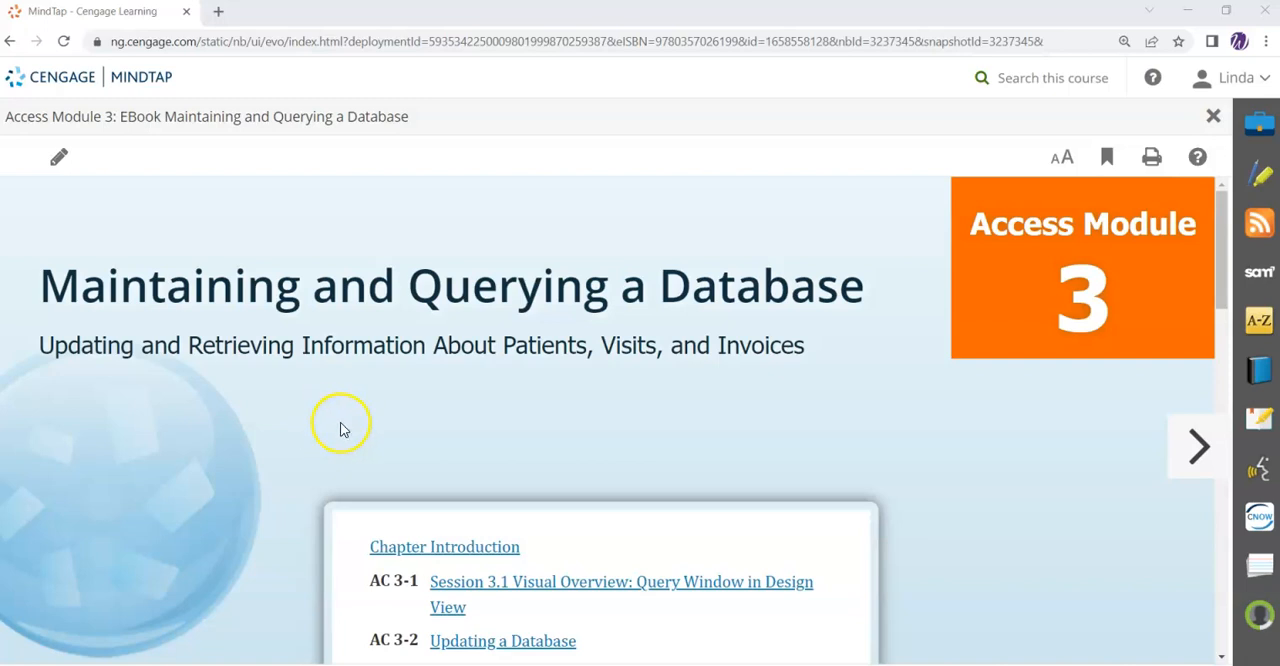
# - Open section AC 3-13, Creating a Calculated Field, from the Access Module 3 table of contents
pyautogui.scroll(-1, 351, 474)
pyautogui.scroll(-1, 614, 508)
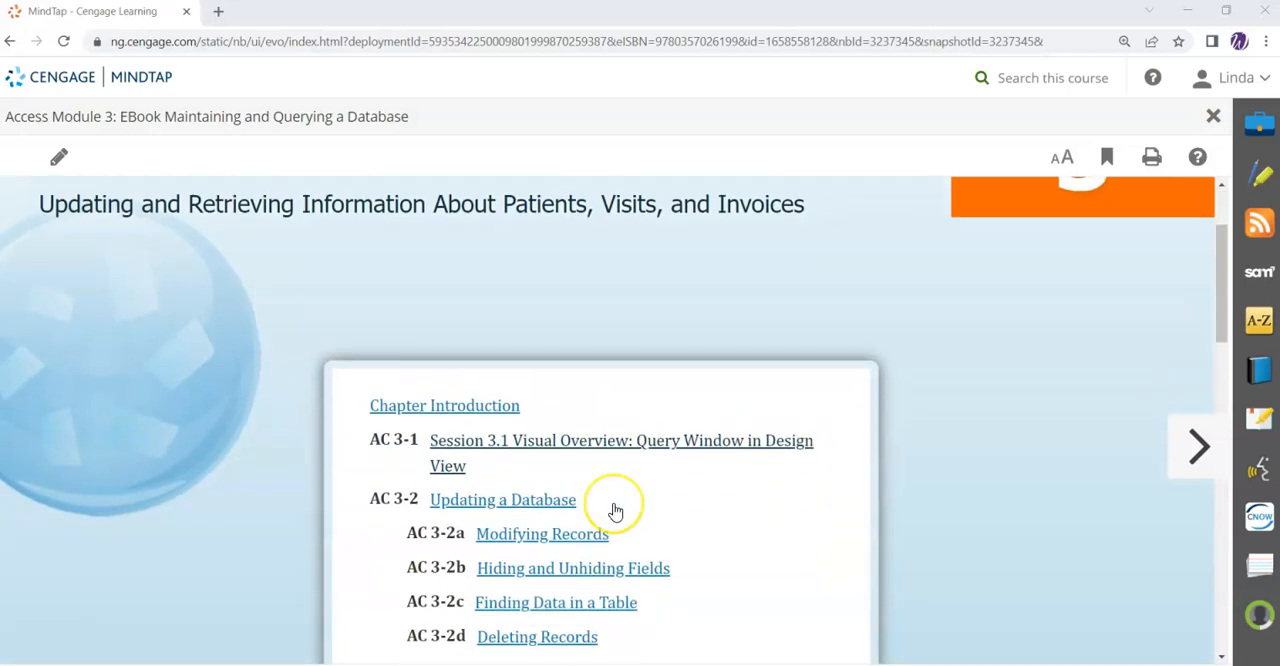
pyautogui.scroll(-10, 615, 510)
pyautogui.scroll(-3, 615, 510)
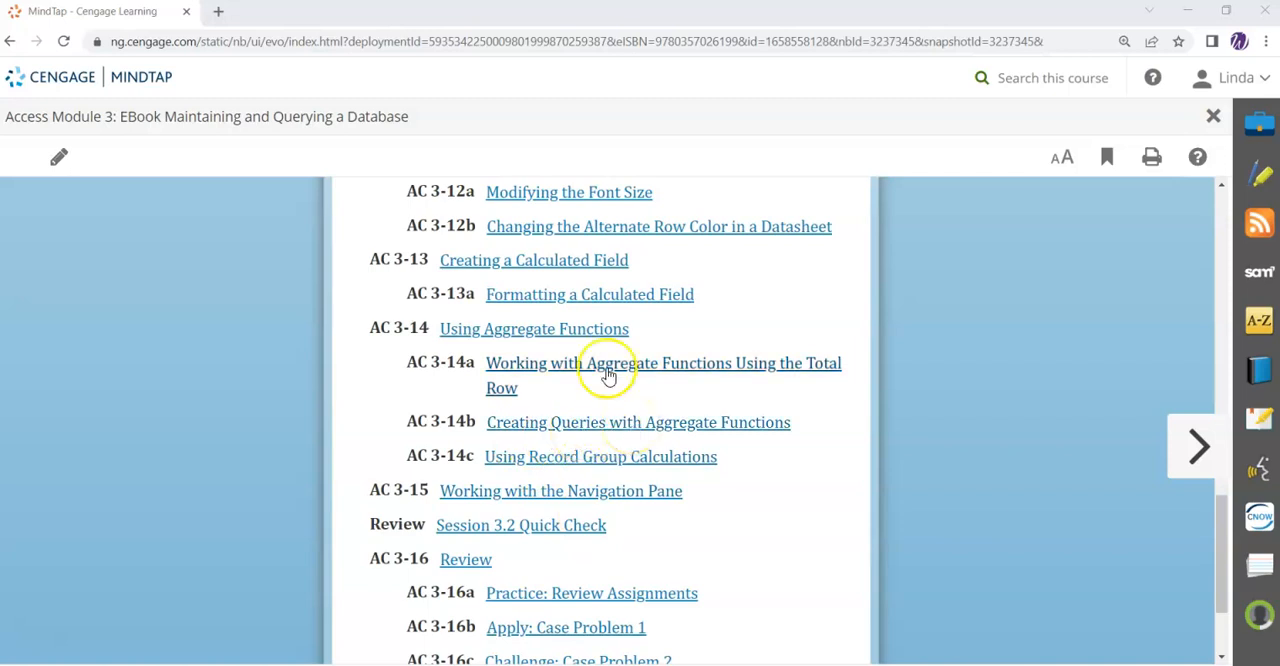
pyautogui.click(518, 266)
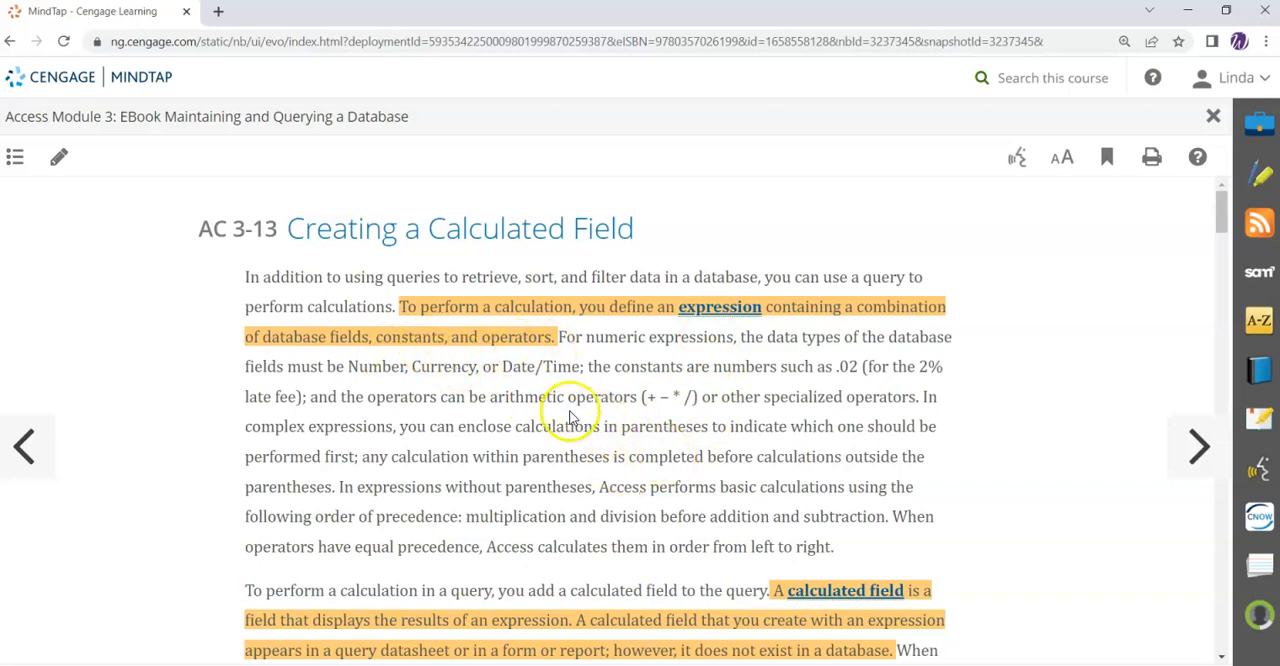
# - Read the calculated field section through the Zoom box and Expression Builder paragraph, and view the note attached to it
pyautogui.scroll(-3, 590, 405)
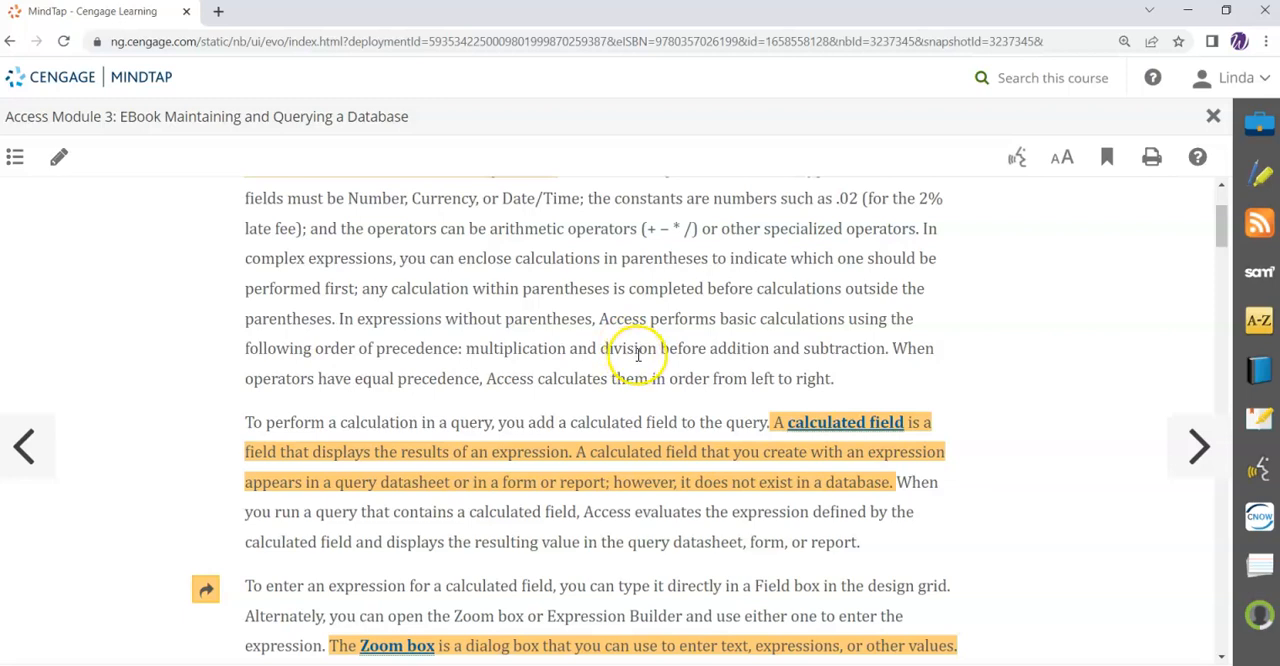
pyautogui.scroll(-2, 666, 349)
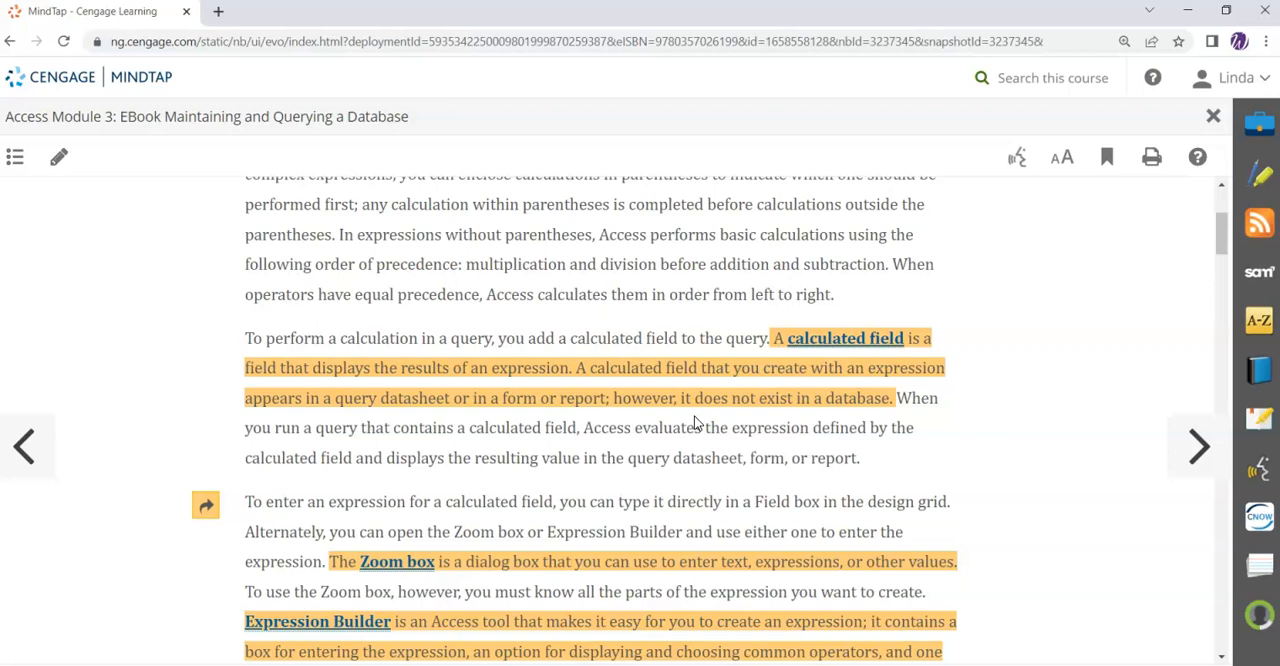
pyautogui.scroll(-3, 590, 425)
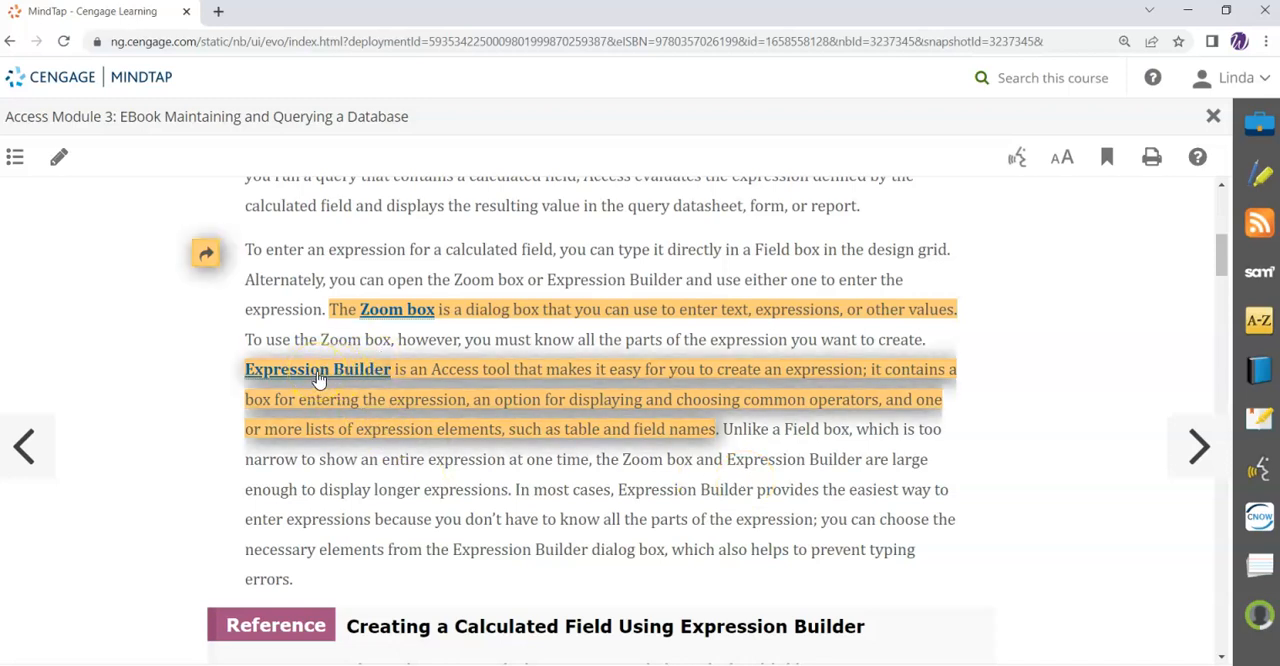
pyautogui.click(355, 418)
pyautogui.click(578, 412)
pyautogui.click(201, 250)
pyautogui.click(206, 252)
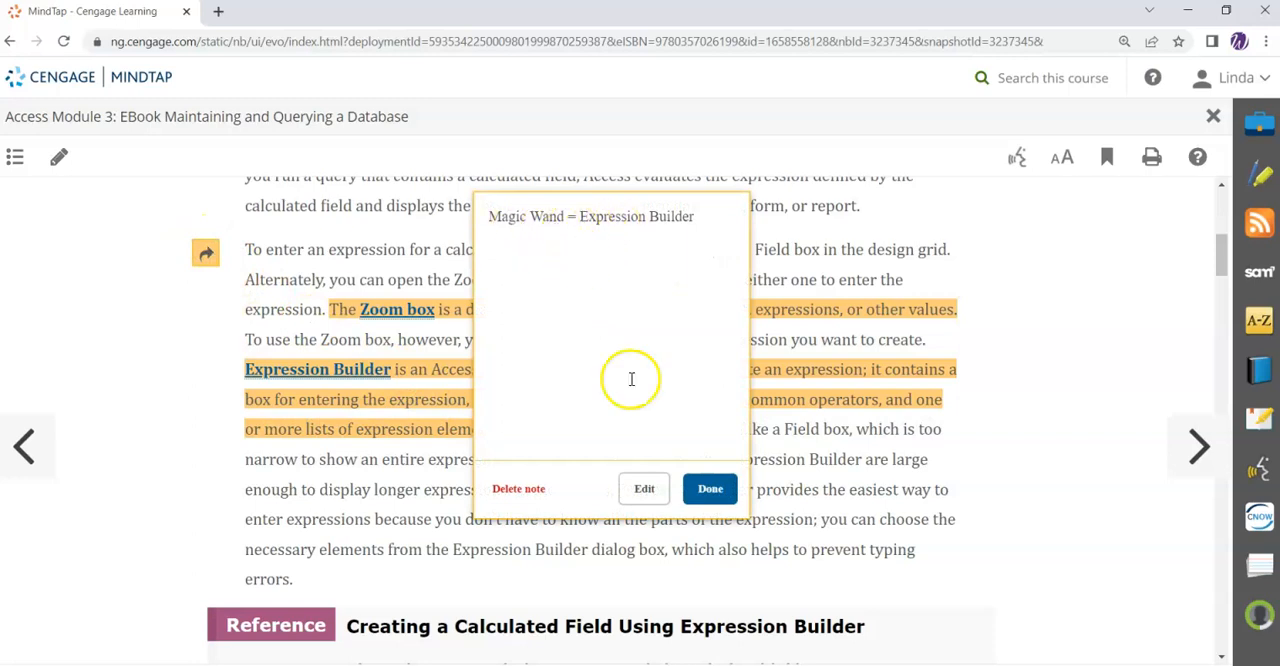
pyautogui.click(710, 490)
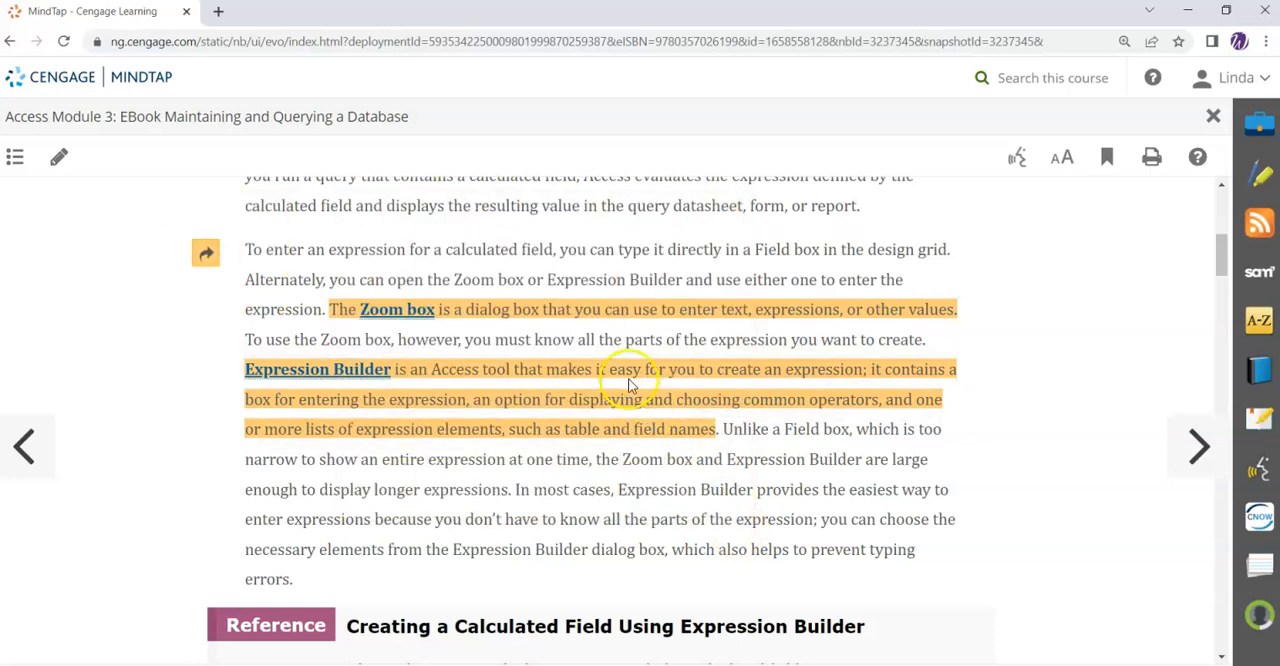
# - Switch to the Lakewood database in Access and create a new query in Design view
pyautogui.click(660, 665)
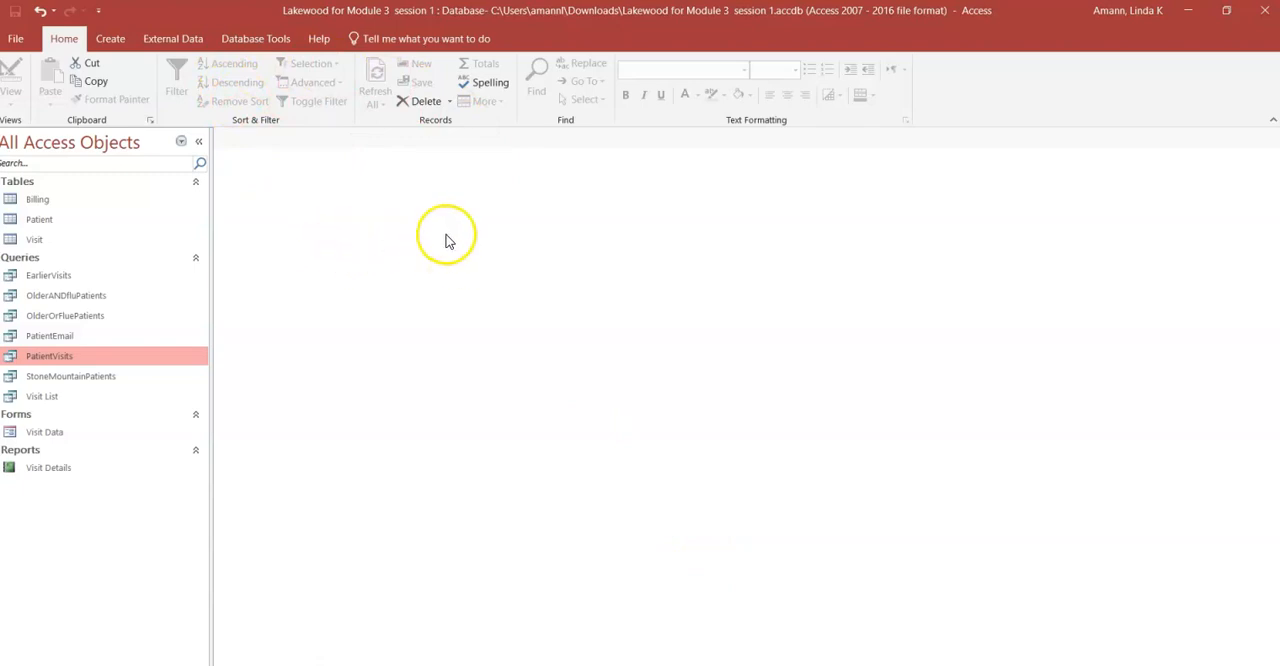
pyautogui.click(112, 40)
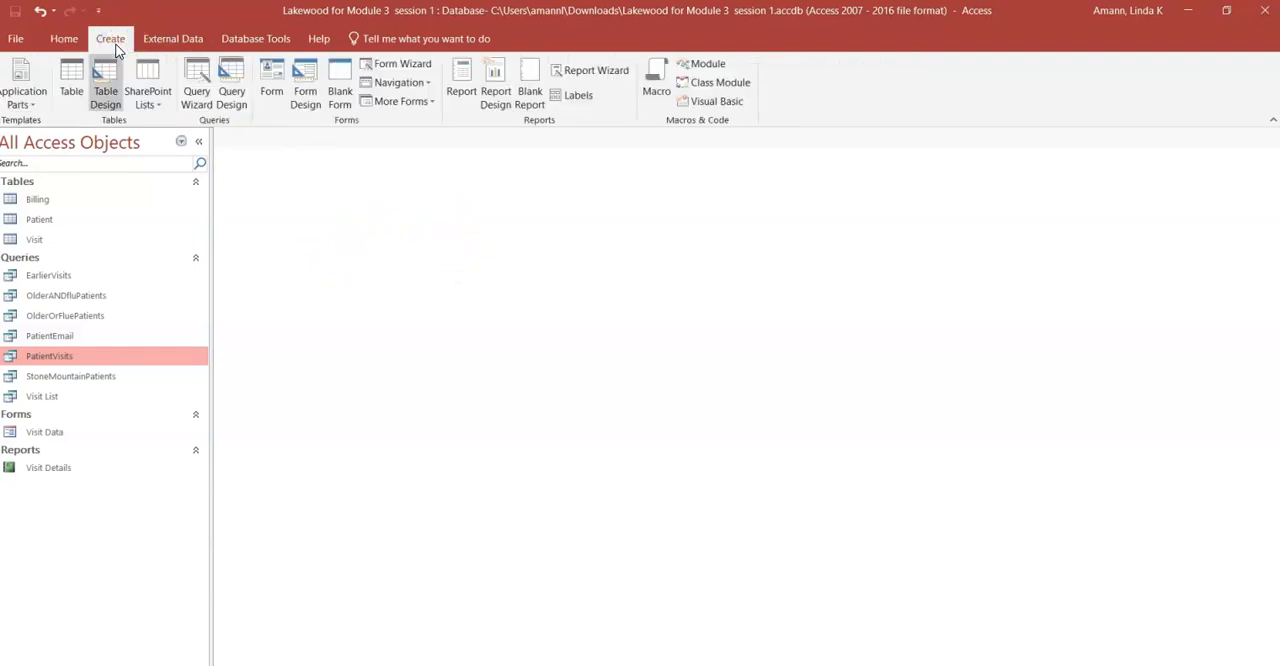
pyautogui.click(233, 95)
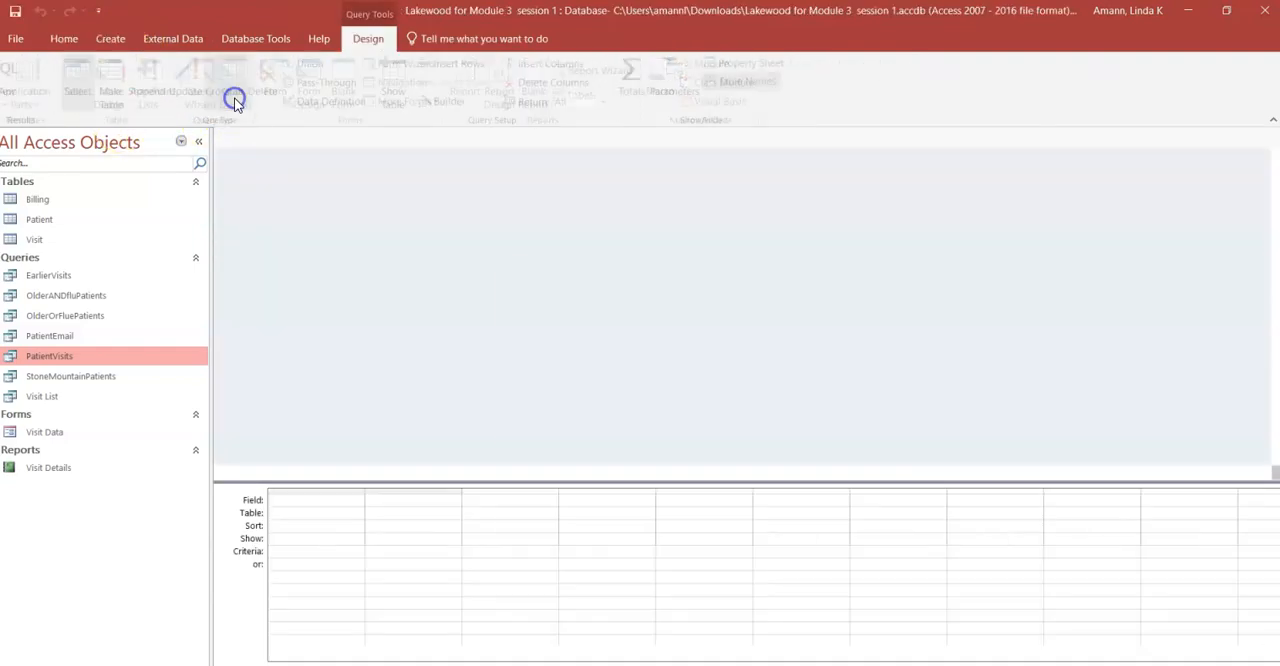
# - Add the Visit and Billing tables to the query and enlarge the Billing field list to show all its fields
pyautogui.doubleClick(545, 348)
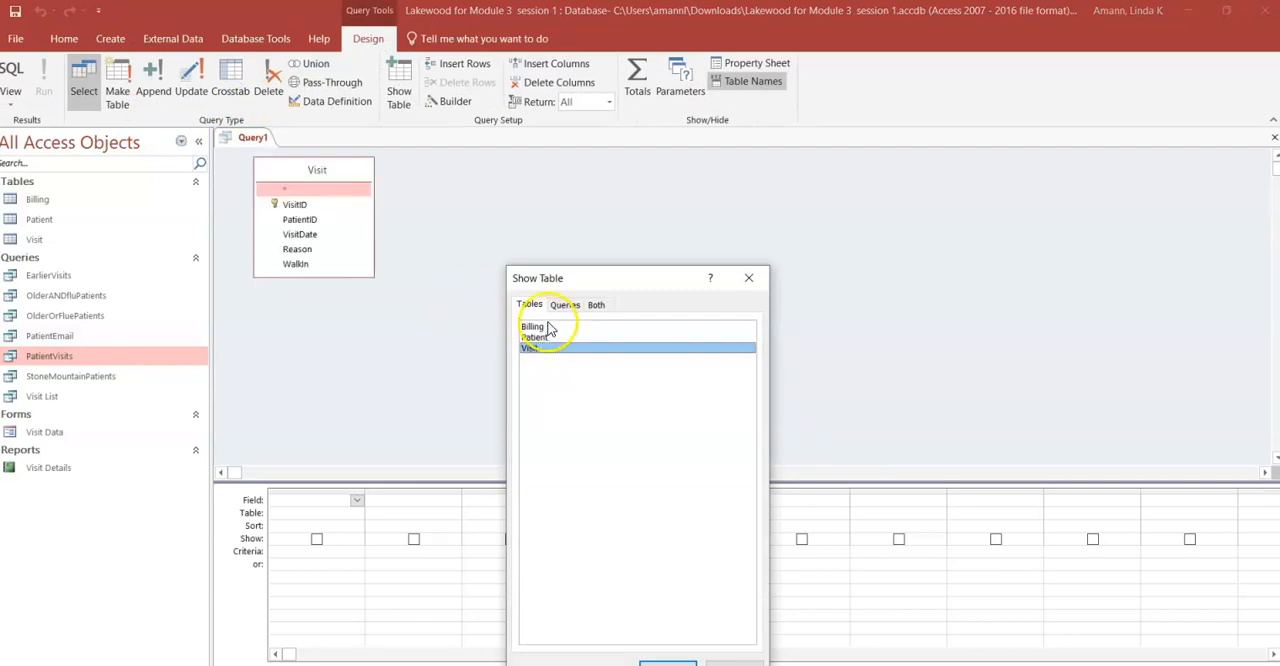
pyautogui.click(545, 327)
pyautogui.doubleClick(545, 327)
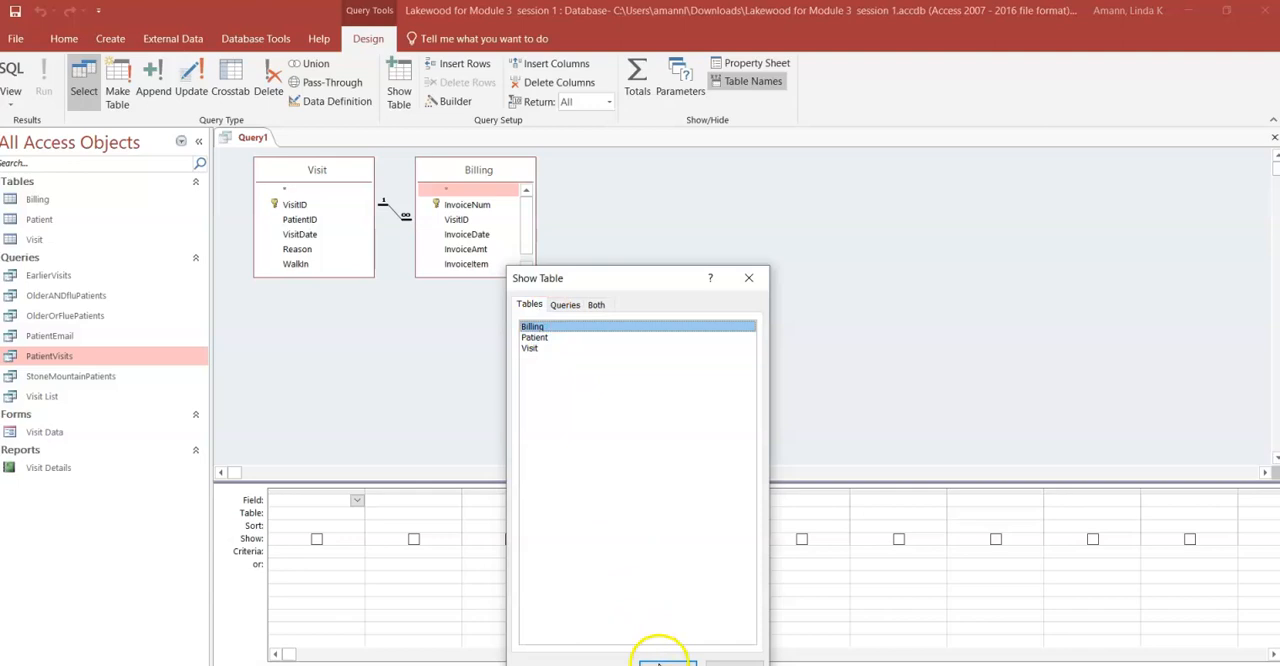
pyautogui.moveTo(654, 276); pyautogui.dragTo(712, 164)
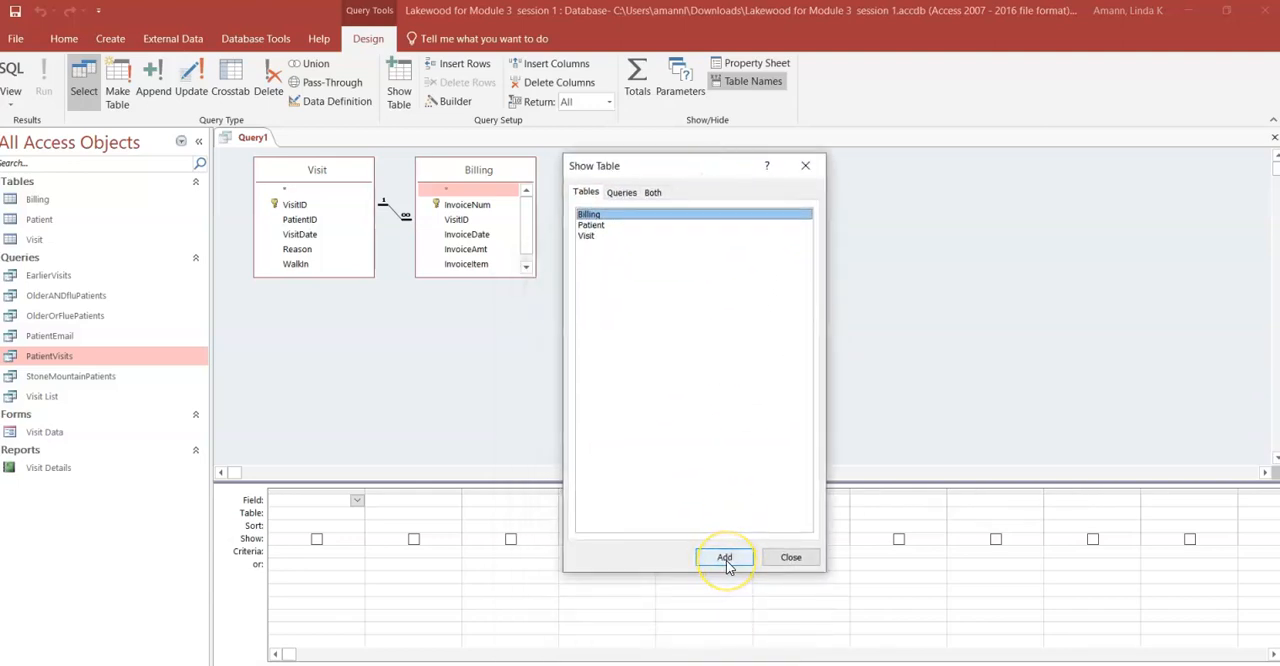
pyautogui.click(791, 557)
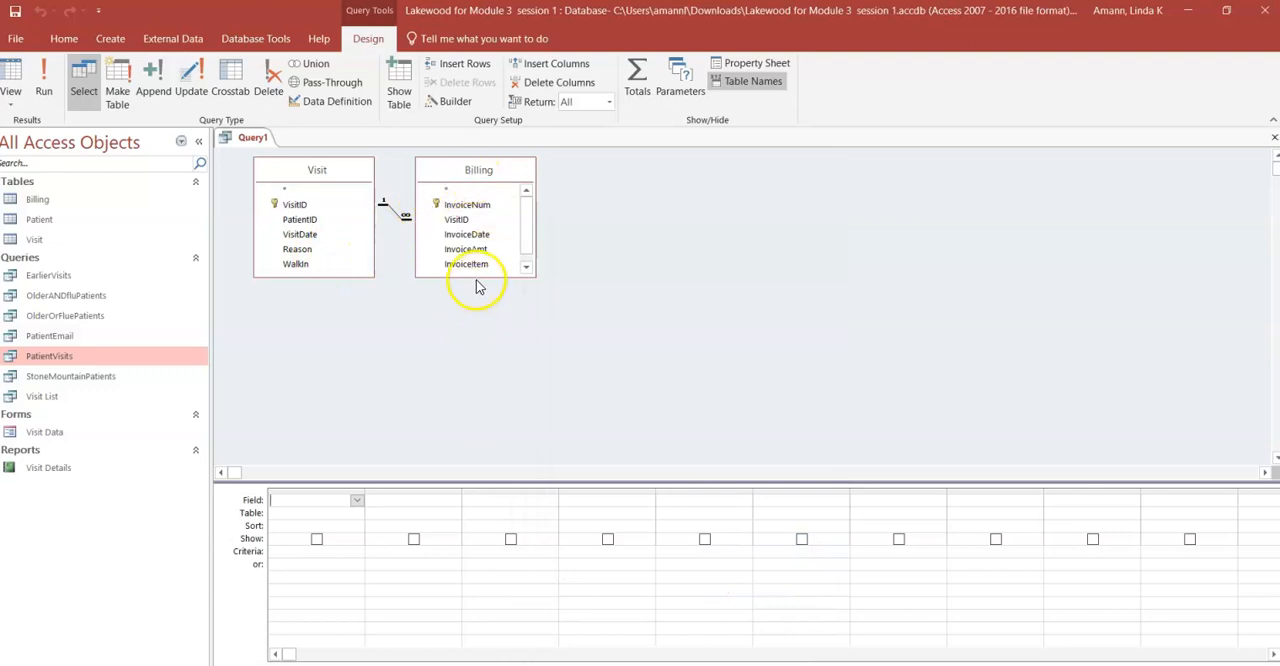
pyautogui.moveTo(477, 277); pyautogui.dragTo(475, 350)
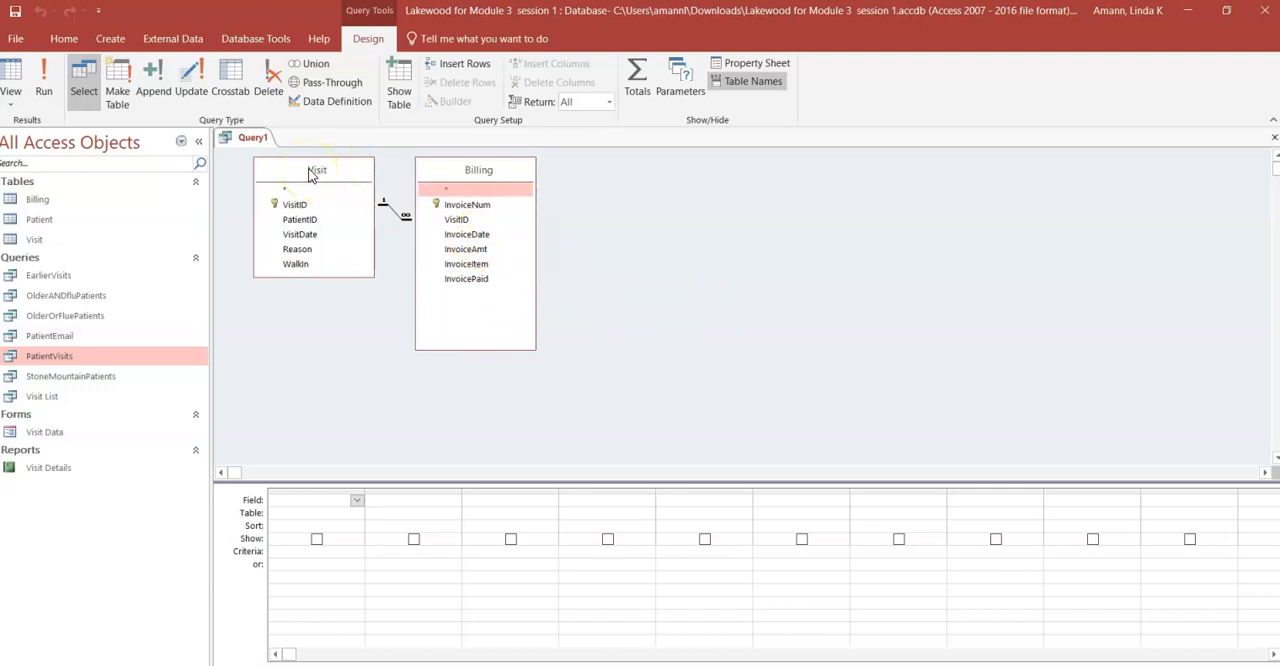
# - Add PatientID and VisitDate from Visit, plus InvoiceItem, InvoicePaid and InvoiceAmt from Billing, to the query design grid
pyautogui.doubleClick(301, 220)
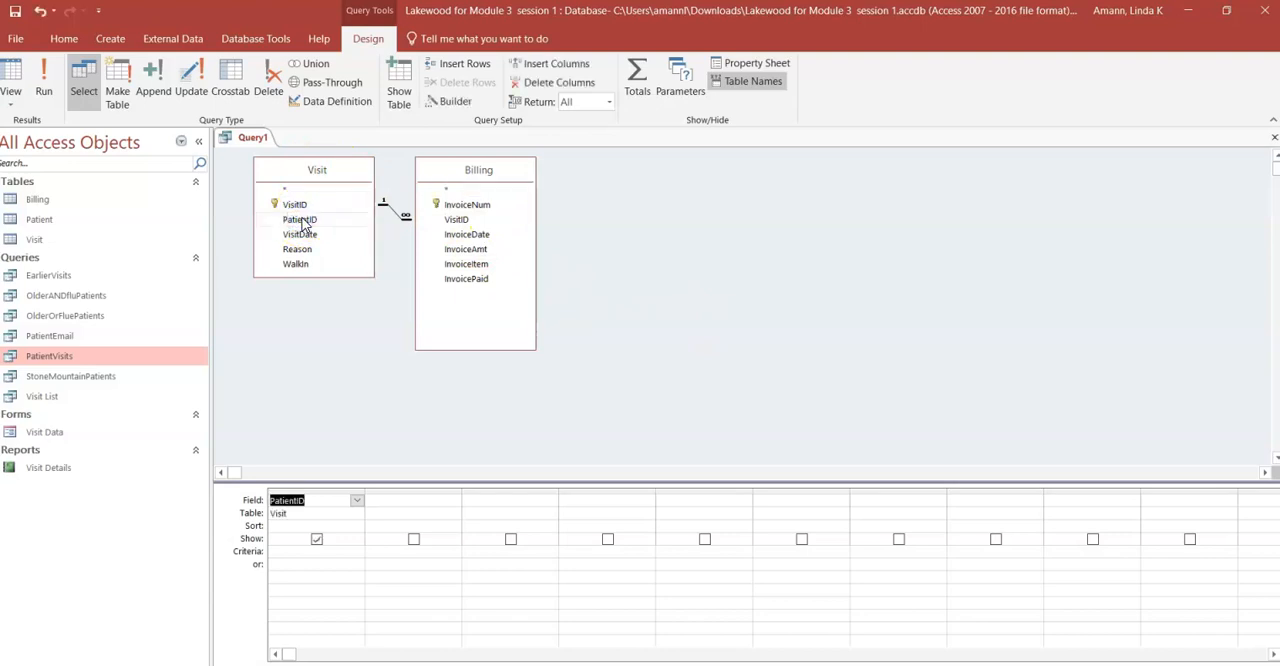
pyautogui.doubleClick(316, 236)
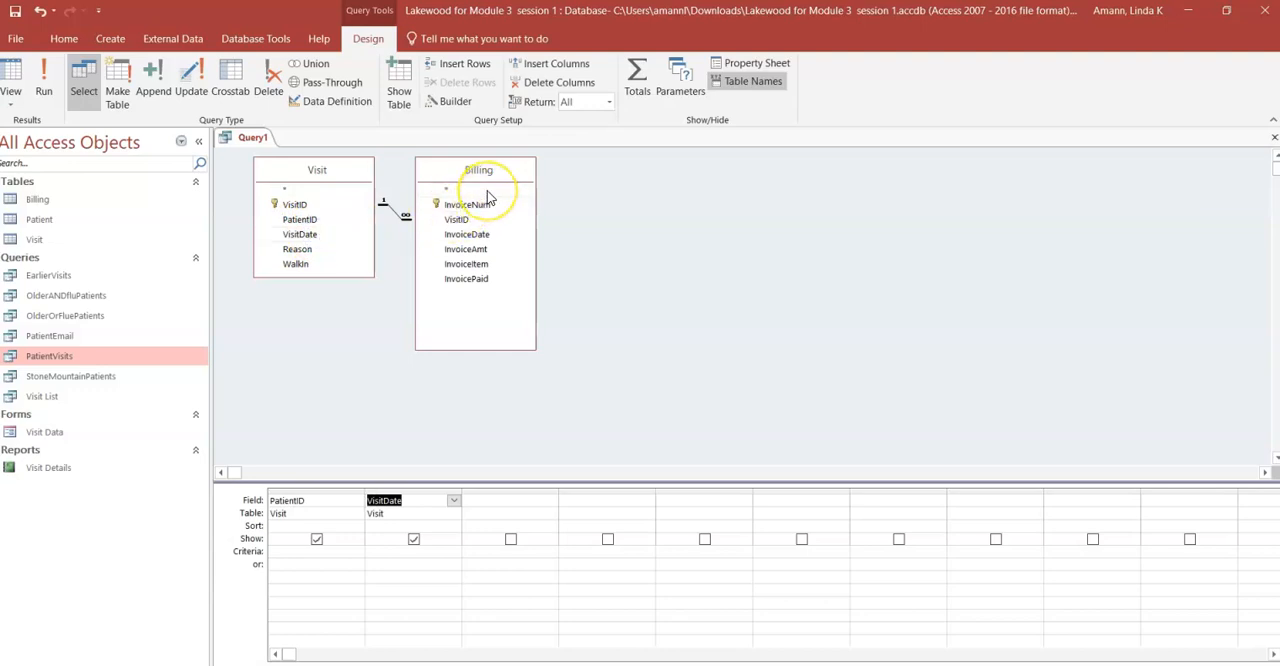
pyautogui.doubleClick(486, 265)
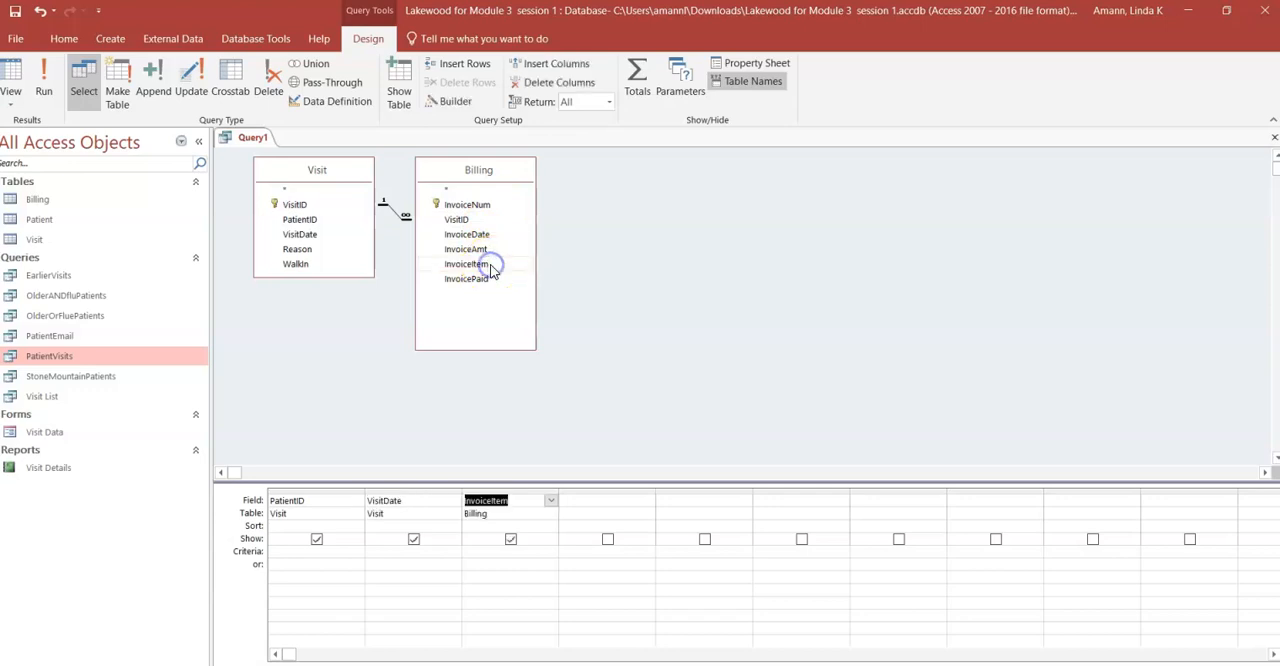
pyautogui.doubleClick(494, 279)
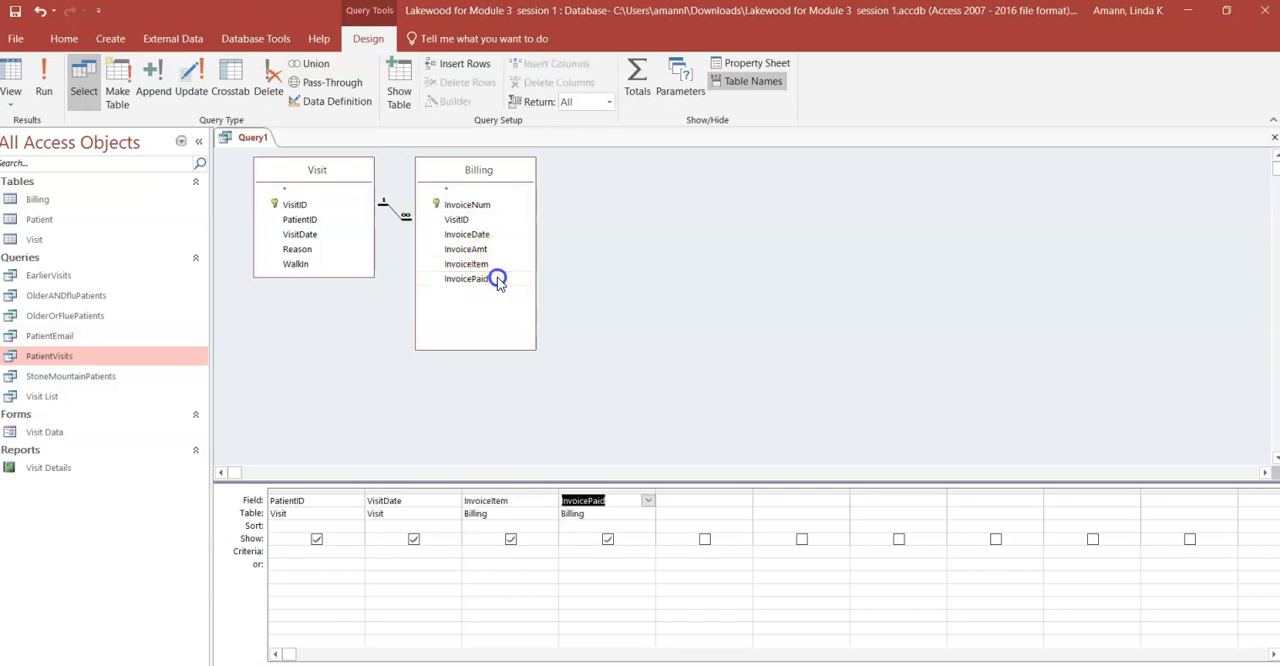
pyautogui.doubleClick(489, 249)
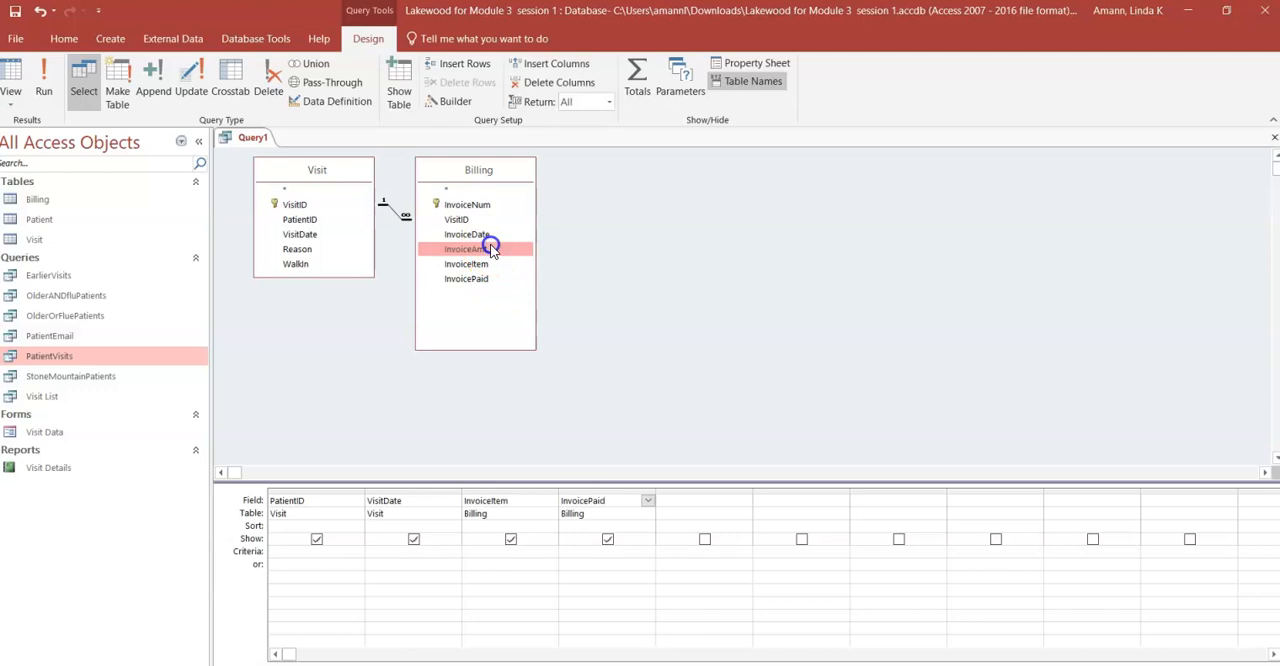
pyautogui.click(600, 489)
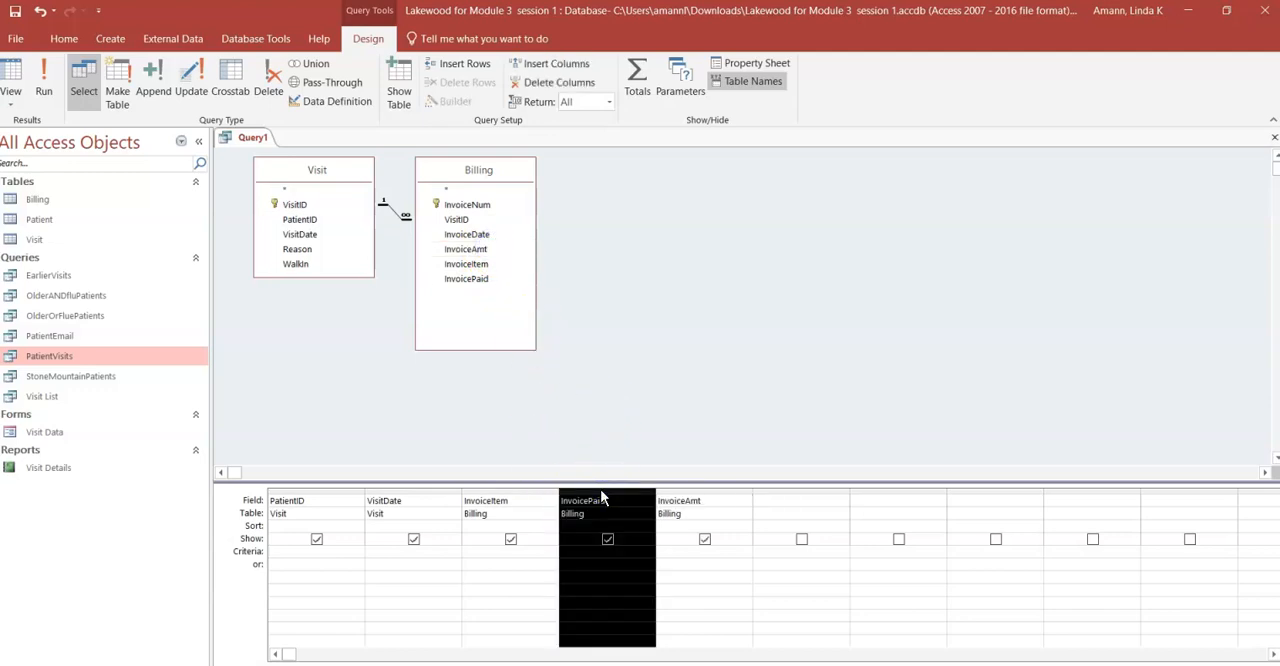
pyautogui.moveTo(615, 492); pyautogui.dragTo(588, 503)
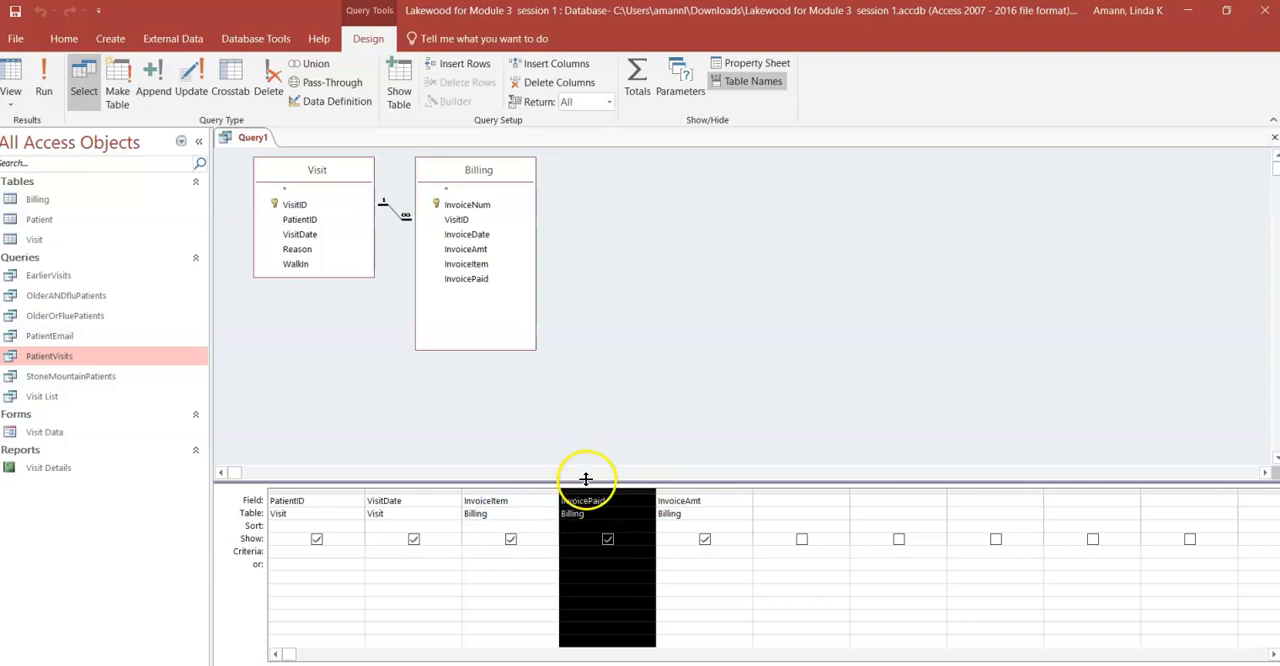
# - Run the query to examine the Invoice Paid values, and return to Design view
pyautogui.click(45, 81)
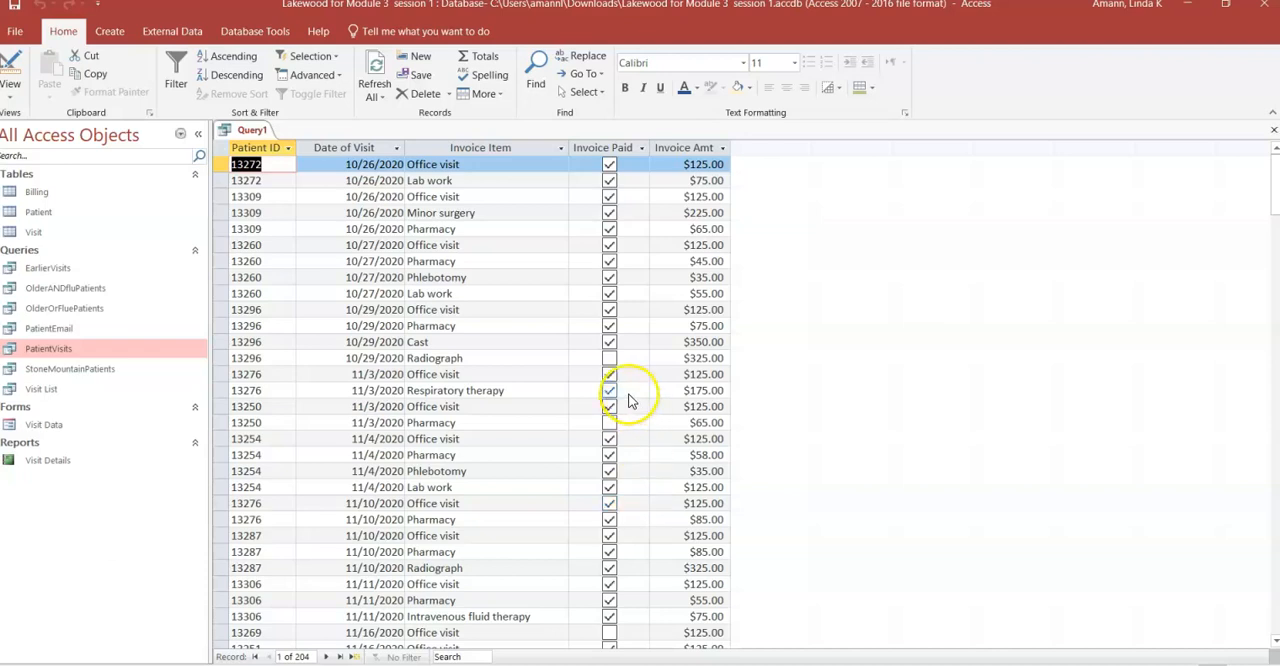
pyautogui.click(609, 358)
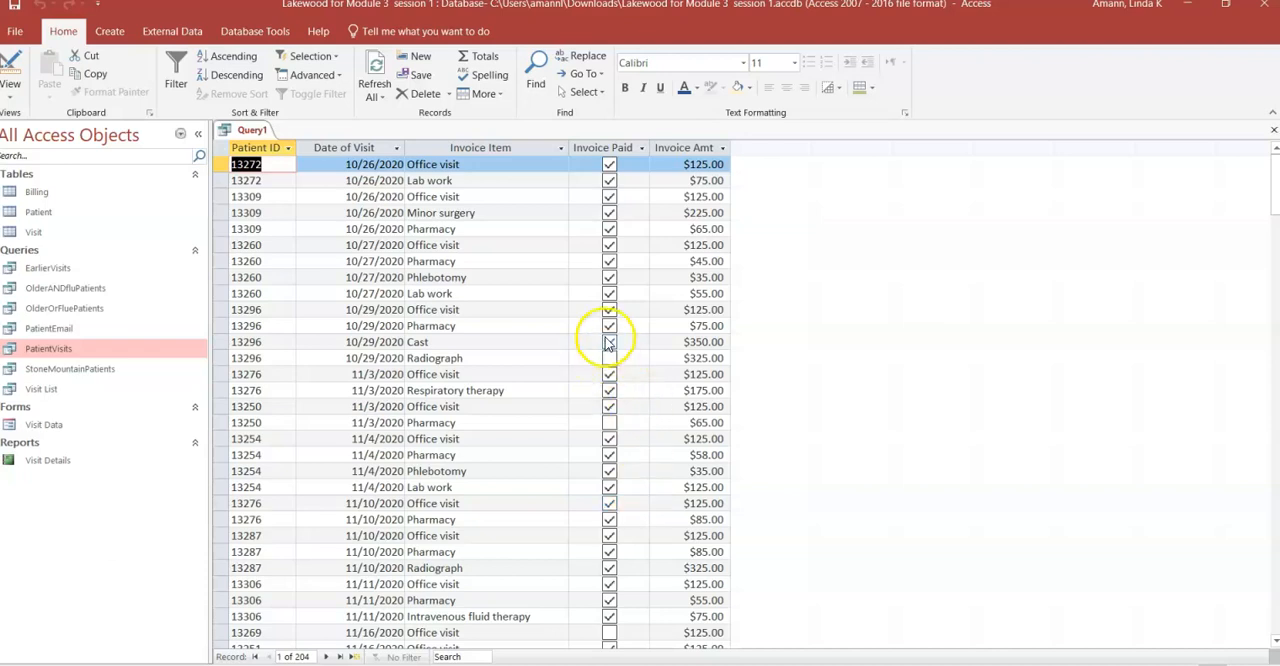
pyautogui.click(8, 62)
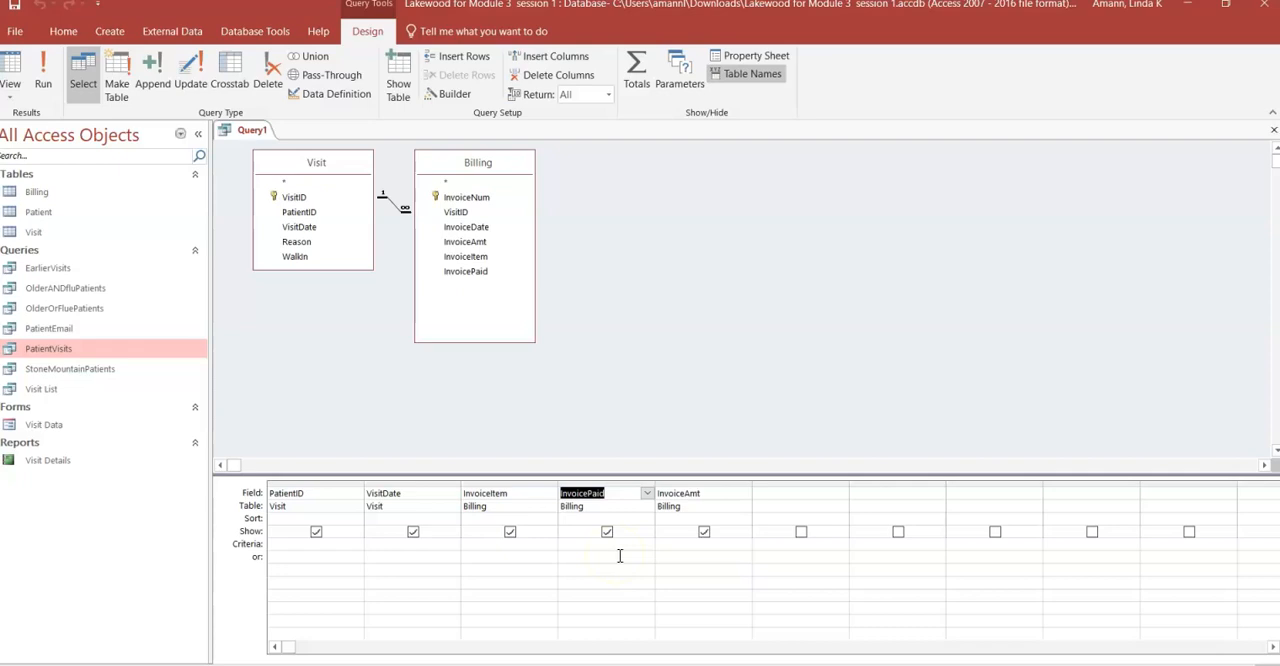
# - Set the InvoicePaid criterion to No and run the query to review the unpaid invoices
pyautogui.click(565, 543)
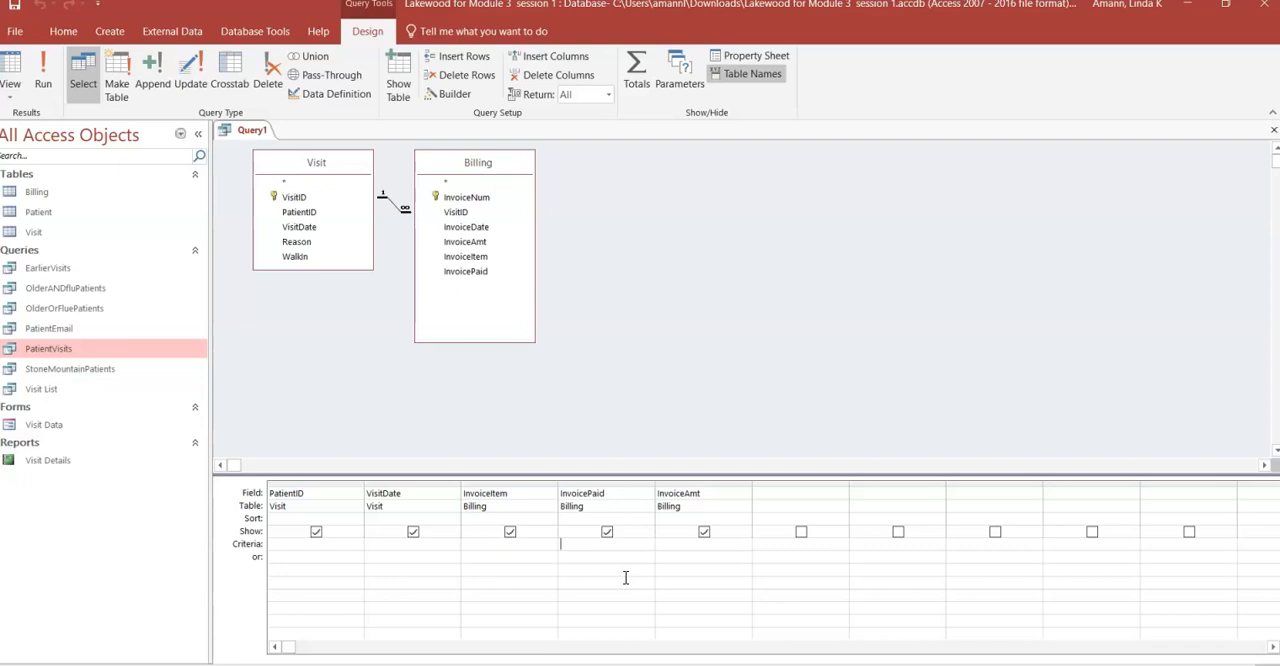
pyautogui.write('N')
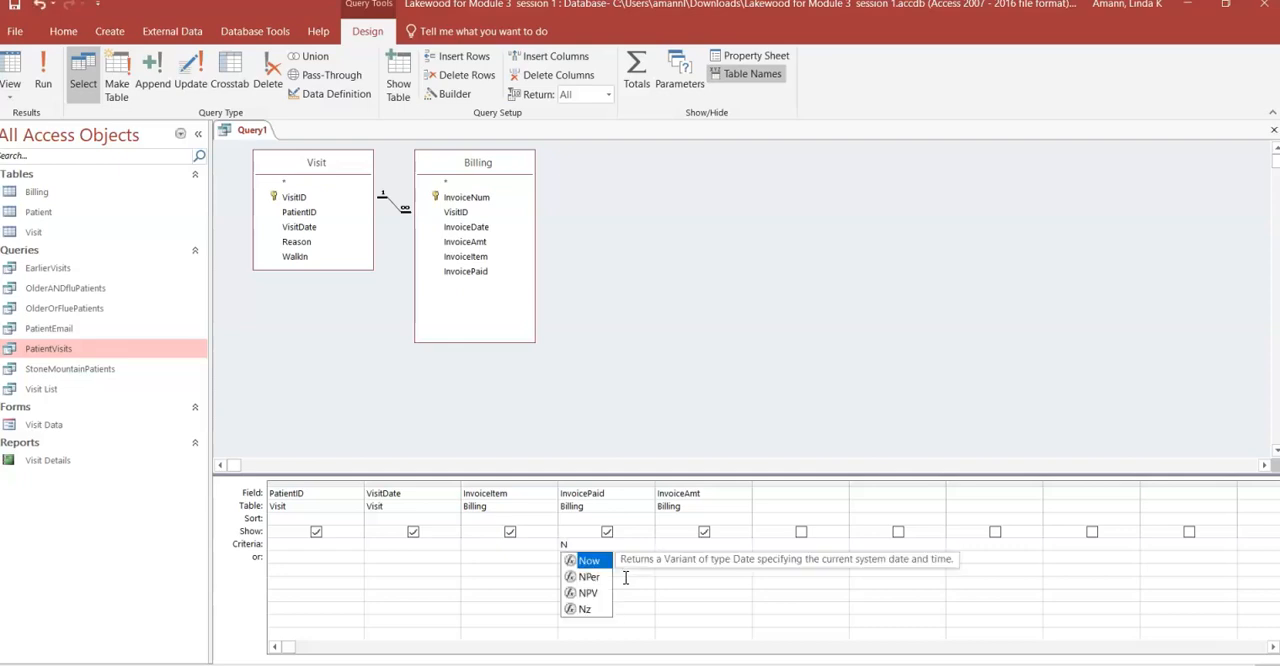
pyautogui.write('o')
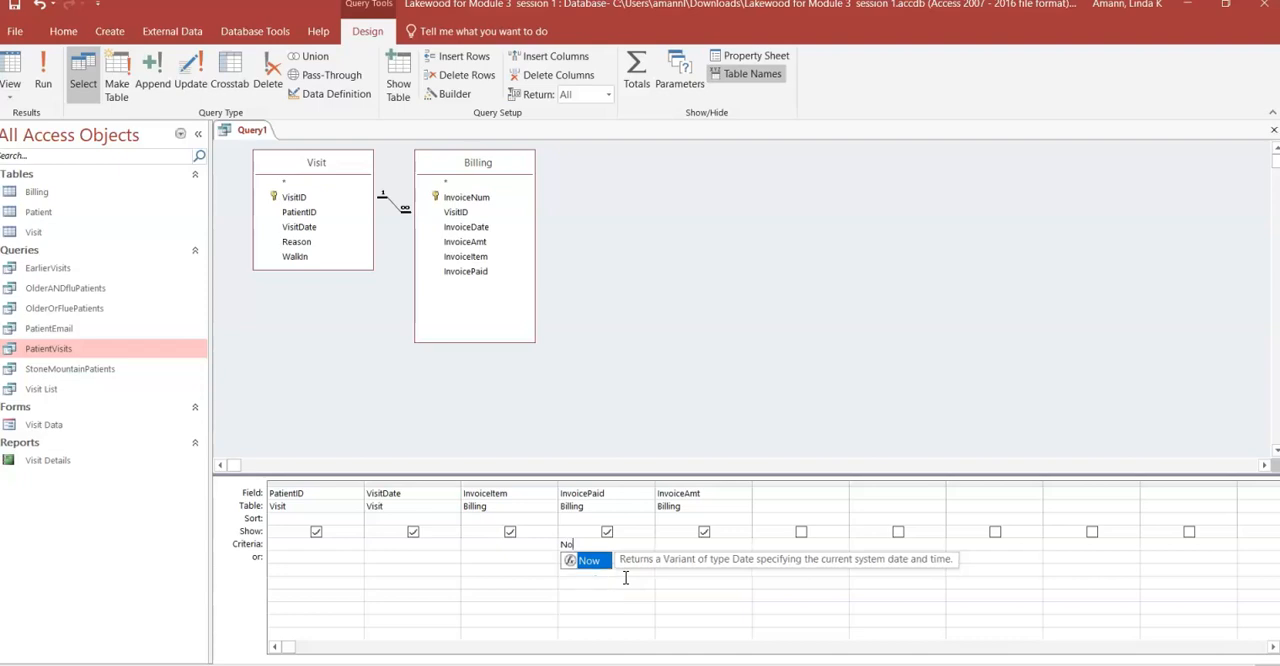
pyautogui.press('Escape')
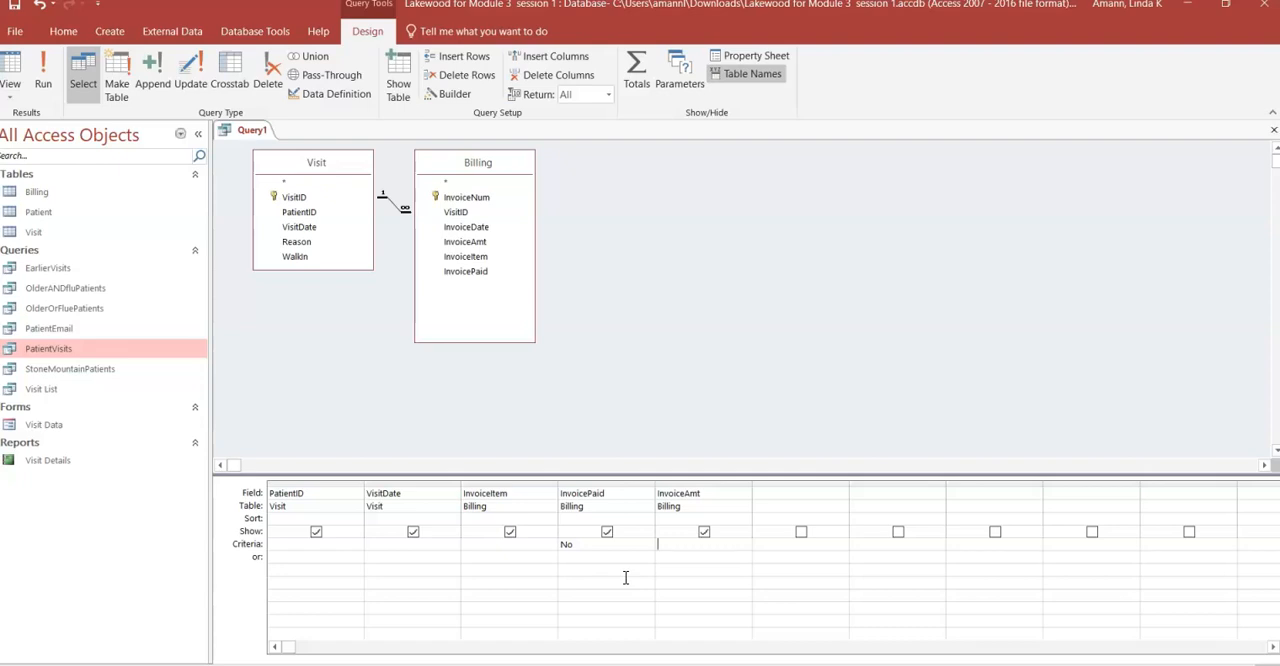
pyautogui.click(47, 76)
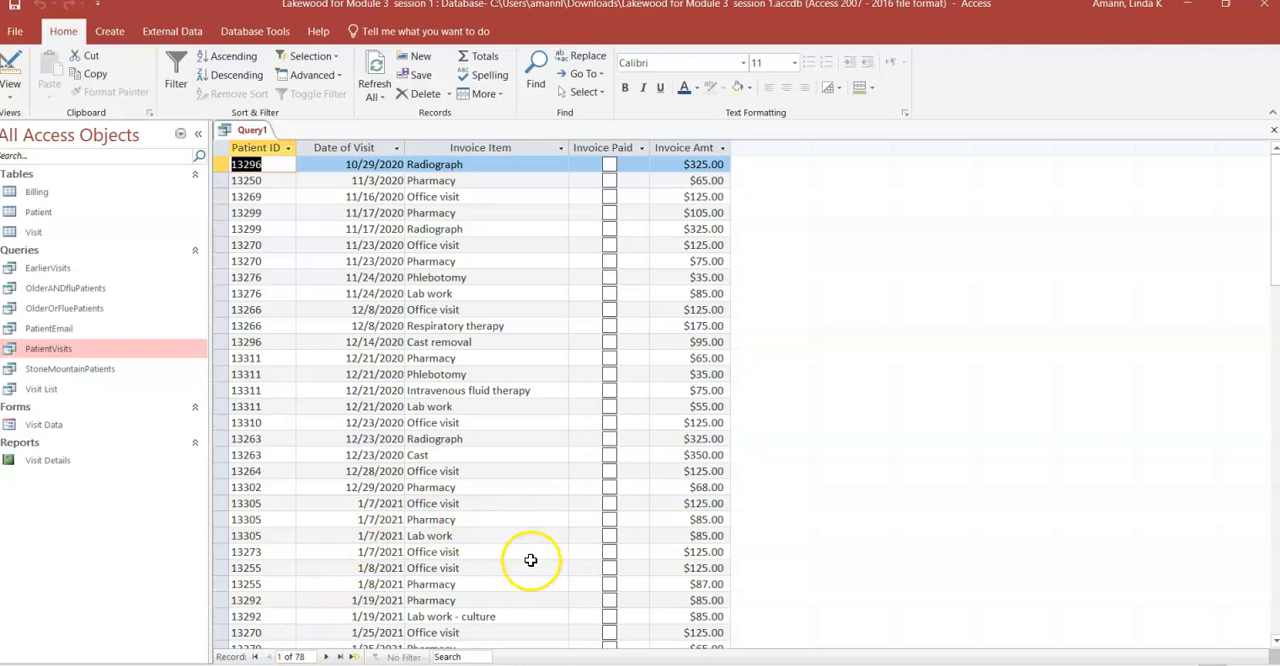
pyautogui.scroll(-4, 530, 560)
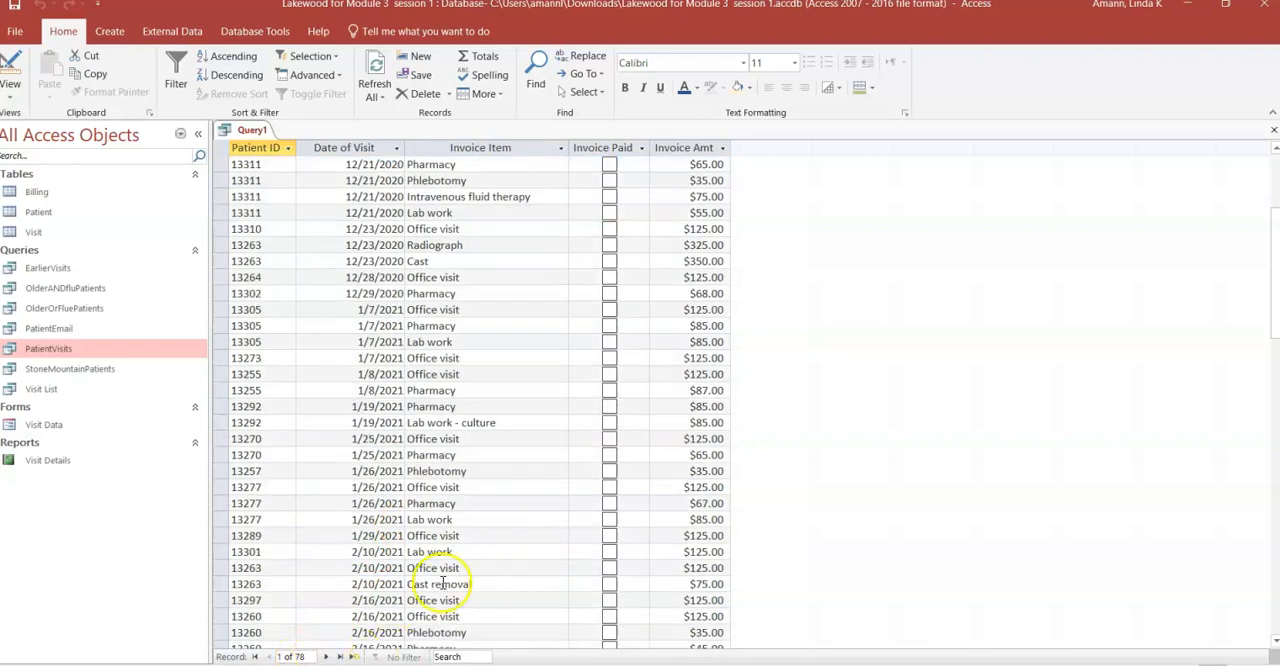
pyautogui.scroll(4, 506, 543)
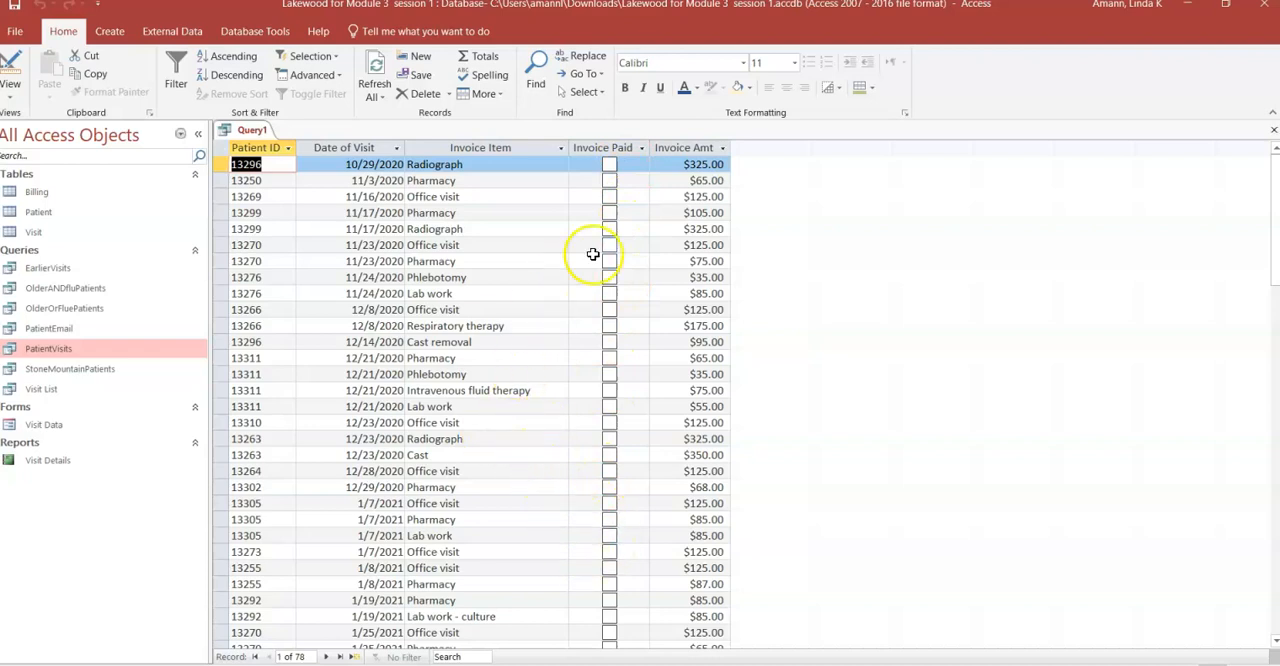
# - Return to Design view and hide the InvoicePaid field from the query results
pyautogui.click(12, 62)
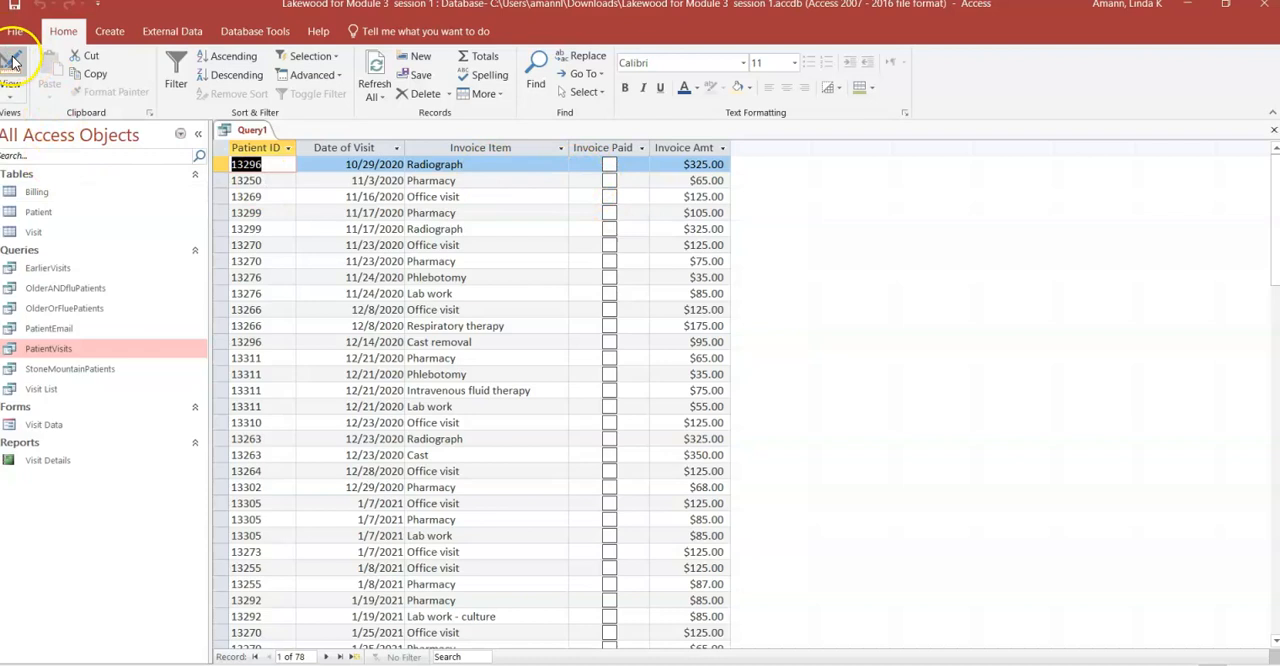
pyautogui.click(606, 532)
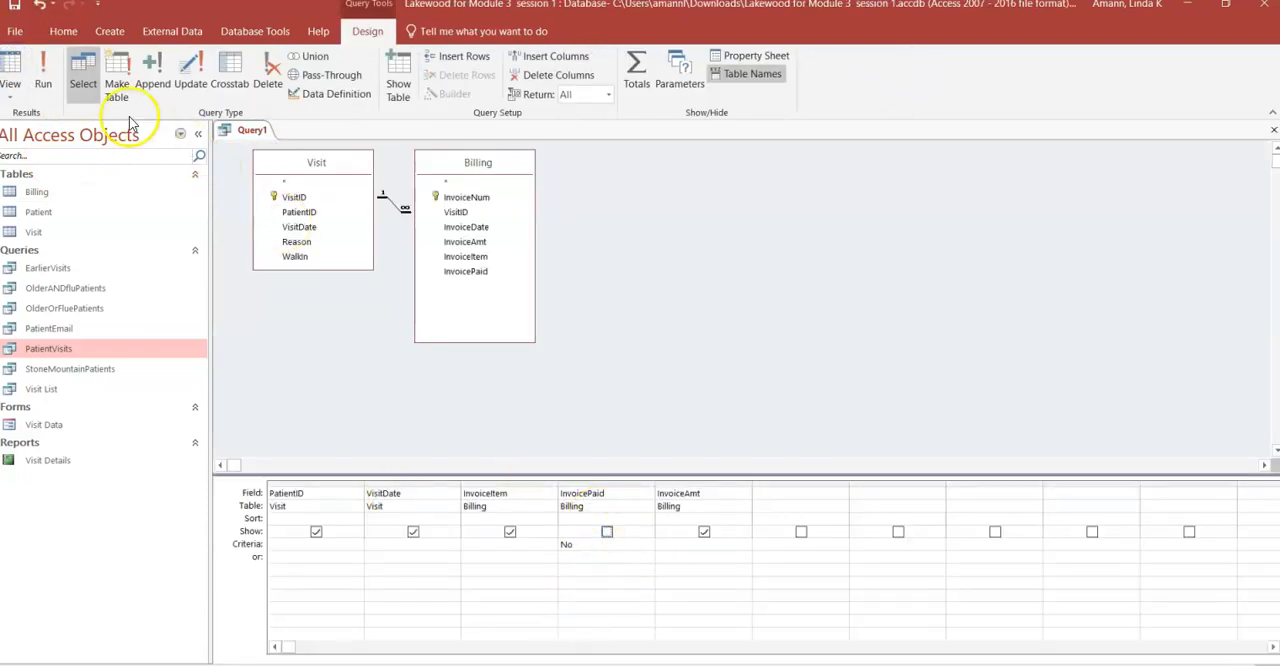
# - Run the query to review the remaining columns, and save it as UnpaidInvoiceLateFee
pyautogui.click(43, 72)
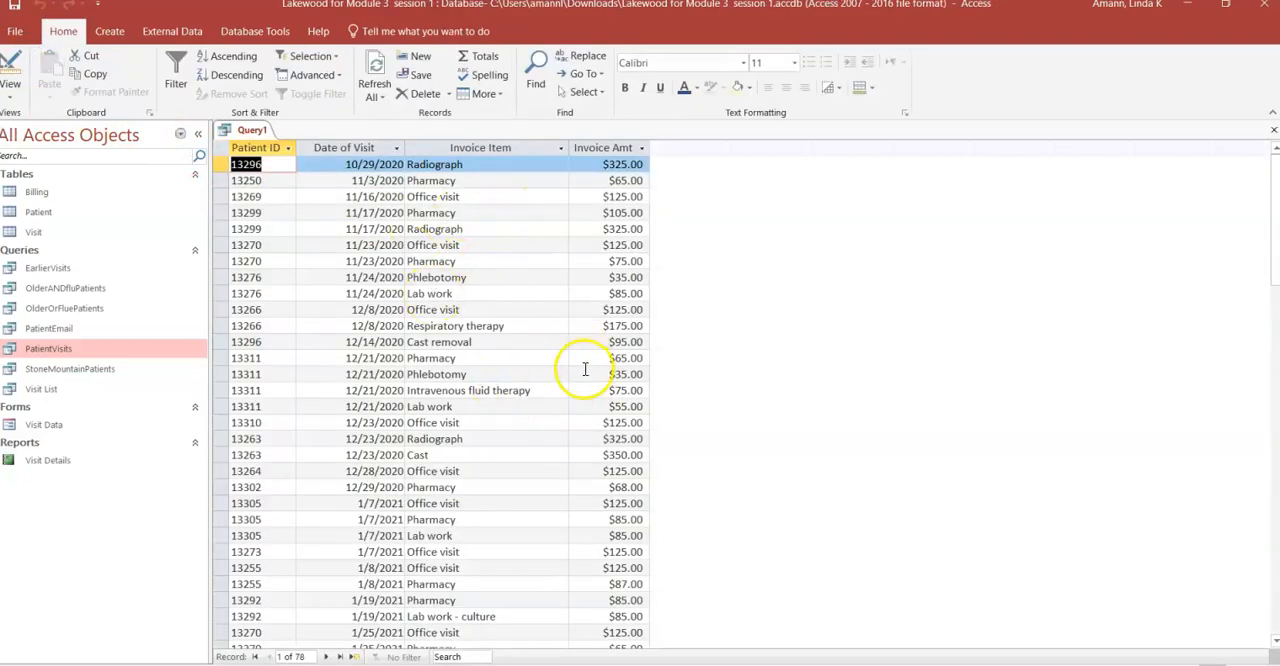
pyautogui.click(14, 5)
pyautogui.write('Unpaid')
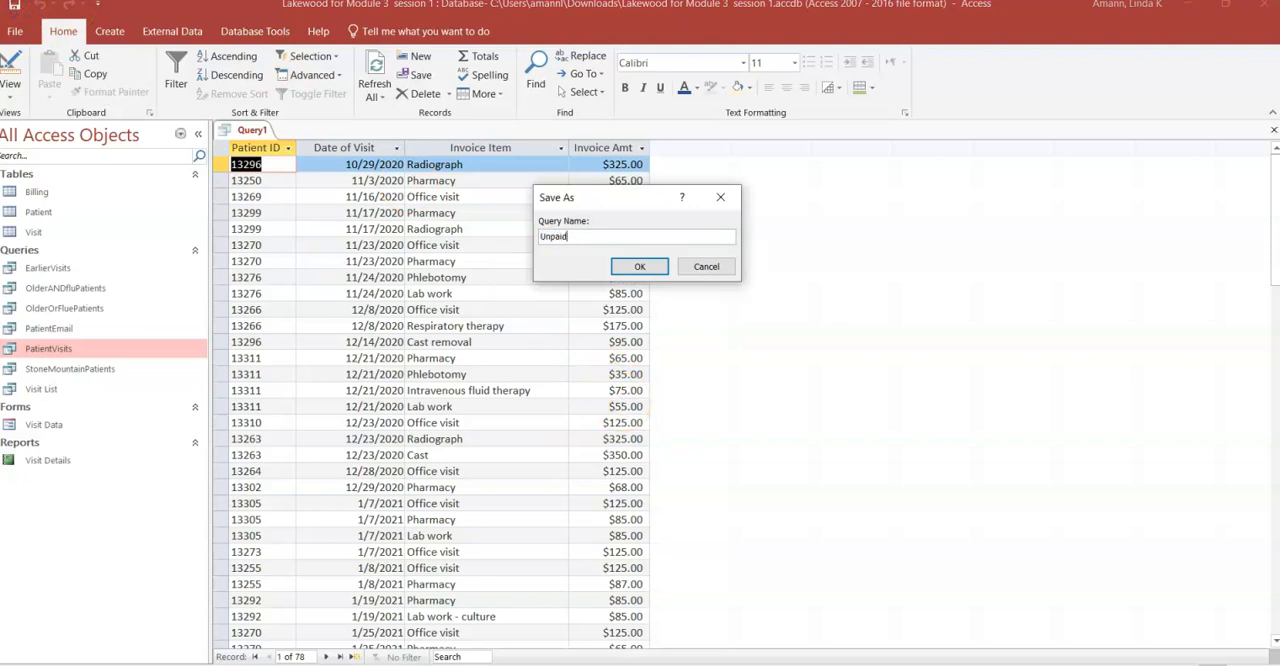
pyautogui.write('InvoiceLateFee')
pyautogui.click(640, 266)
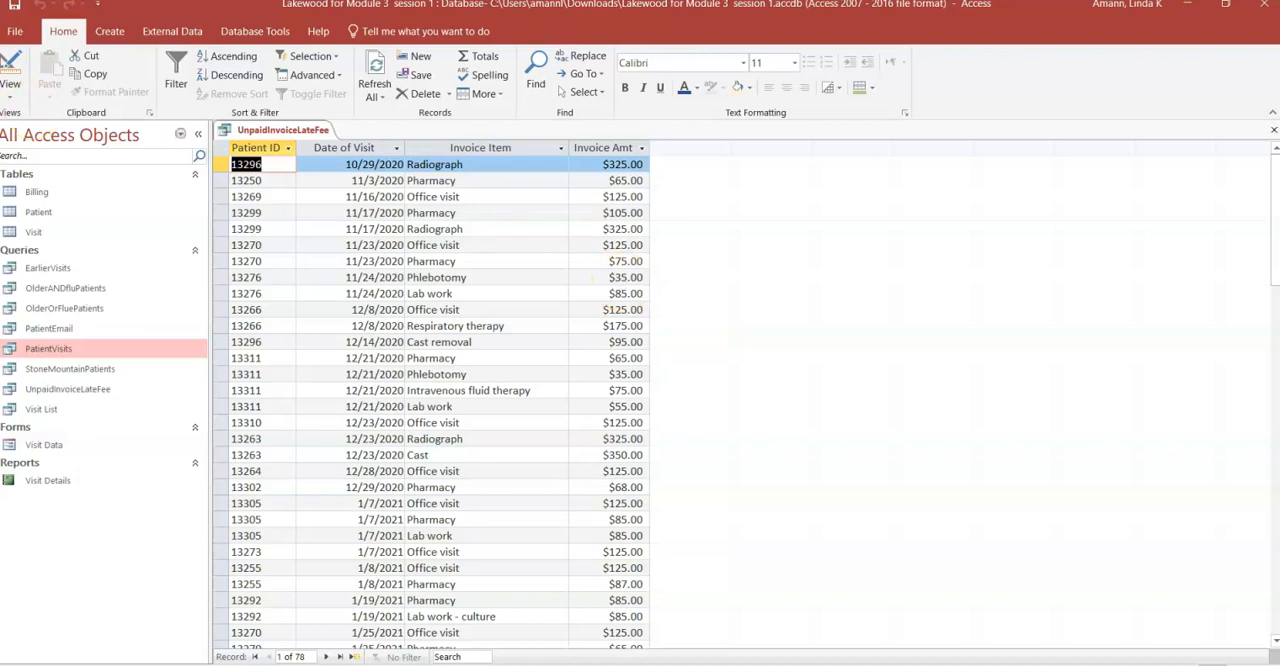
# - Return to Design view and use Expression Builder to add the calculated field [InvoiceAmt] *.02 in the first empty column after InvoiceAmt
pyautogui.click(12, 62)
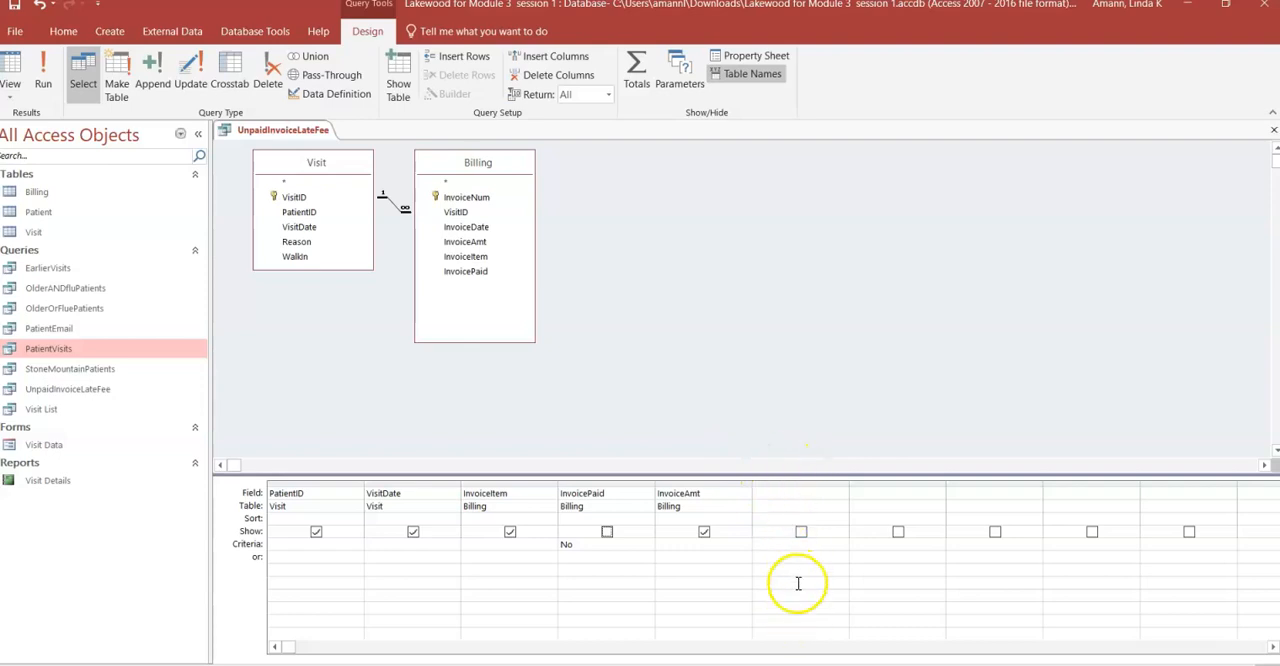
pyautogui.click(766, 490)
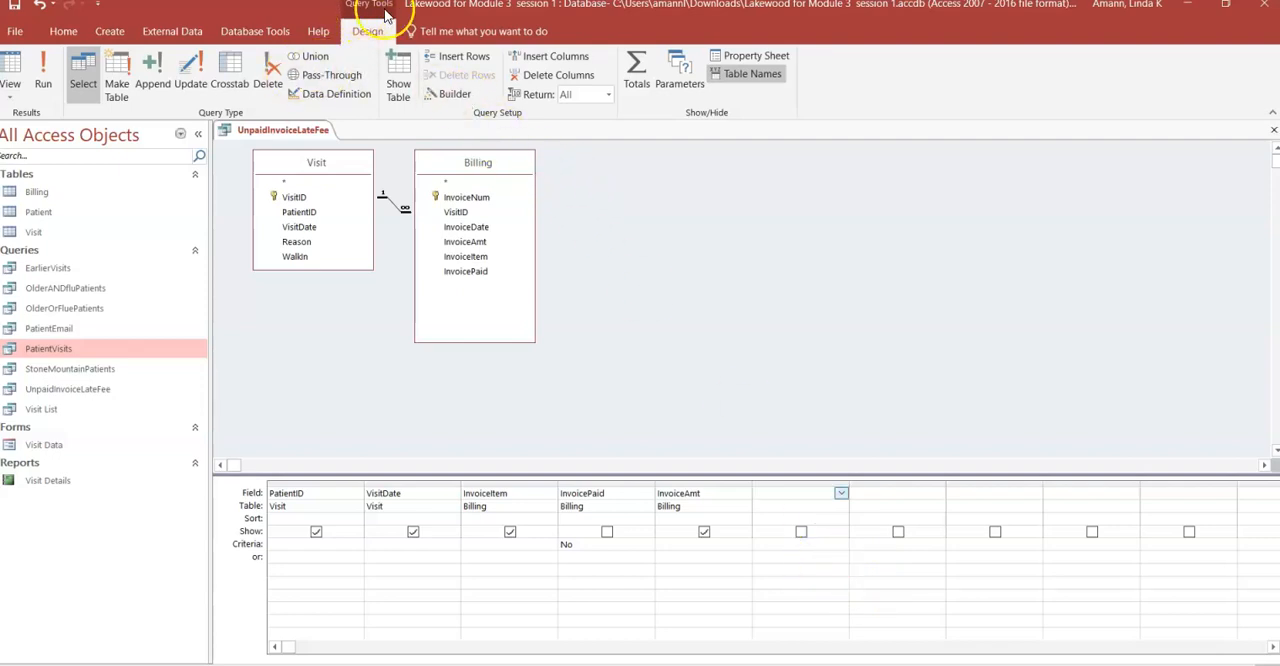
pyautogui.click(455, 96)
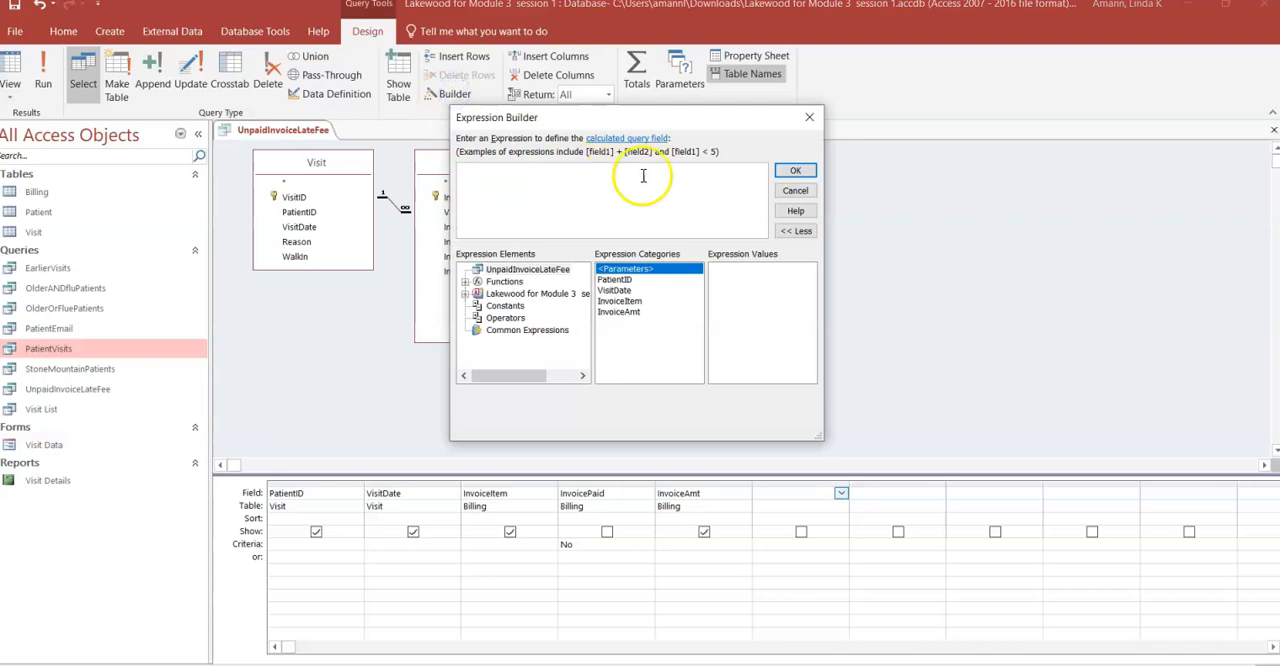
pyautogui.moveTo(600, 116); pyautogui.dragTo(772, 130)
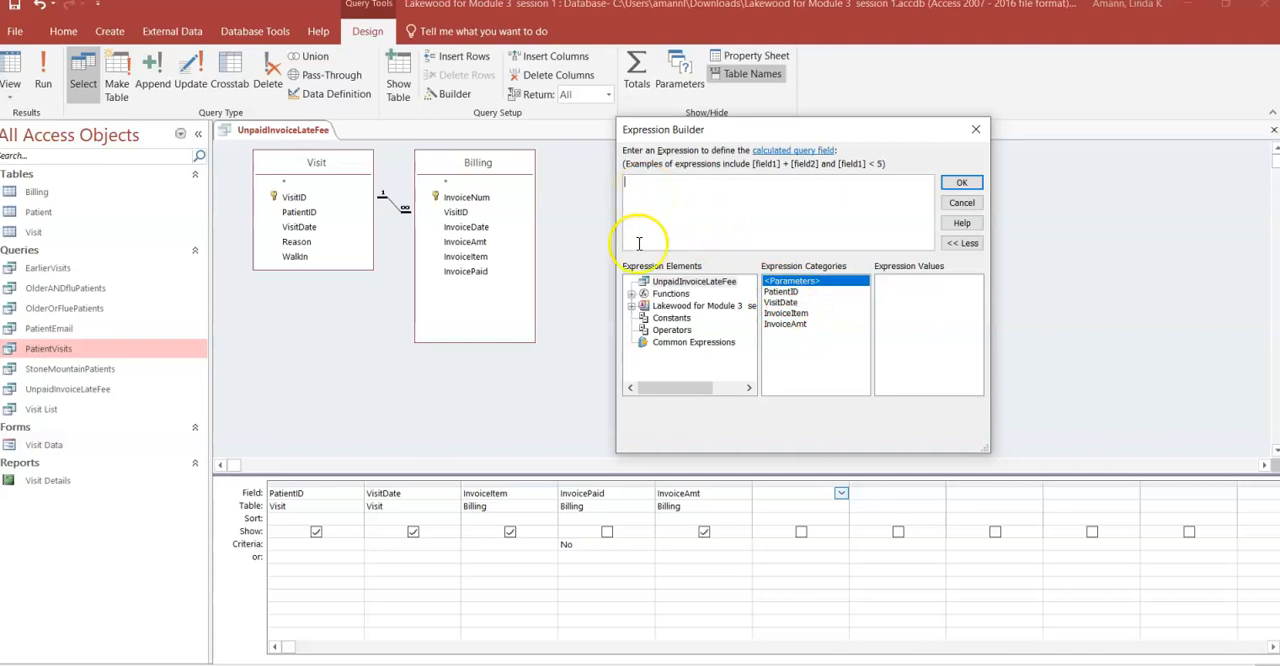
pyautogui.click(632, 306)
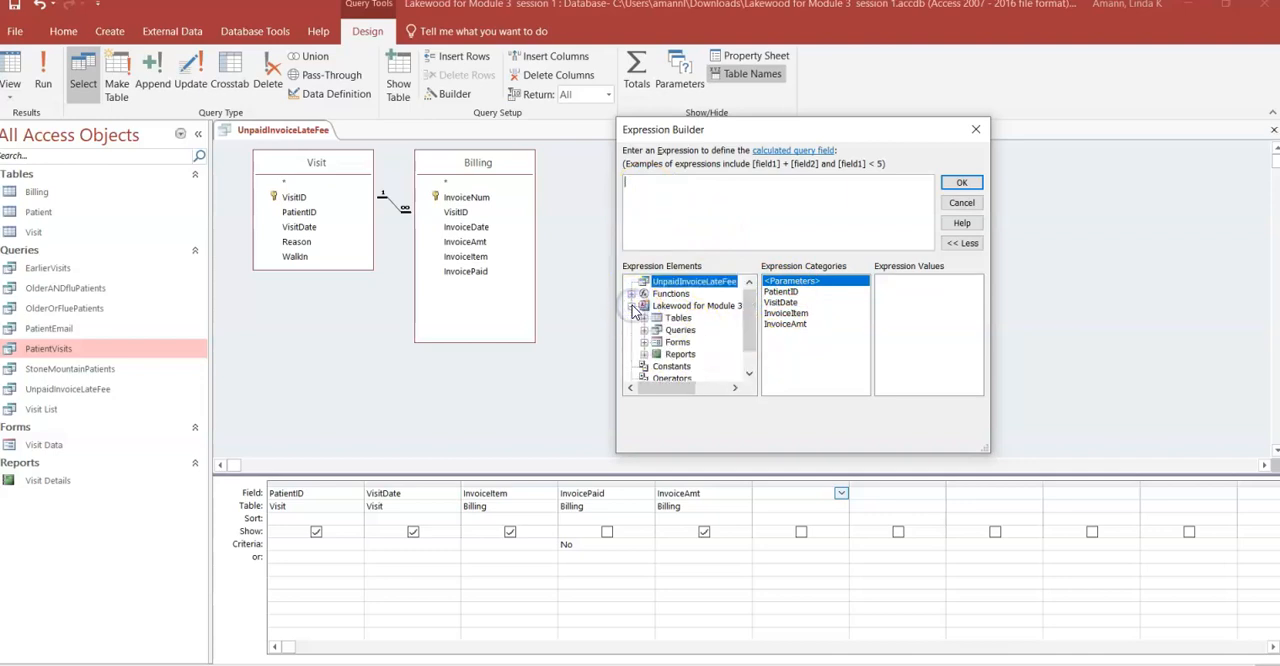
pyautogui.click(644, 319)
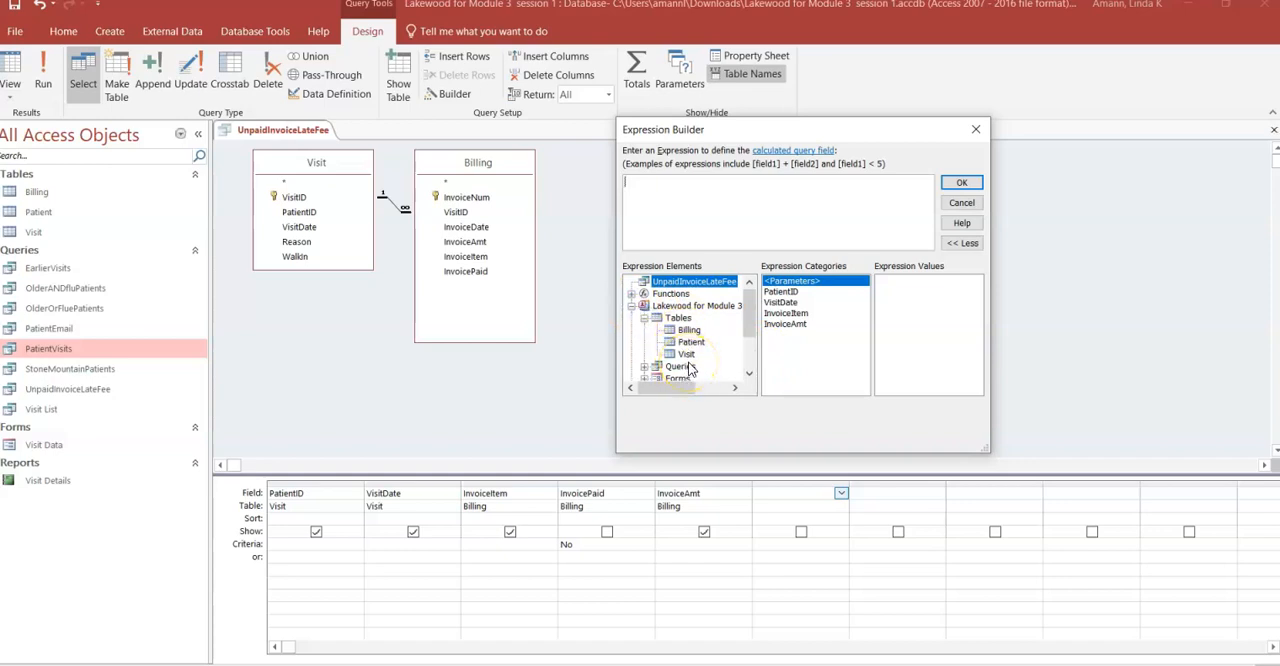
pyautogui.doubleClick(786, 324)
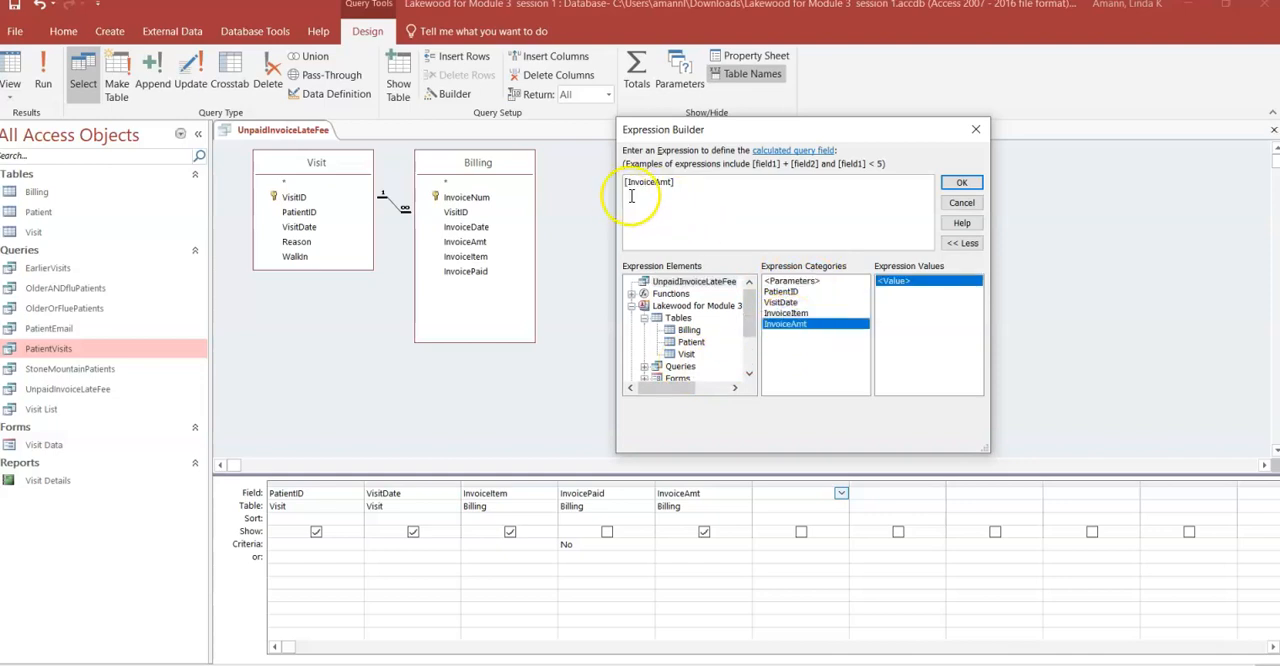
pyautogui.click(734, 204)
pyautogui.click(677, 182)
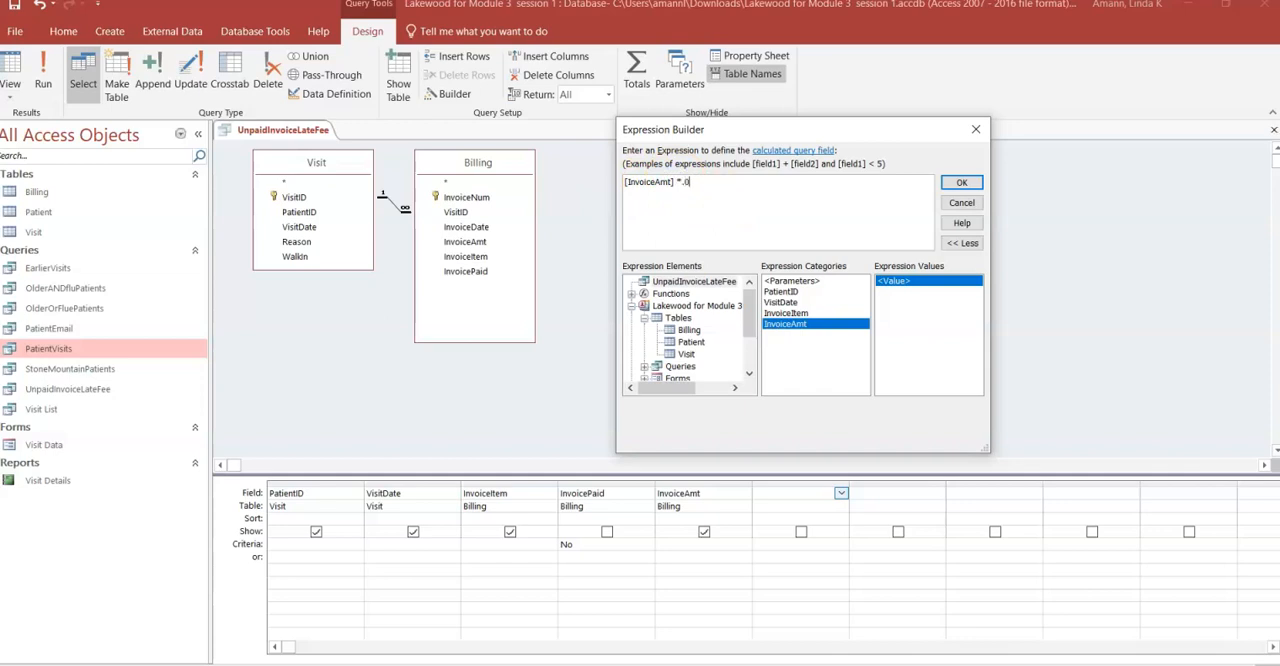
pyautogui.click(961, 182)
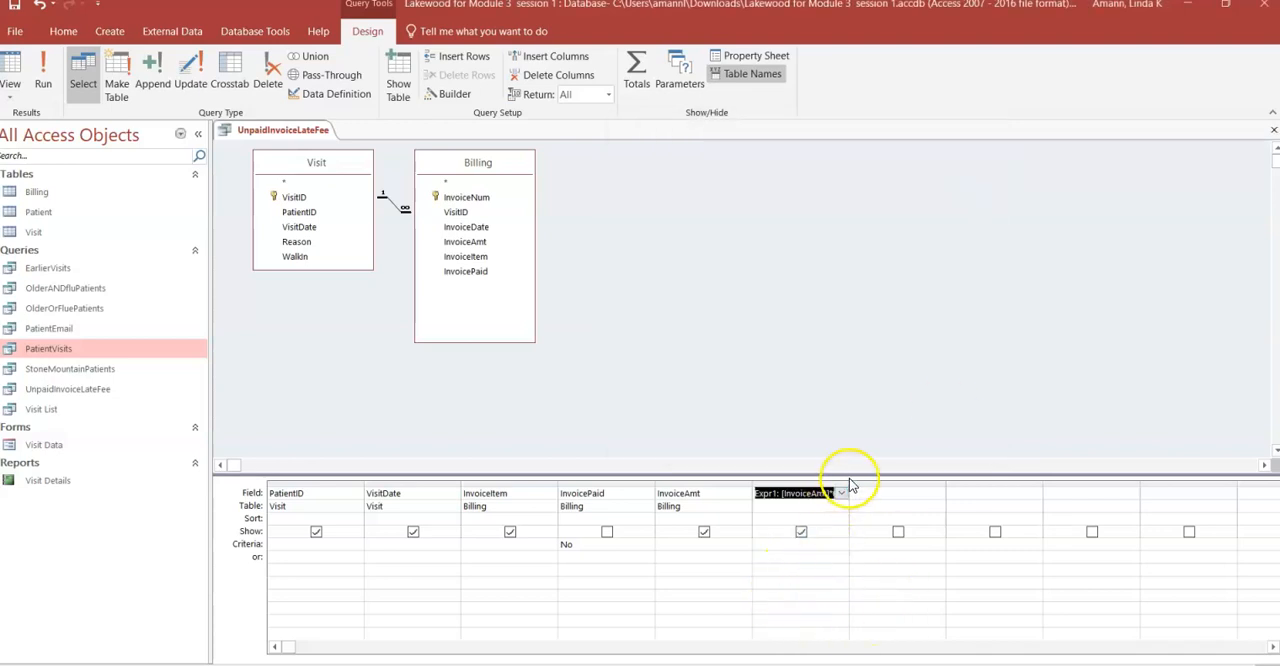
# - Widen the calculated field's column to show its whole expression, and run the query to review the calculated values
pyautogui.moveTo(848, 485); pyautogui.dragTo(933, 477)
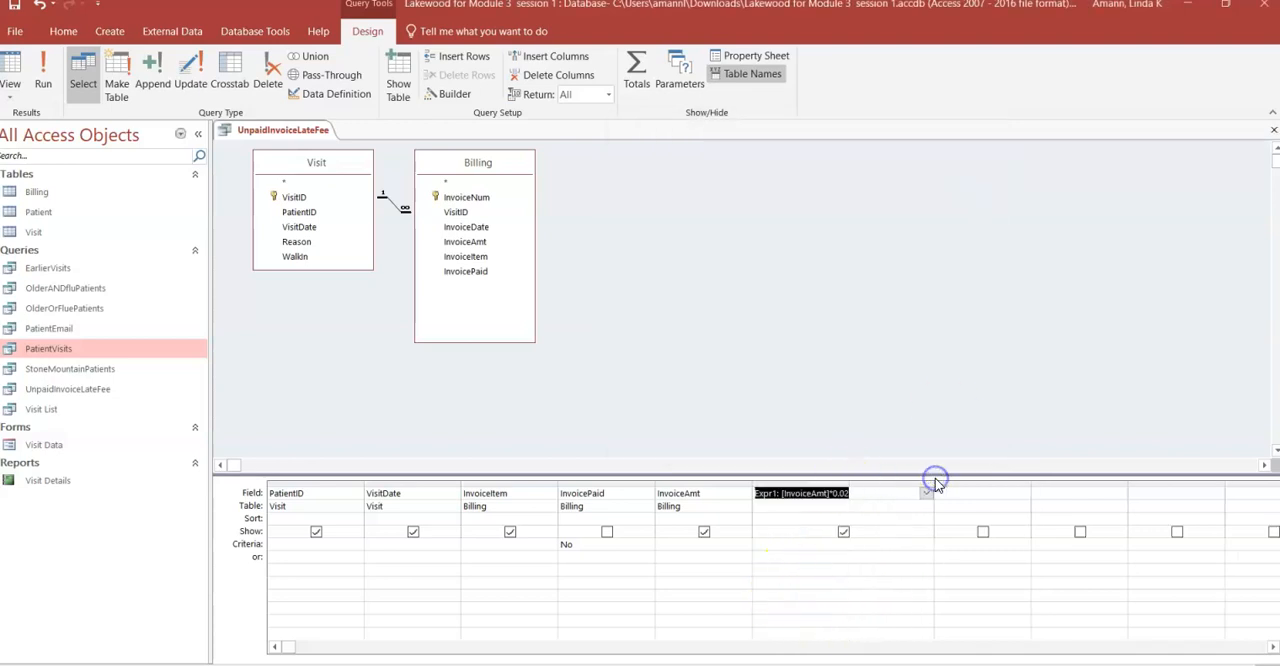
pyautogui.click(805, 509)
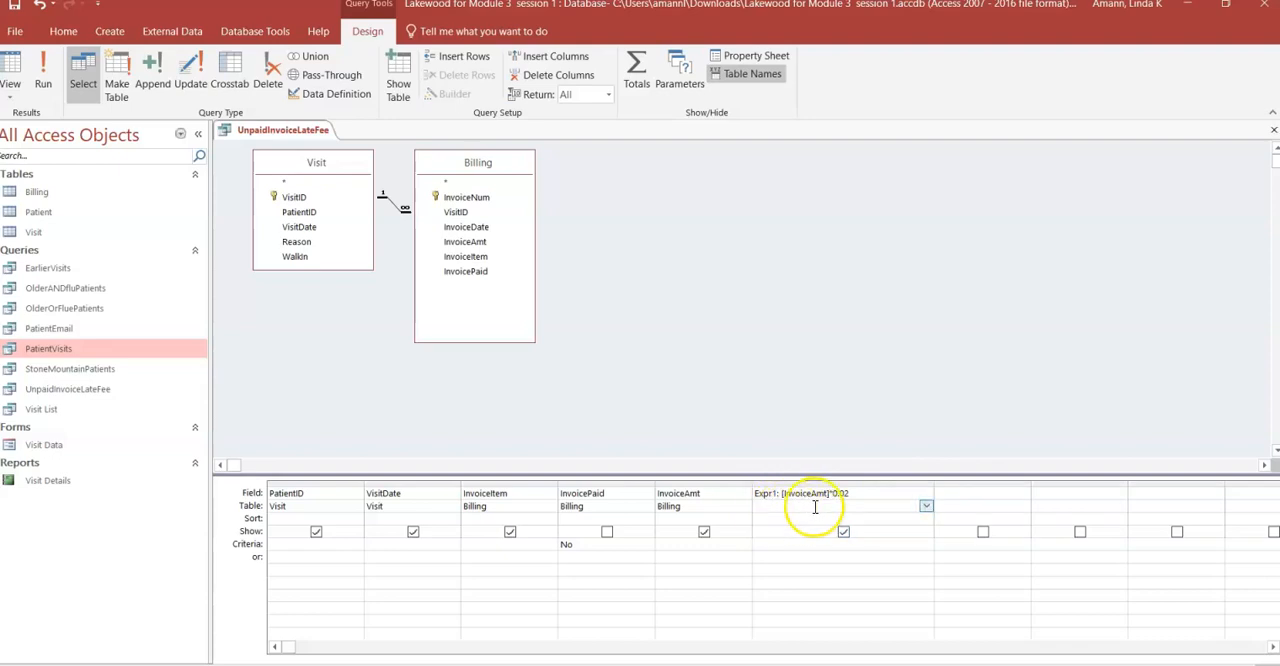
pyautogui.click(45, 80)
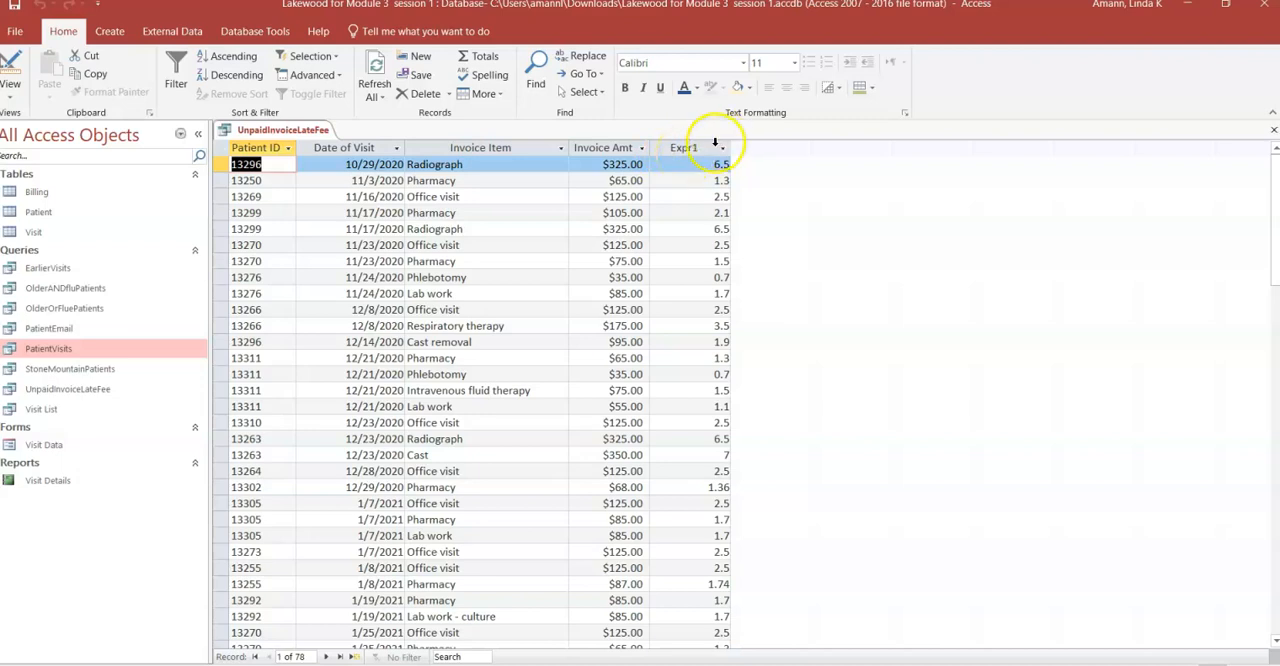
# - Return to Design view and replace the default Expr1 name of the calculated field with LateFee
pyautogui.click(15, 62)
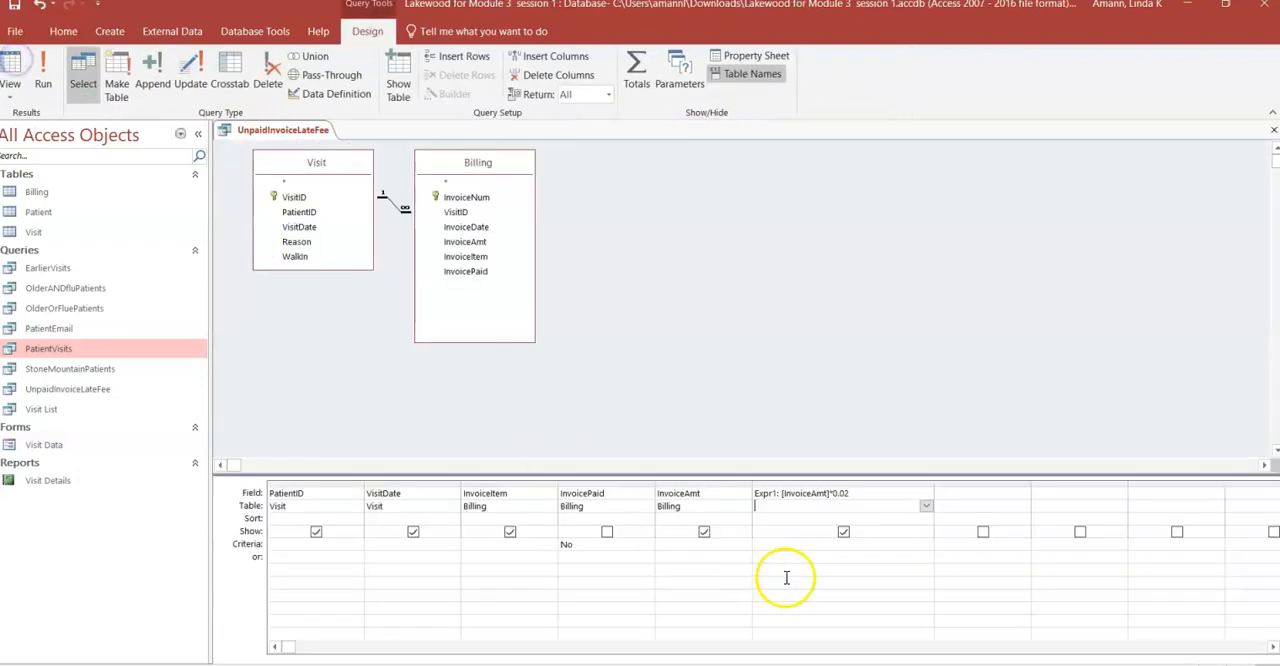
pyautogui.click(776, 502)
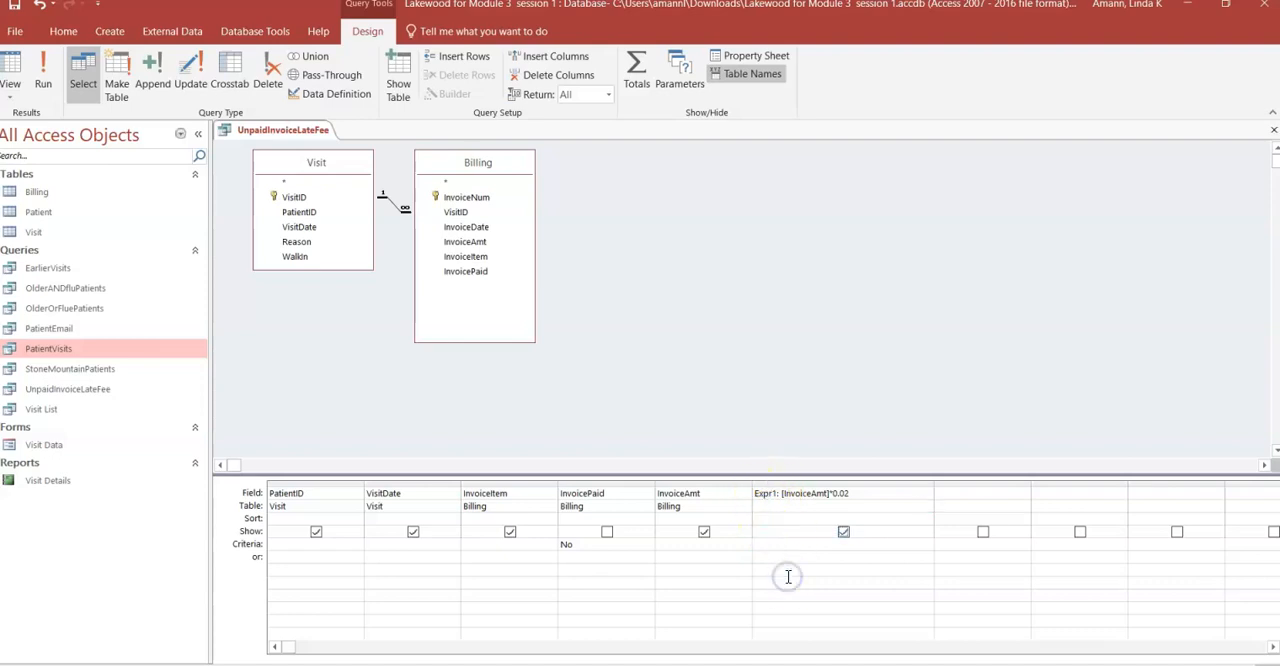
pyautogui.click(778, 495)
pyautogui.moveTo(778, 495); pyautogui.dragTo(753, 495)
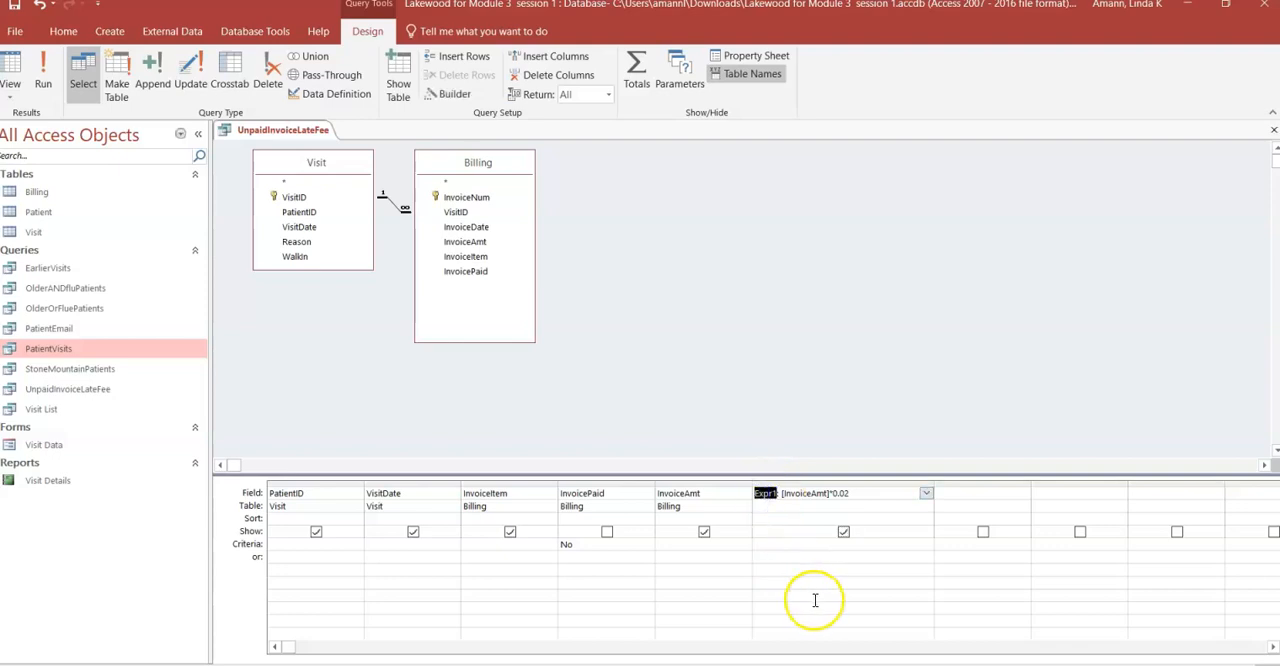
pyautogui.write('LateFee')
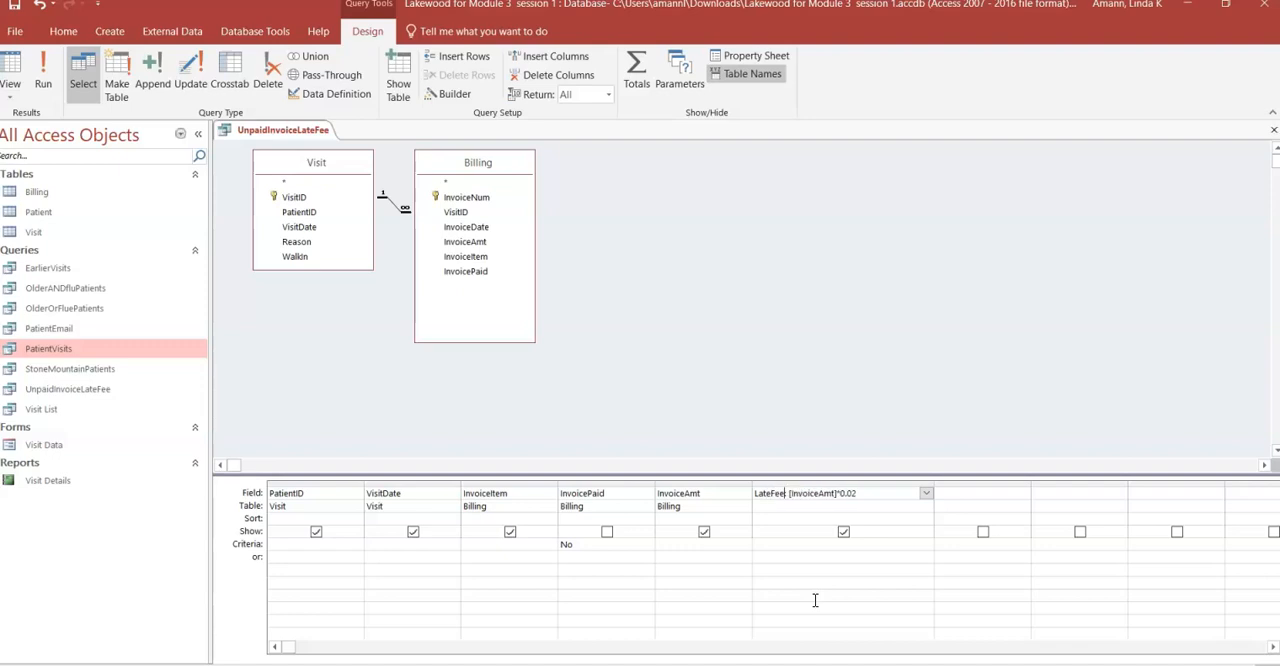
pyautogui.click(821, 602)
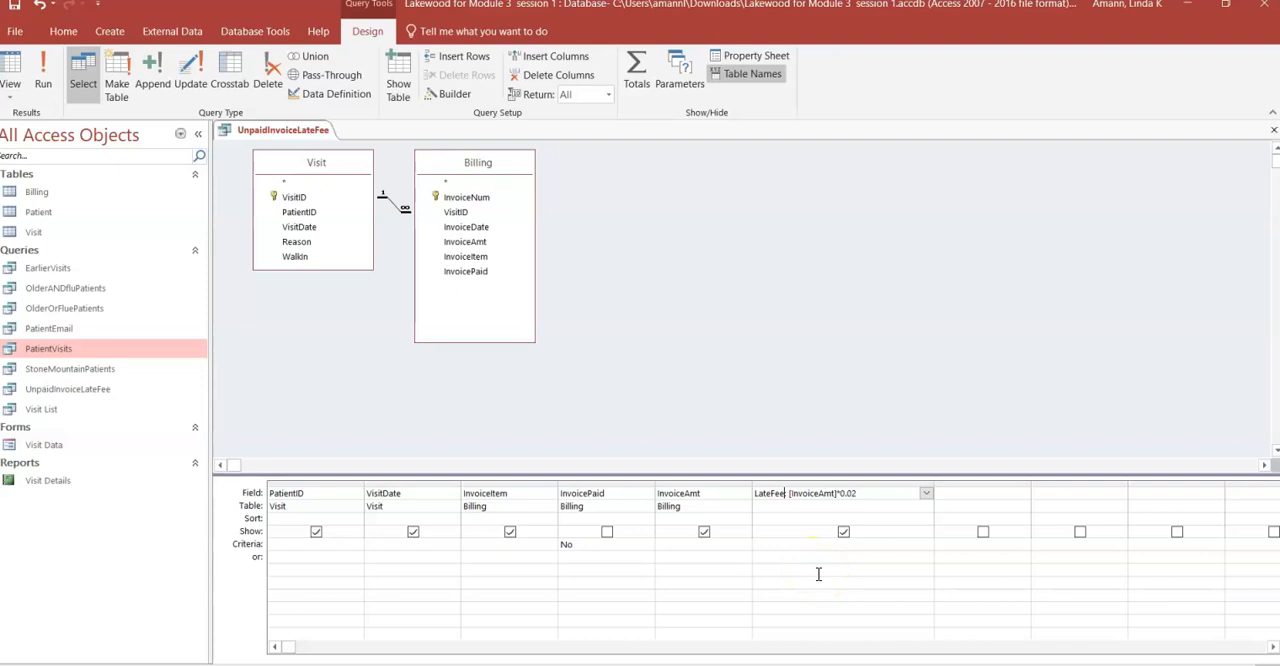
# - Open the LateFee field's properties and set its caption to 2% Late Fee
pyautogui.click(752, 56)
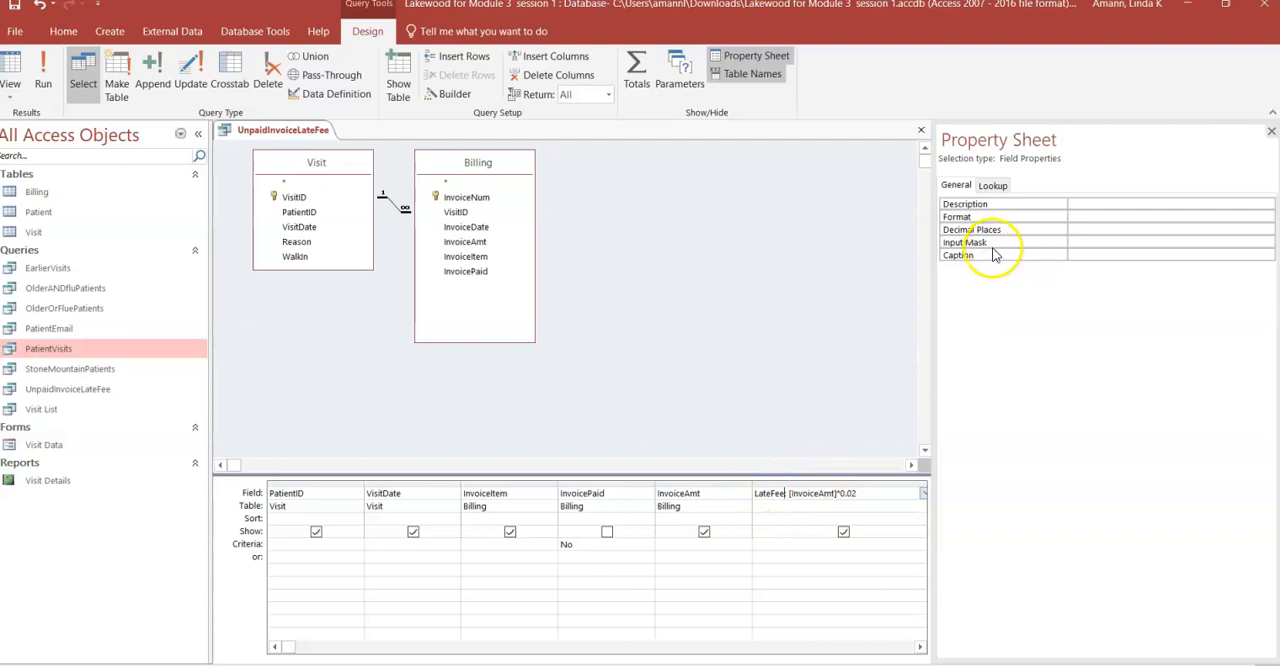
pyautogui.click(1163, 254)
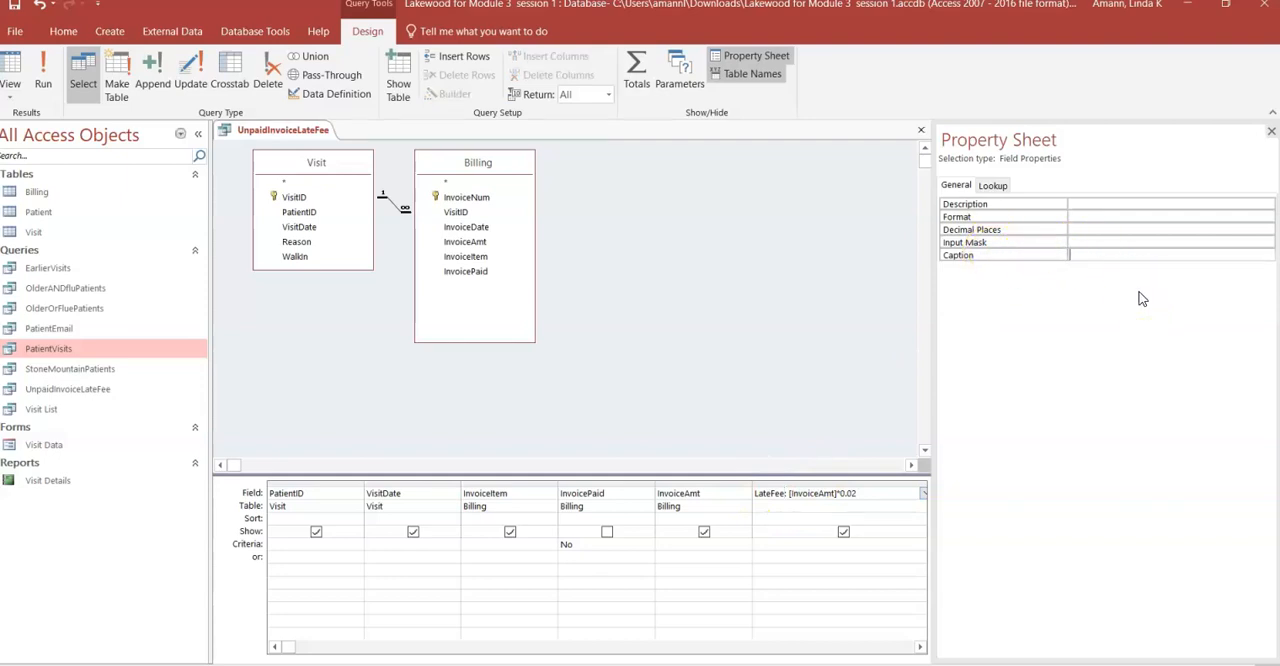
pyautogui.write('2% Late Fee')
pyautogui.click(1143, 275)
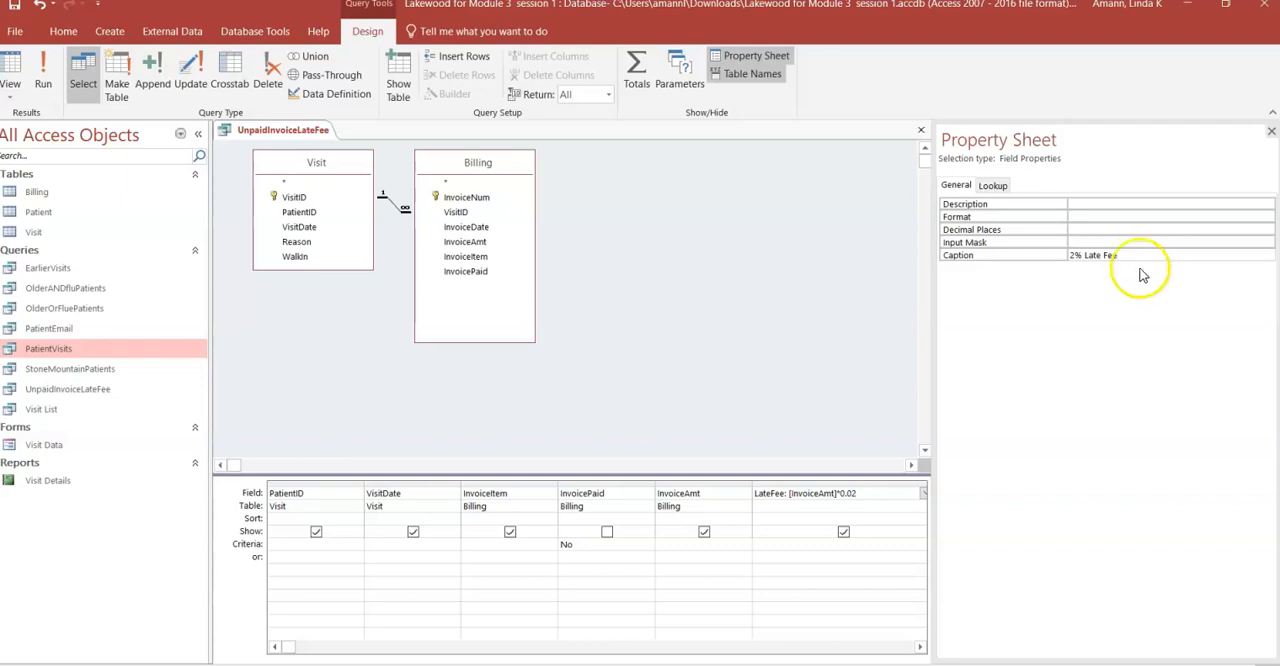
# - Apply the Currency format to the LateFee field, and close the query after running it to review the fees
pyautogui.click(1092, 219)
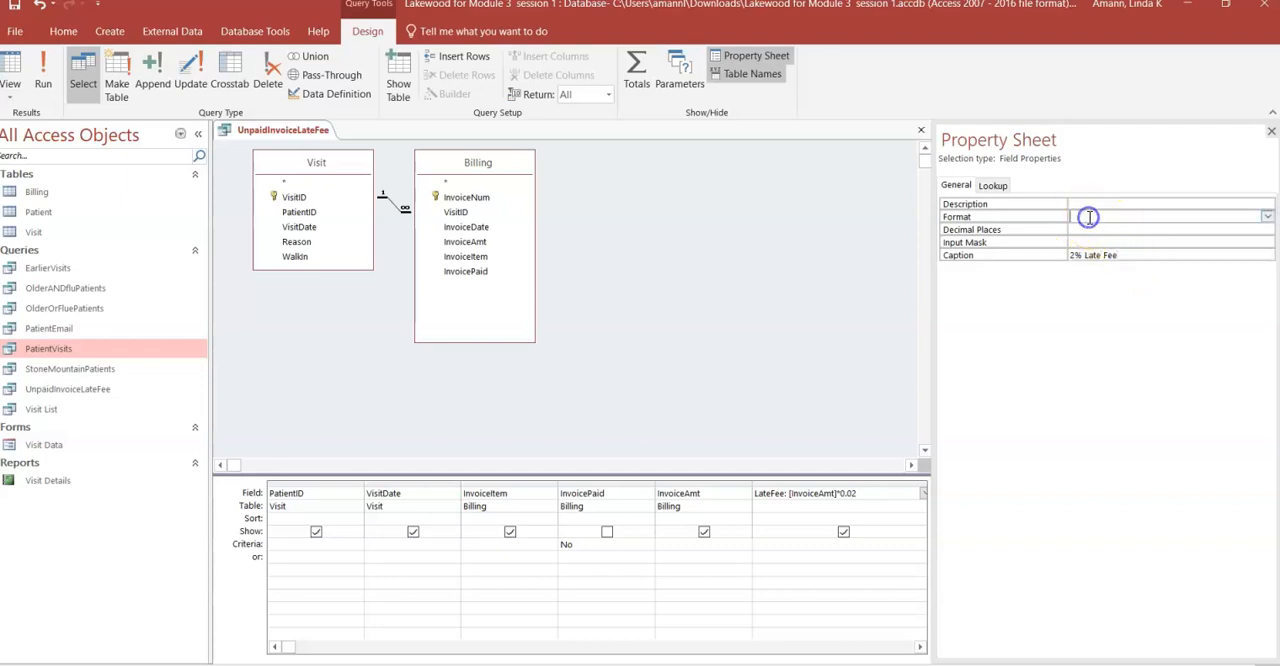
pyautogui.click(1268, 216)
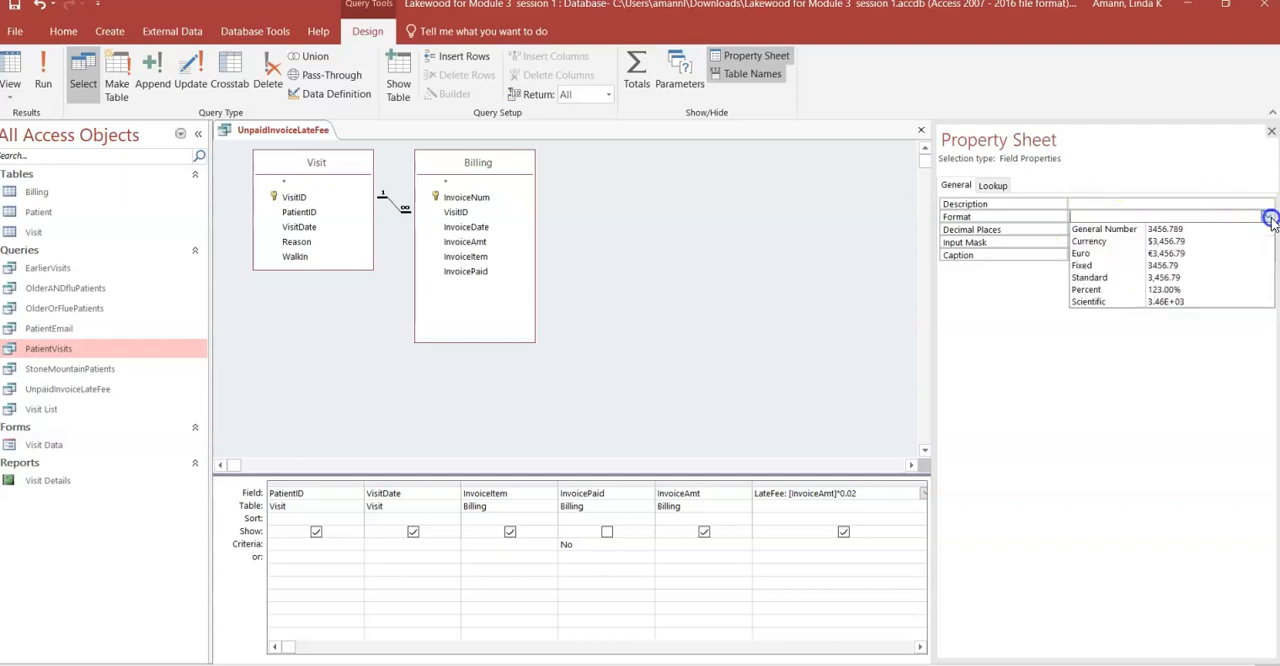
pyautogui.click(1181, 243)
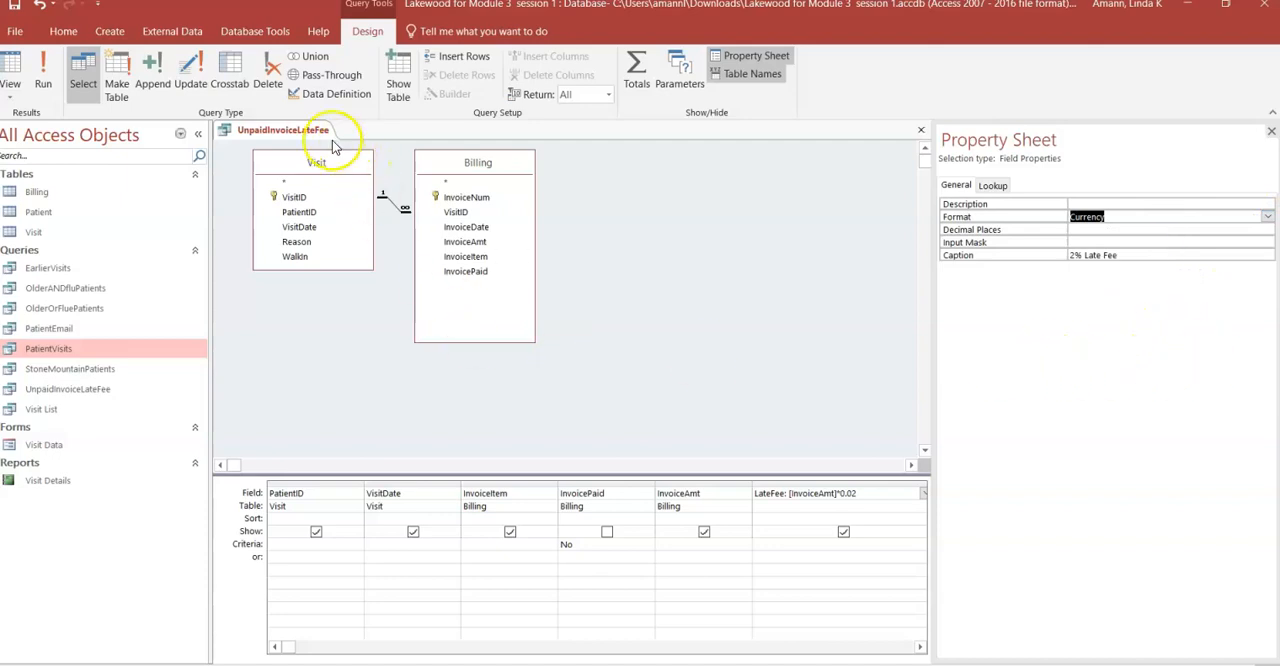
pyautogui.click(44, 80)
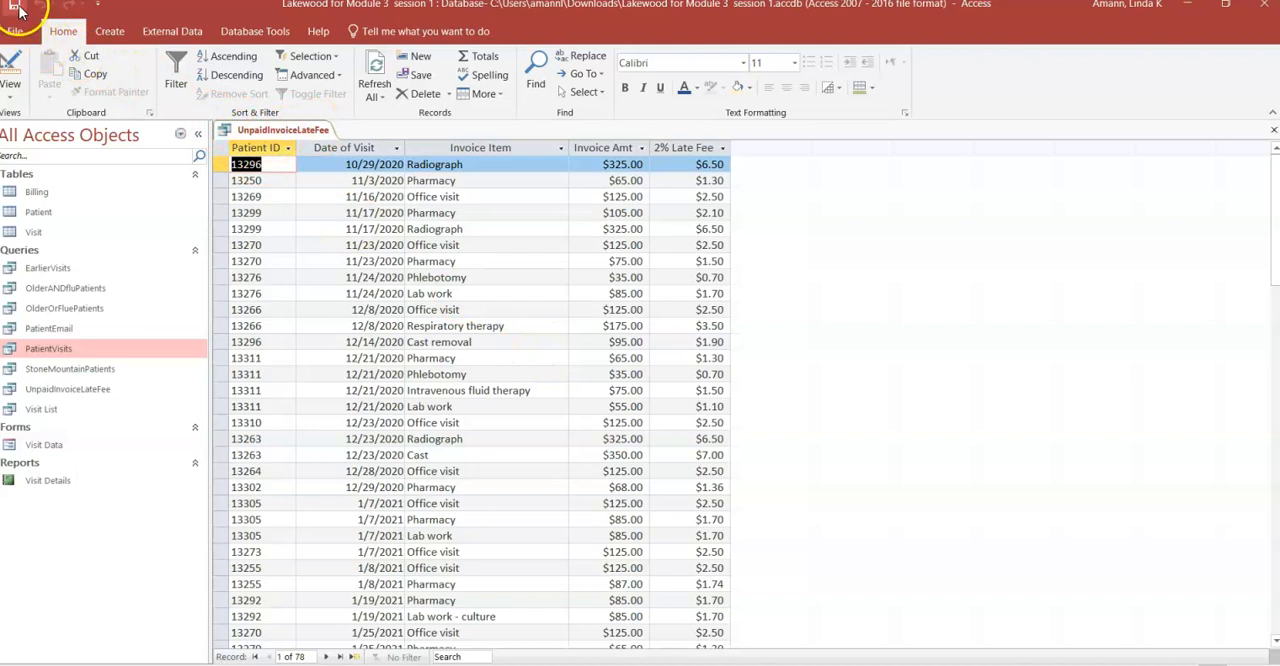
pyautogui.click(1273, 133)
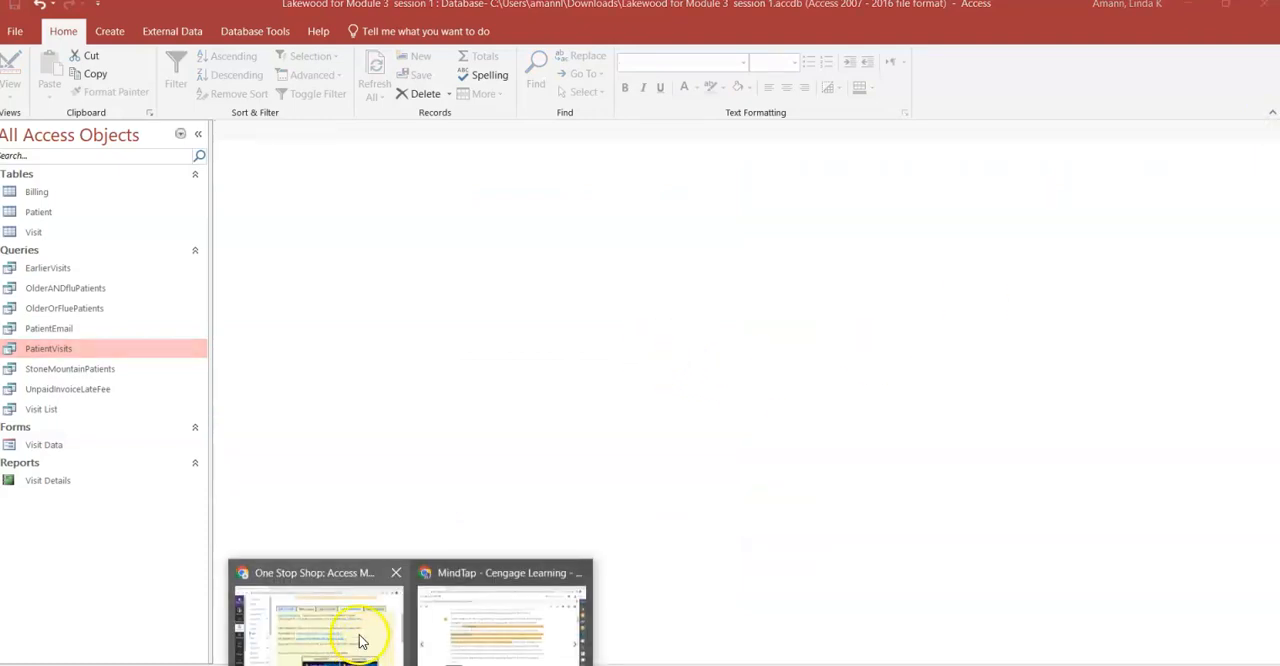
# - Switch to the MindTap e-book and read section AC 3-14, Using Aggregate Functions, including the table of frequently used functions
pyautogui.click(500, 615)
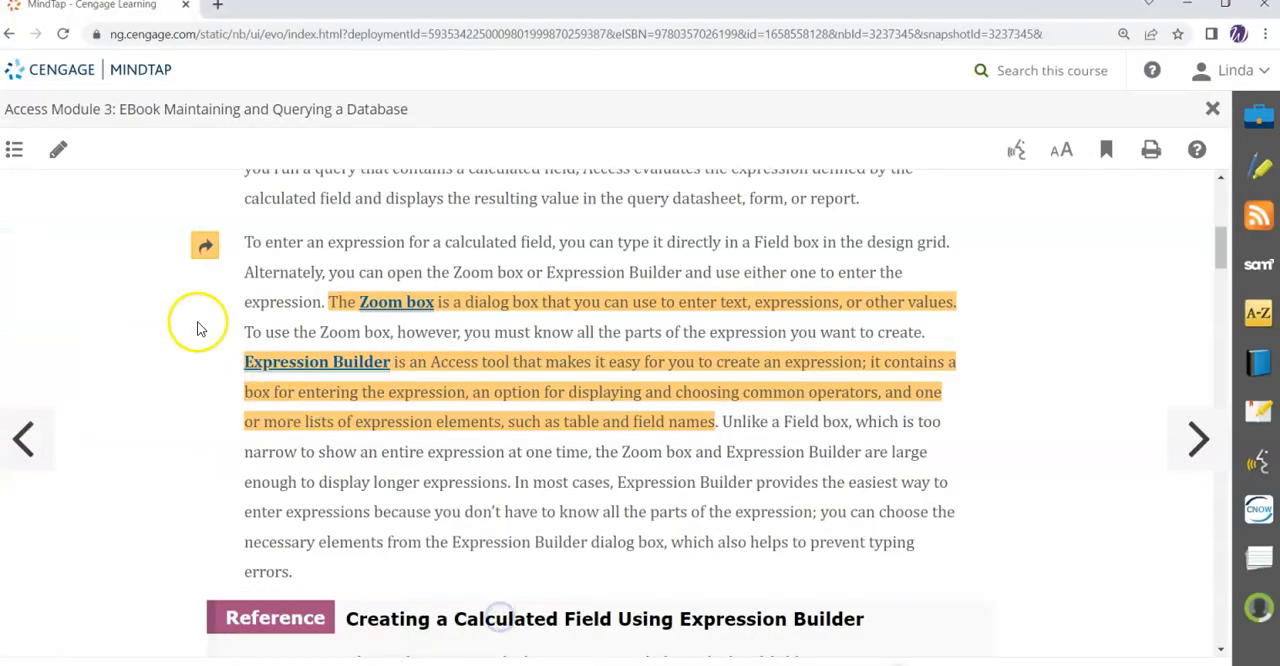
pyautogui.click(14, 149)
pyautogui.scroll(-10, 611, 514)
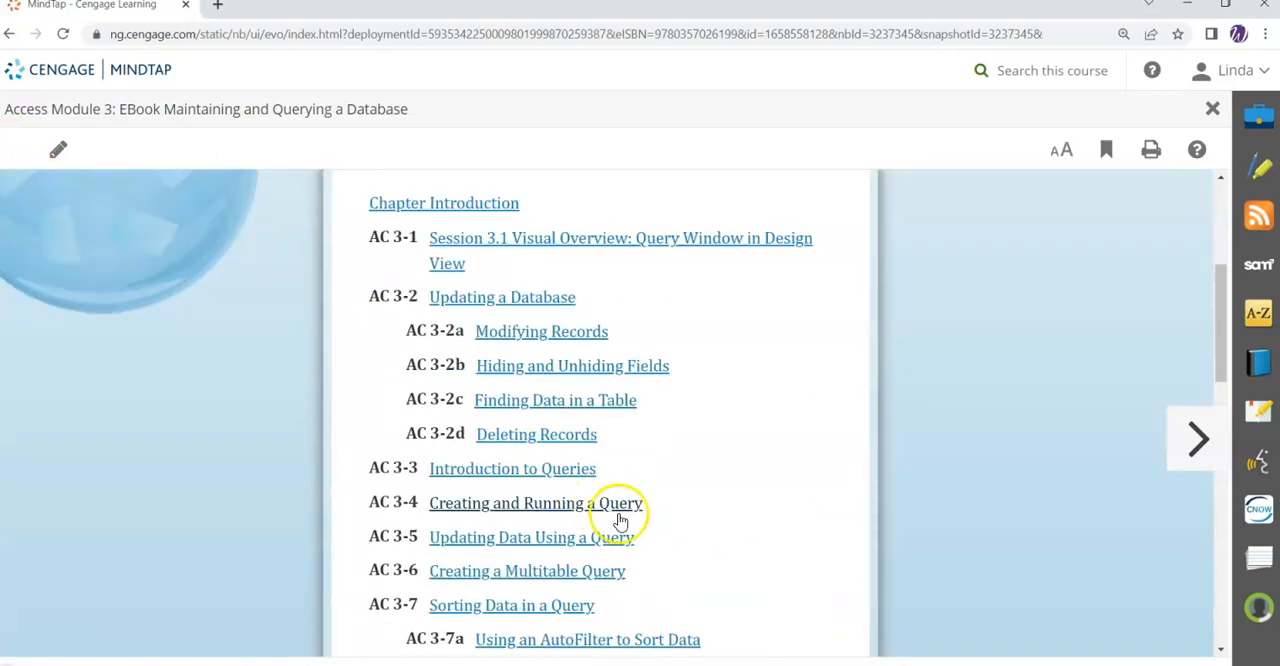
pyautogui.scroll(-5, 635, 527)
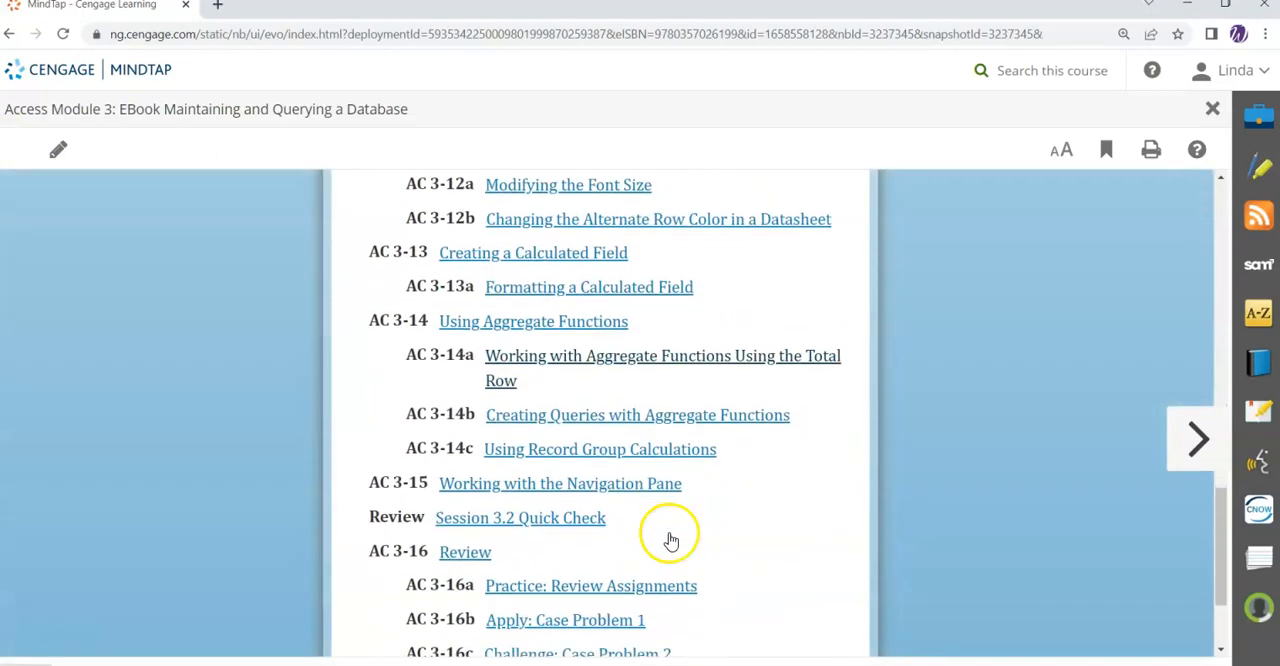
pyautogui.click(519, 331)
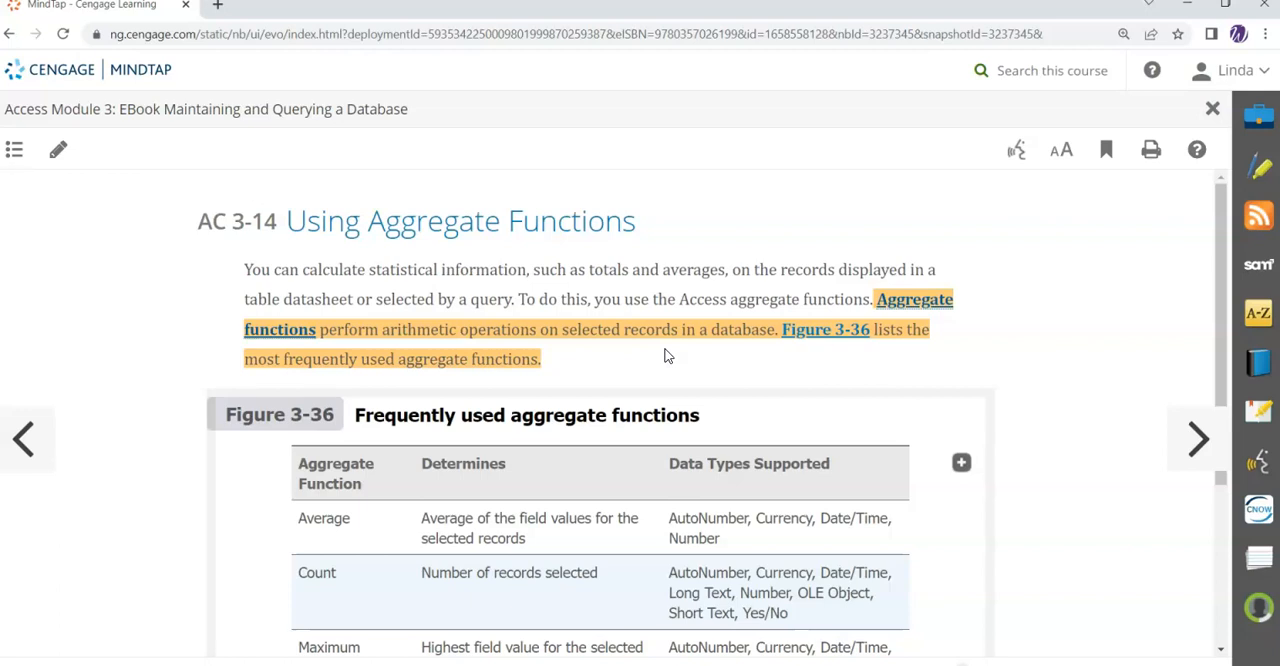
pyautogui.scroll(-3, 648, 372)
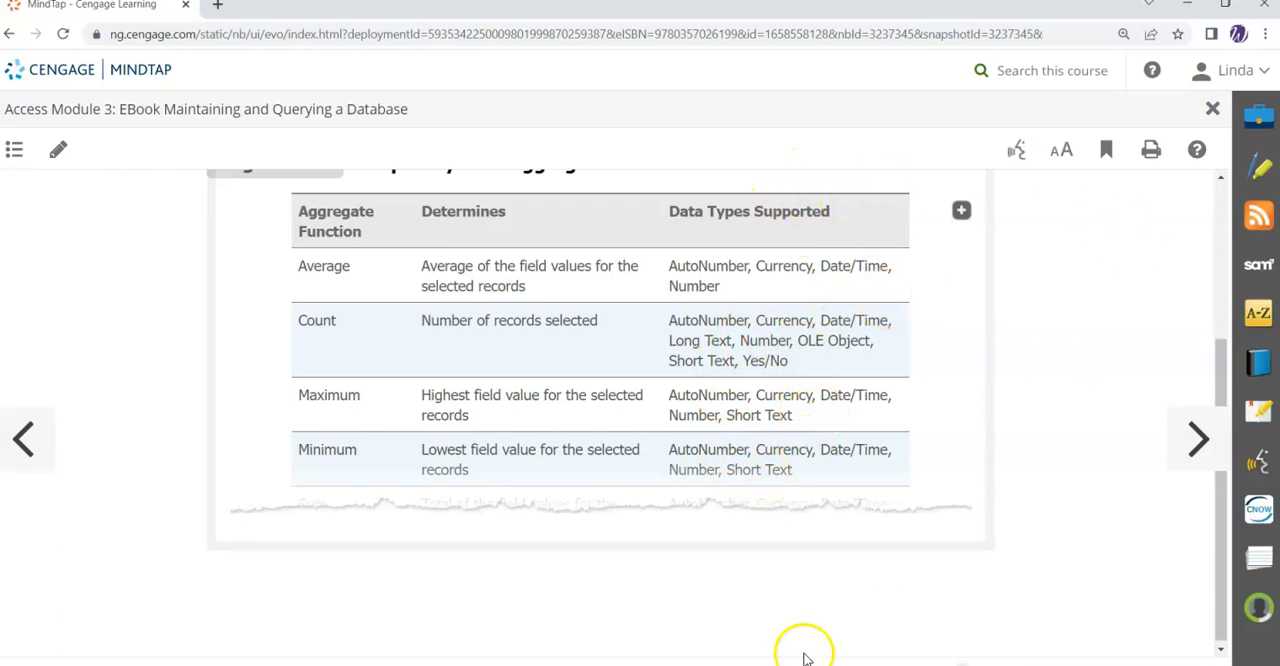
# - Switch back to Access and open the Billing table in Datasheet view
pyautogui.hotkey('alt', 'Tab')
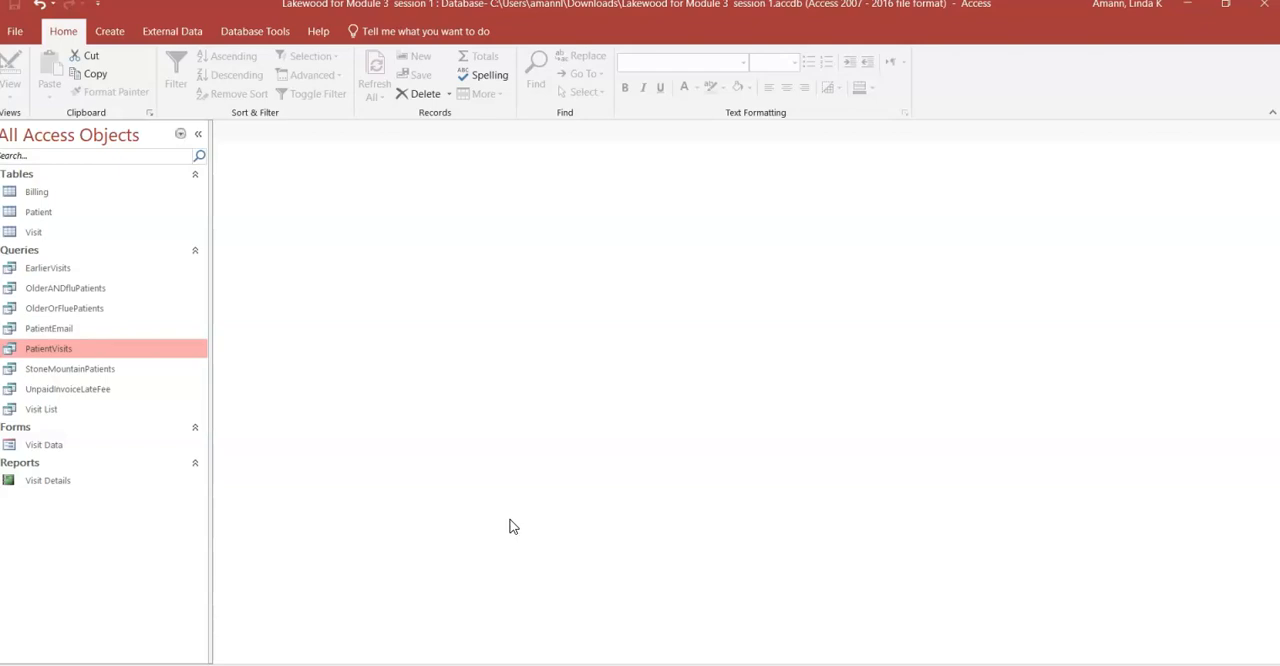
pyautogui.click(512, 511)
pyautogui.click(484, 521)
pyautogui.click(480, 515)
pyautogui.click(478, 506)
pyautogui.doubleClick(48, 191)
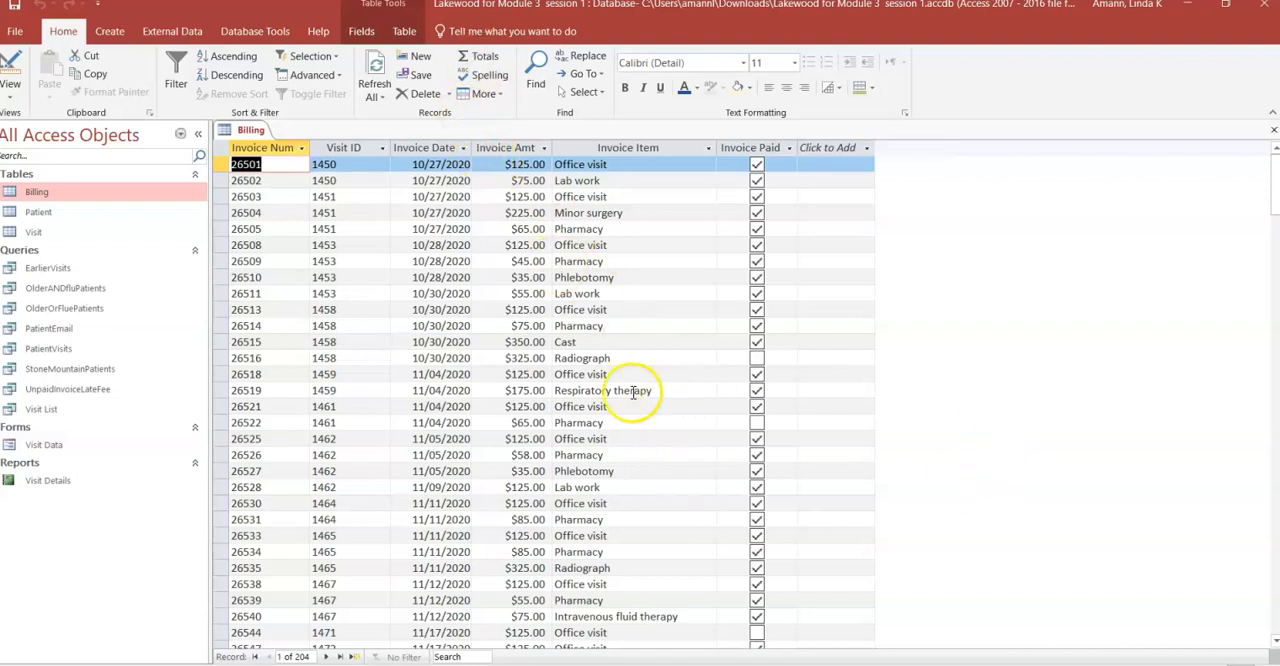
# - Add a Total row to the Billing datasheet and sum the Invoice Amt column
pyautogui.scroll(-20, 478, 350)
pyautogui.scroll(-20, 472, 358)
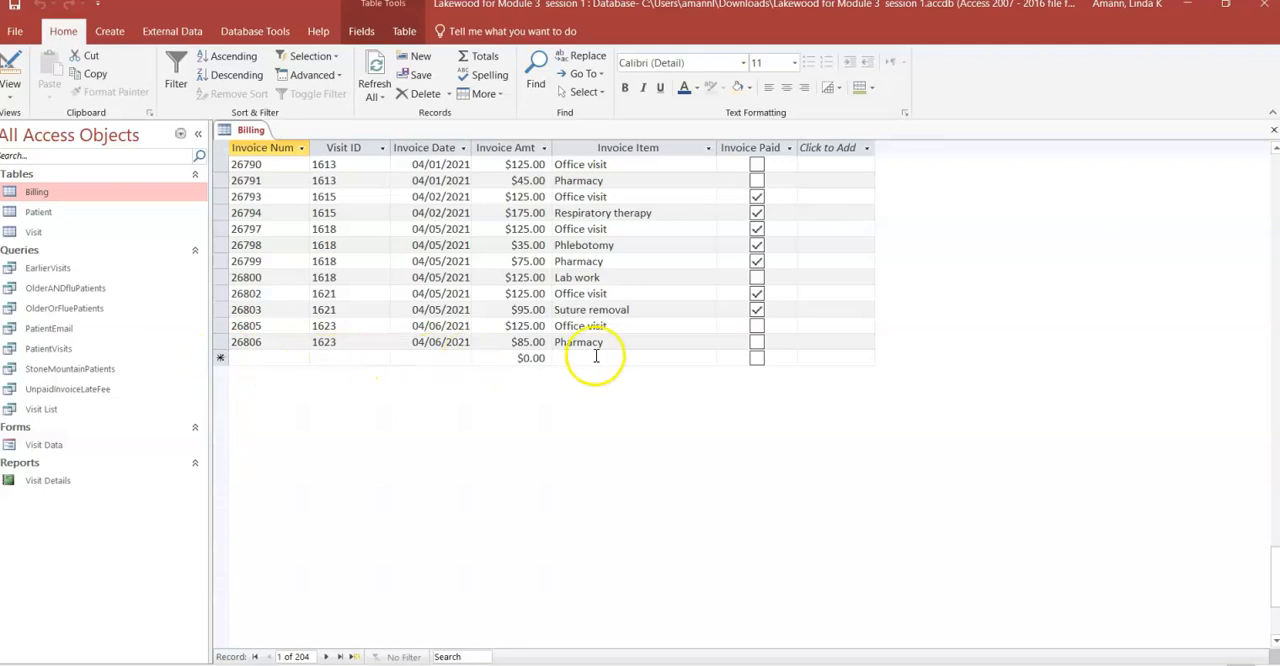
pyautogui.click(484, 58)
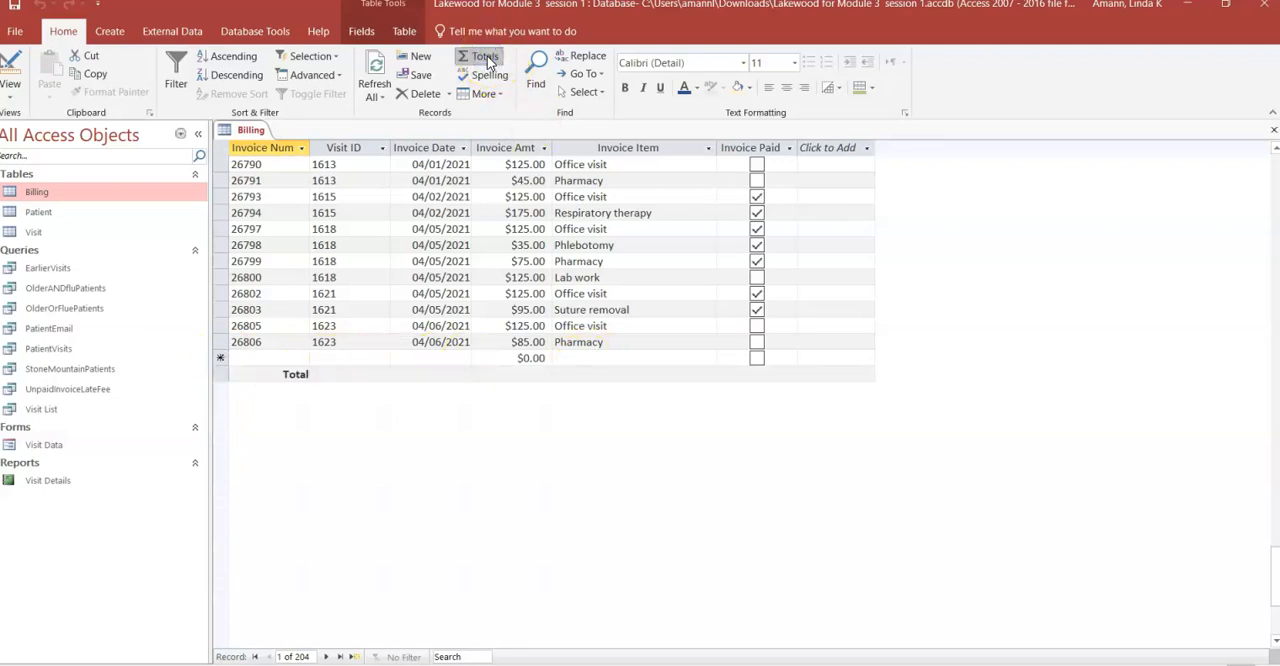
pyautogui.click(538, 375)
pyautogui.click(480, 374)
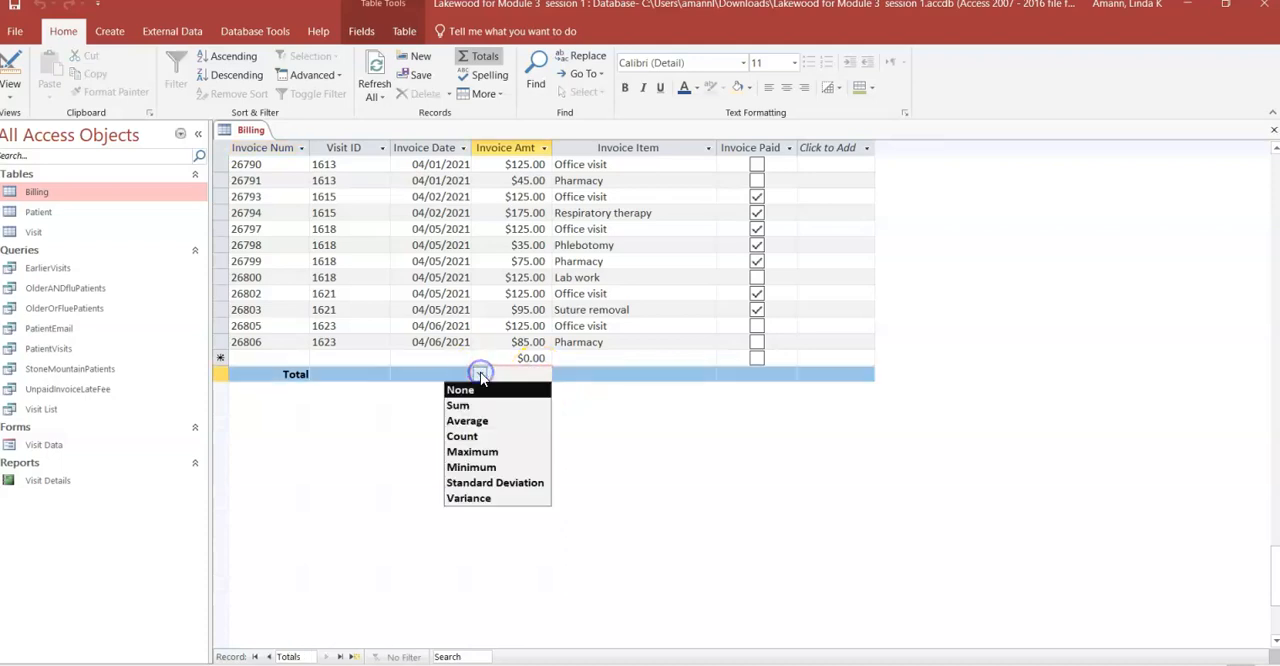
pyautogui.click(458, 405)
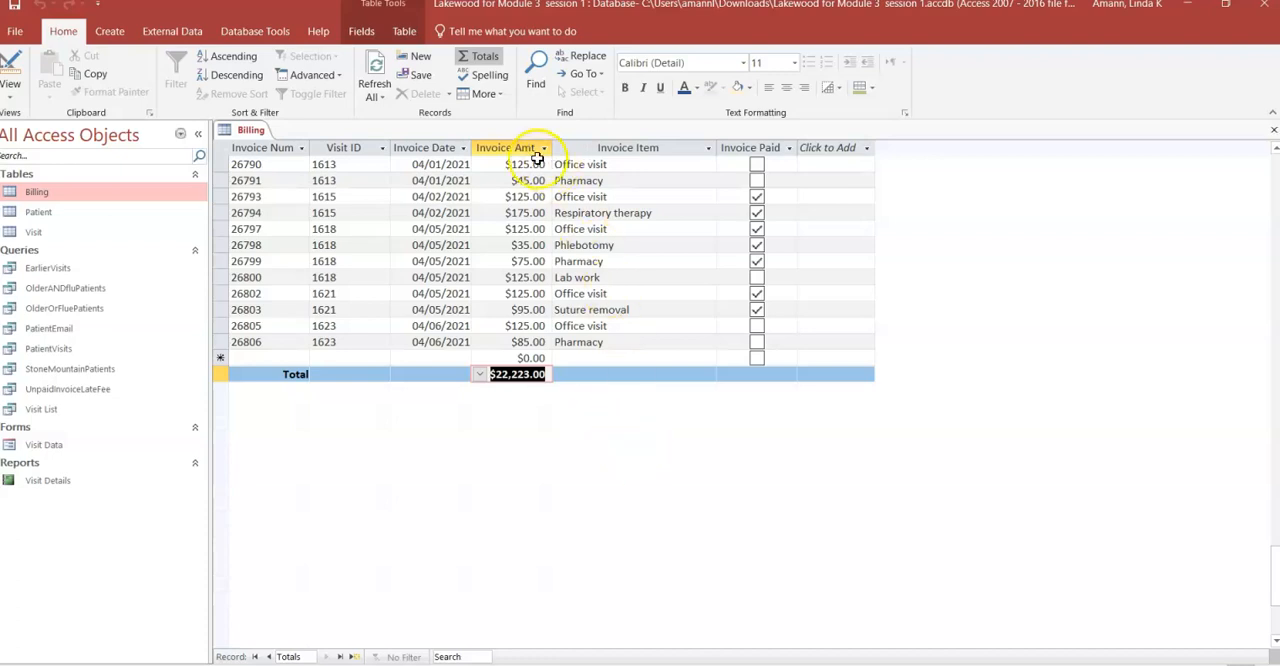
# - Remove the Total row from the Billing datasheet and close the table, saving its layout changes
pyautogui.click(484, 58)
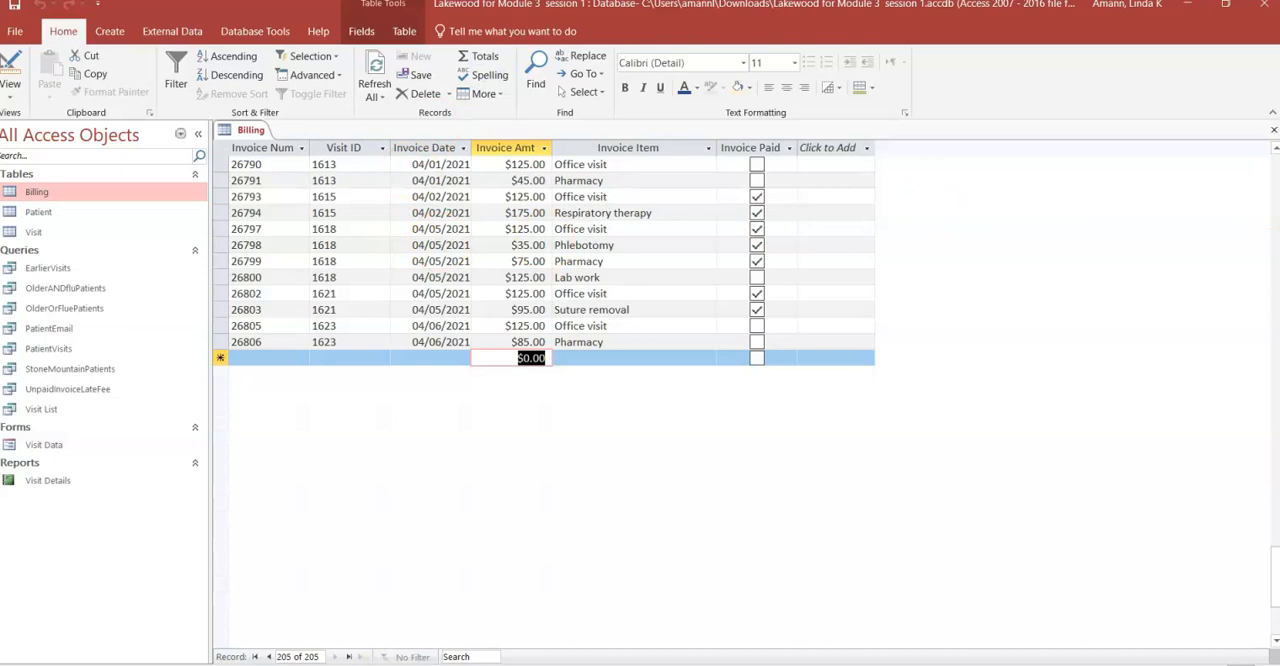
pyautogui.click(1274, 131)
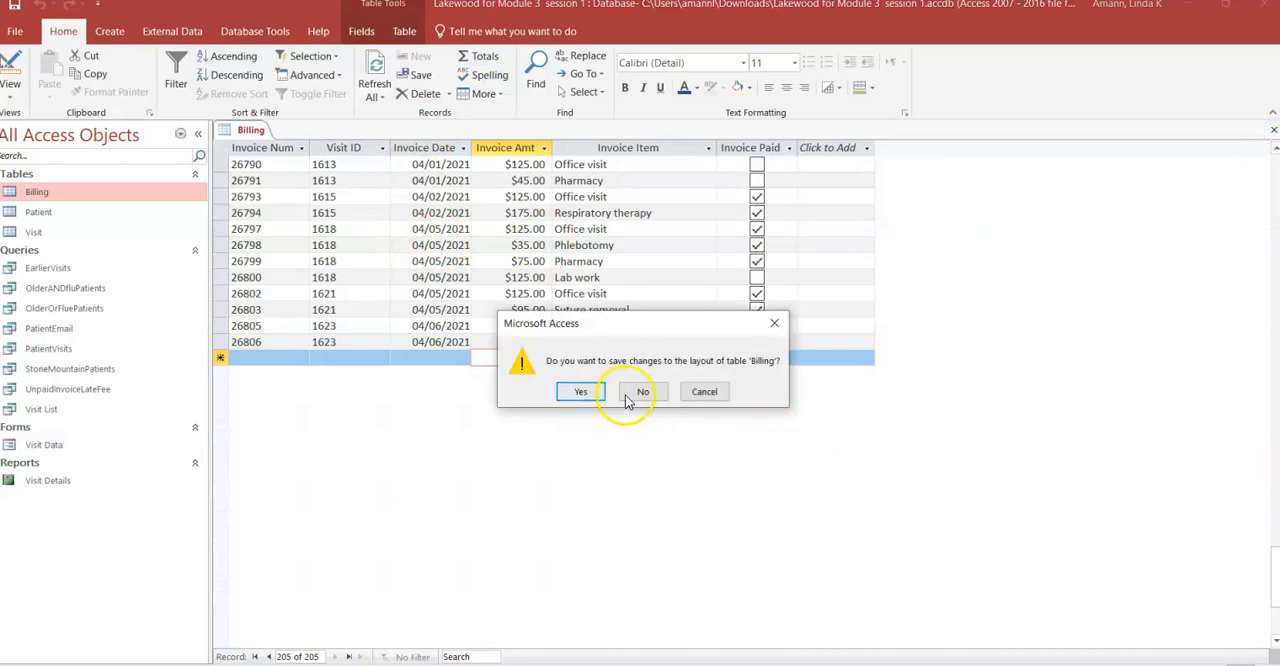
pyautogui.click(581, 391)
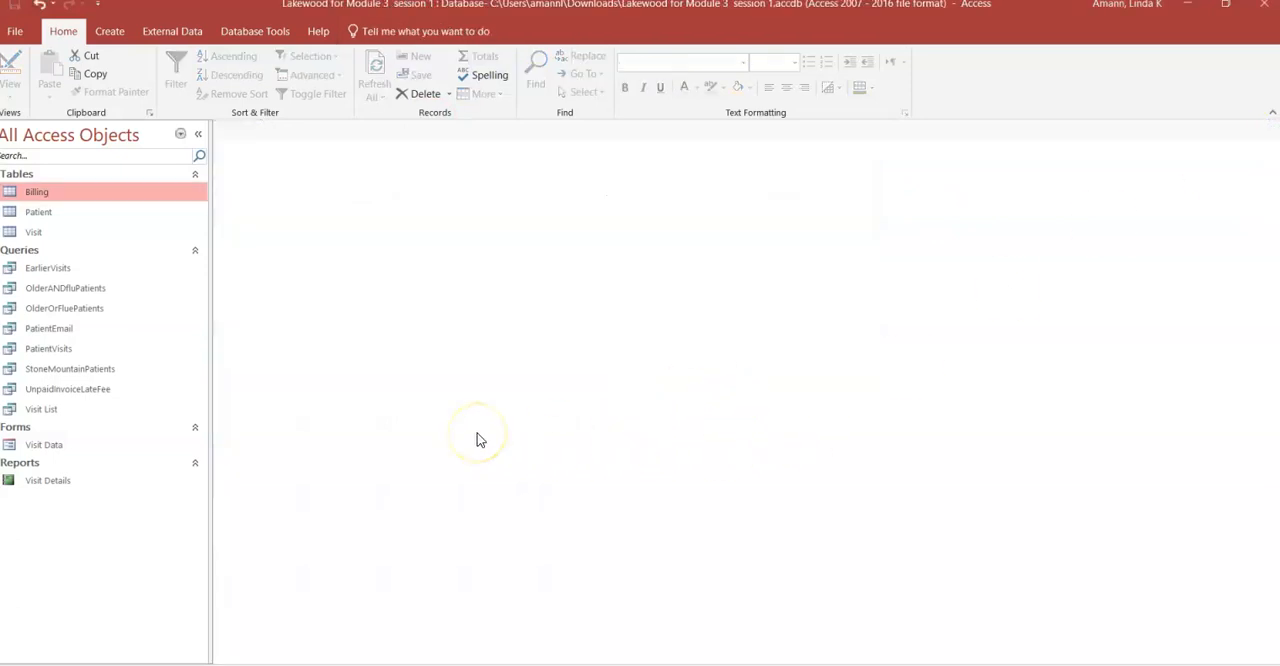
pyautogui.click(485, 437)
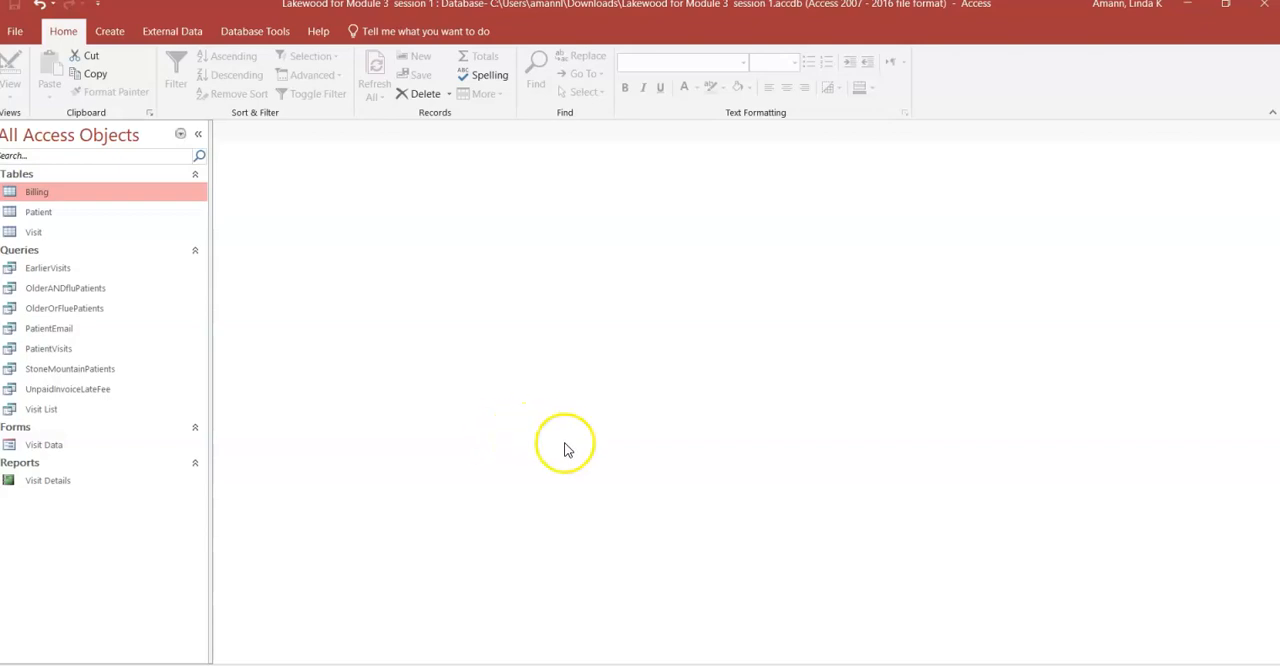
# - Create a new query in Design view based on the Billing table, and close the Property Sheet
pyautogui.click(112, 32)
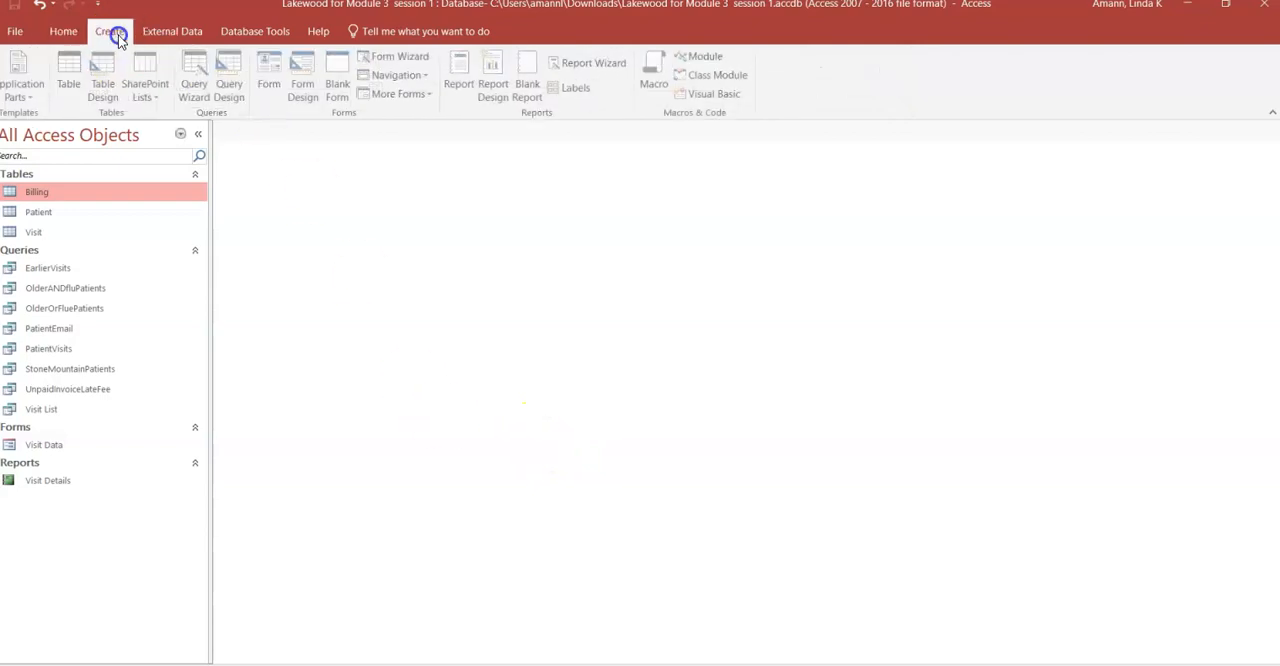
pyautogui.click(230, 92)
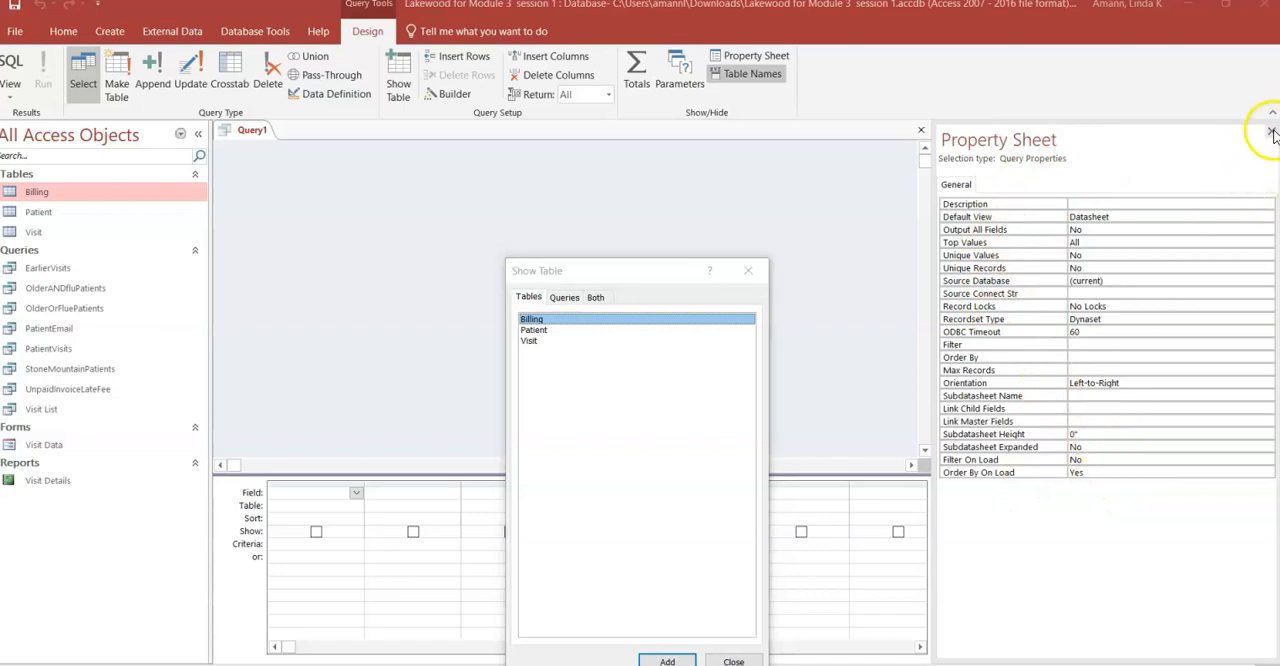
pyautogui.moveTo(638, 272); pyautogui.dragTo(651, 121)
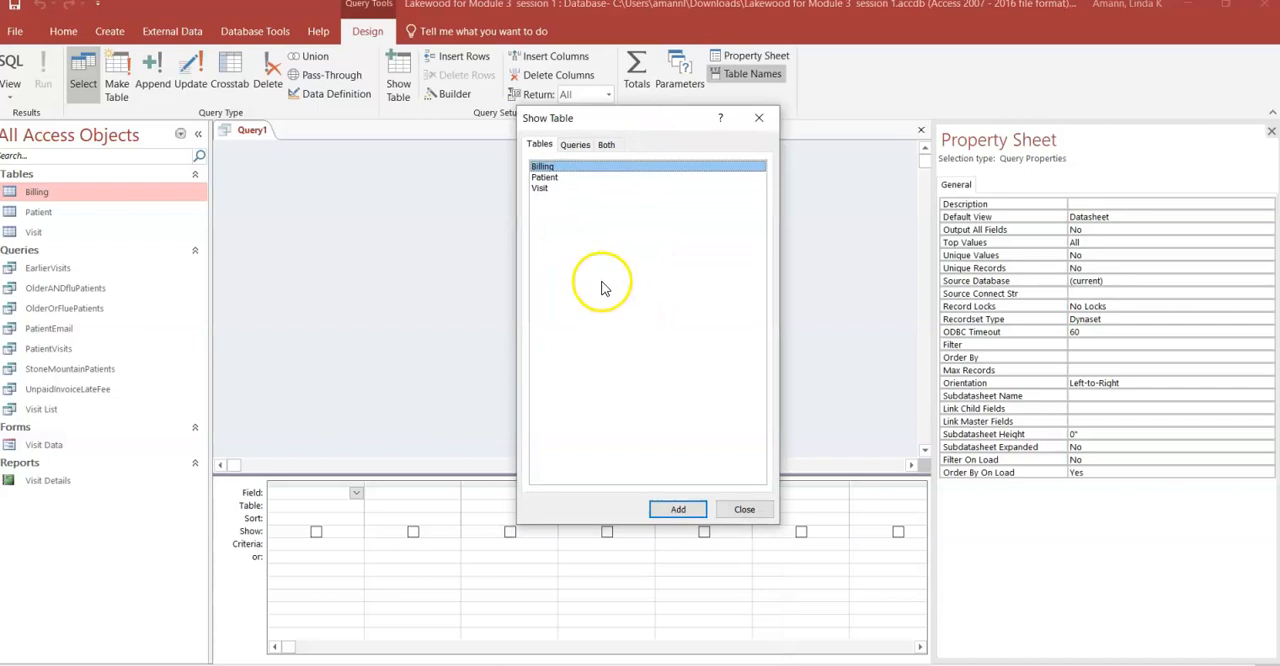
pyautogui.doubleClick(563, 167)
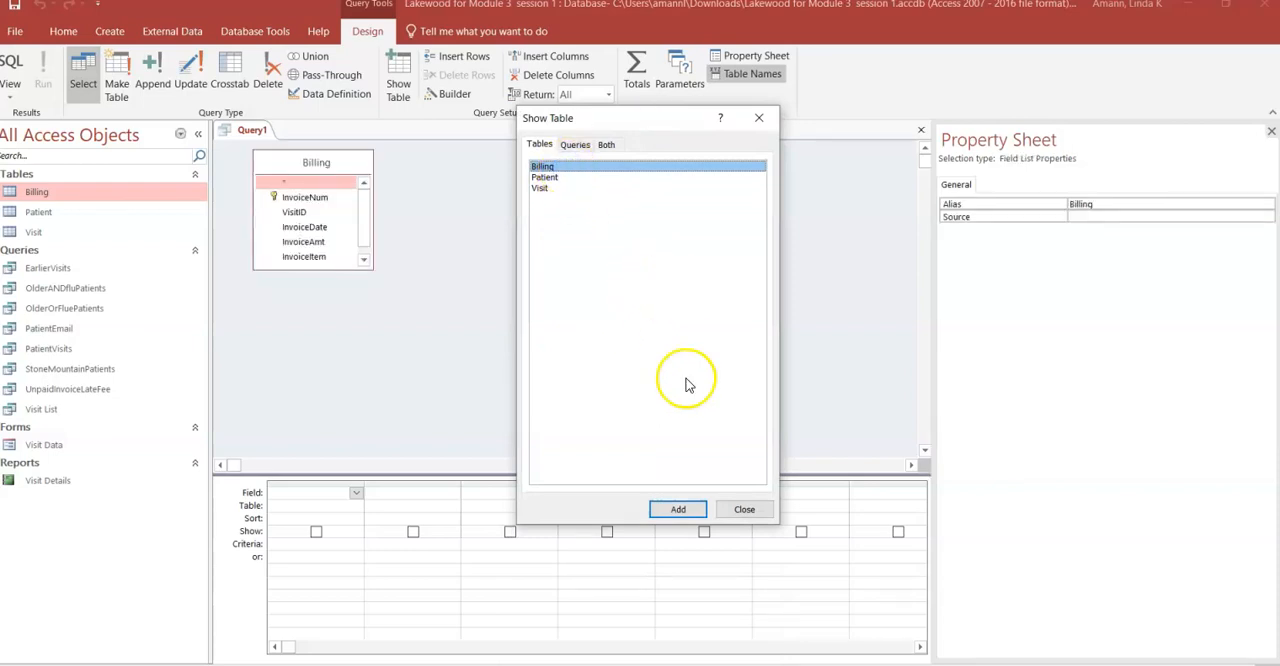
pyautogui.click(748, 508)
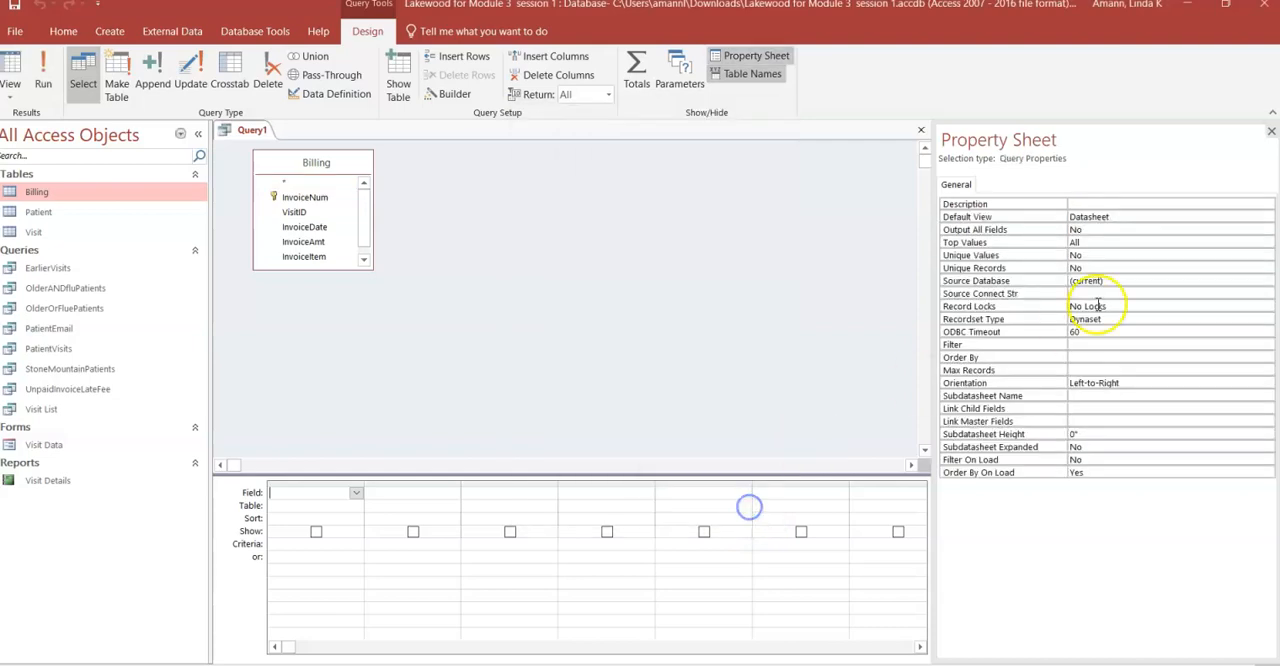
pyautogui.click(1271, 131)
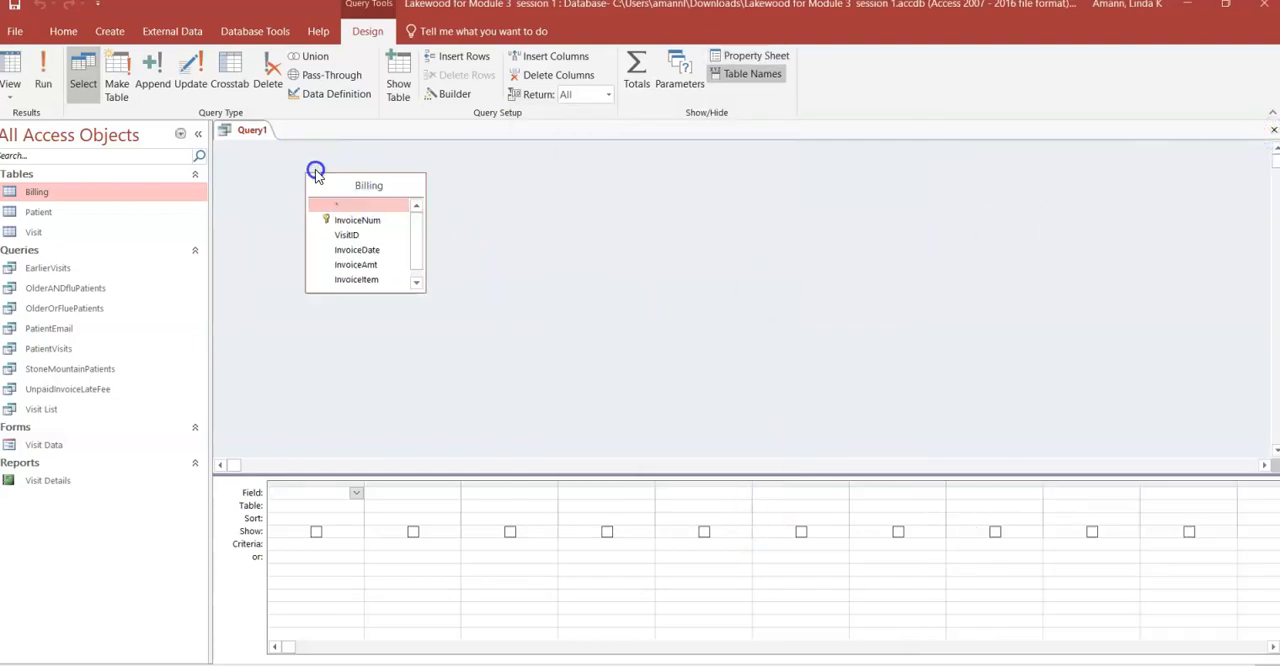
# - Enlarge the Billing field list to show all its fields, and add InvoiceAmt to the design grid three times
pyautogui.moveTo(316, 178); pyautogui.dragTo(570, 196)
pyautogui.moveTo(563, 288); pyautogui.dragTo(566, 402)
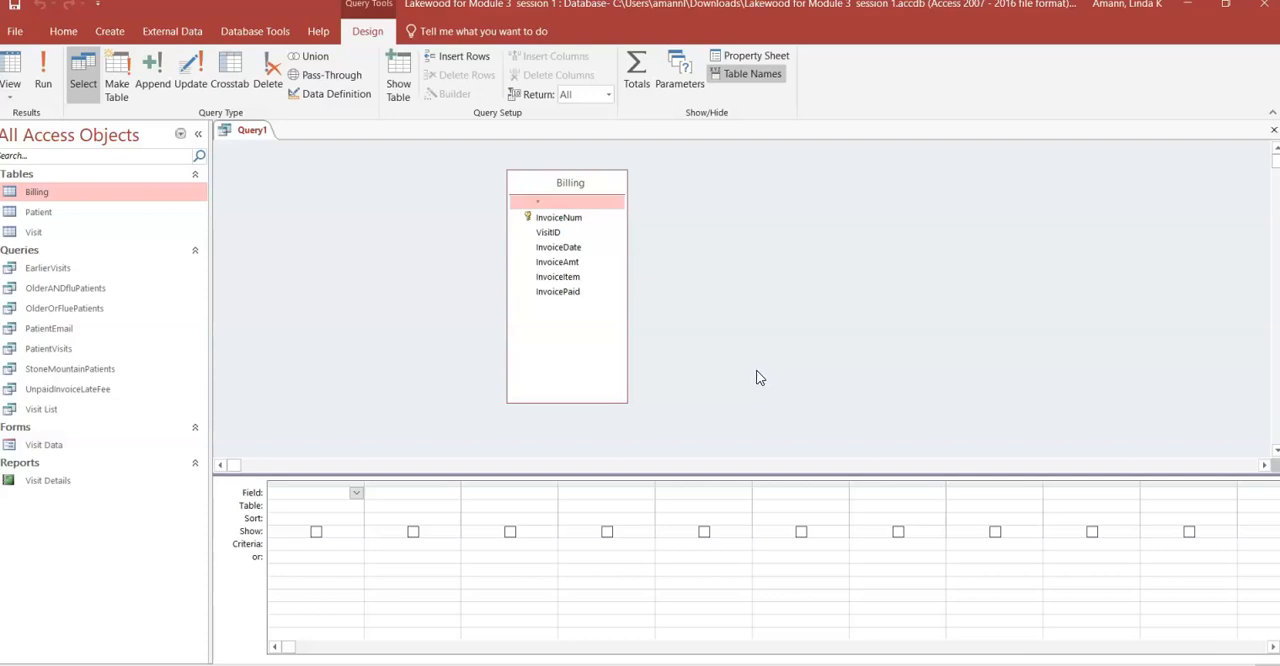
pyautogui.doubleClick(565, 263)
pyautogui.doubleClick(565, 263)
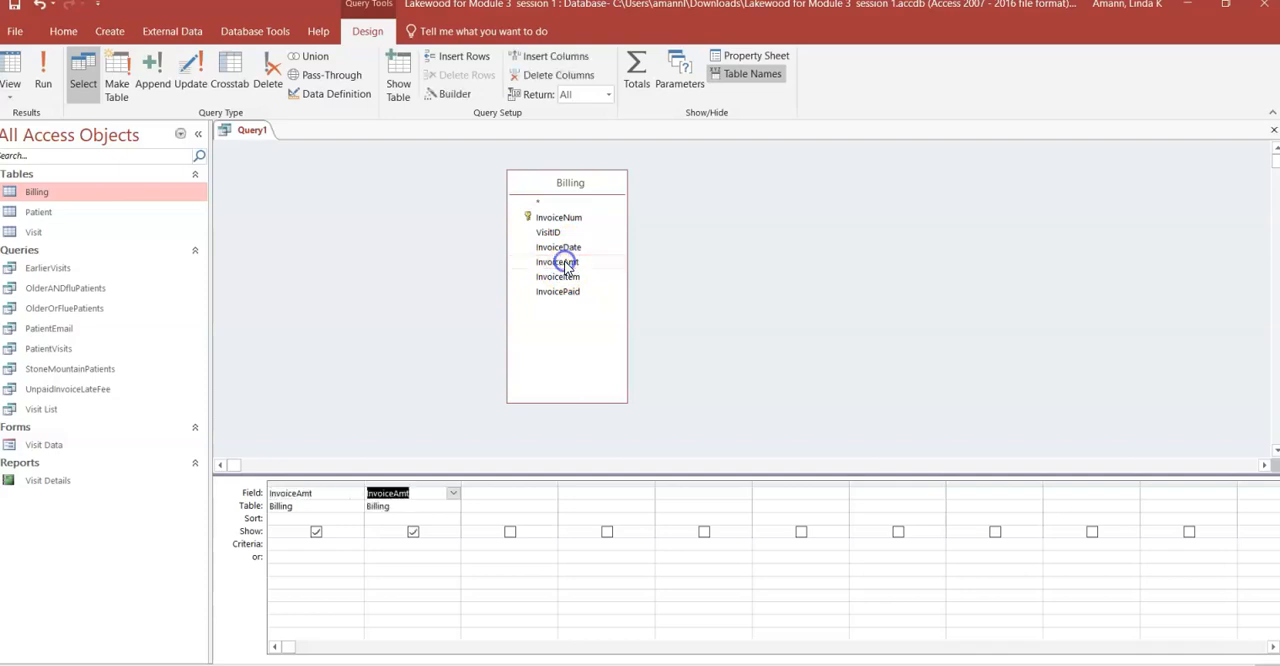
pyautogui.doubleClick(565, 263)
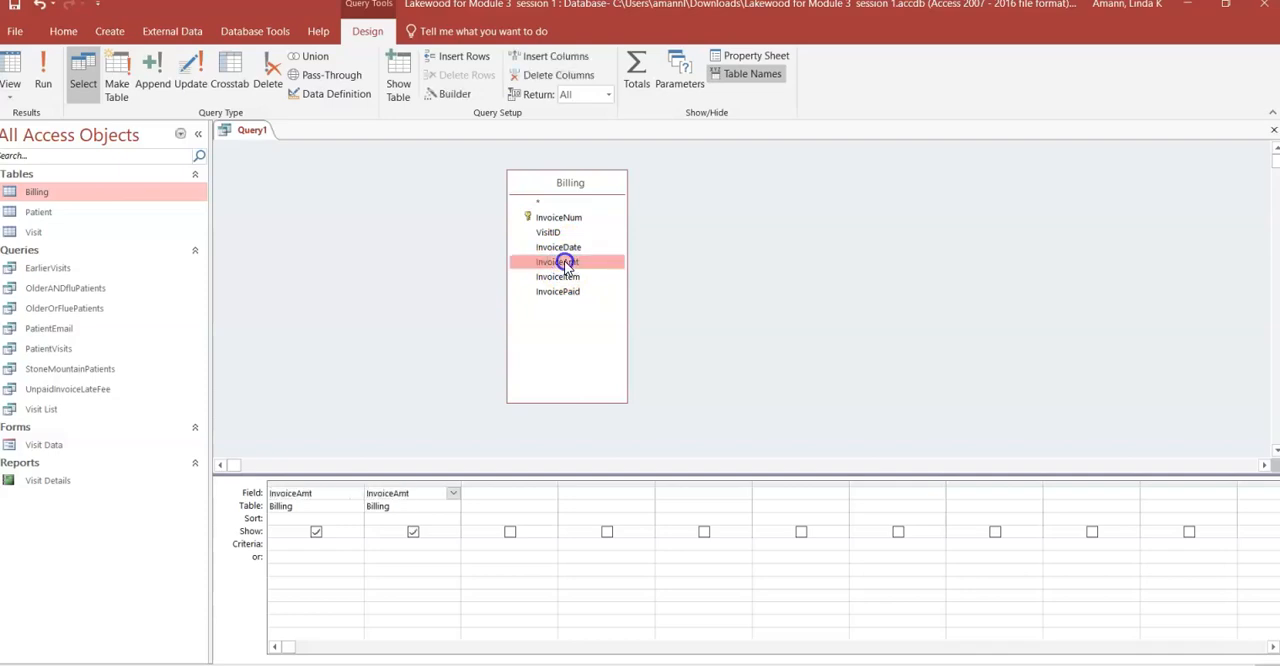
pyautogui.click(809, 401)
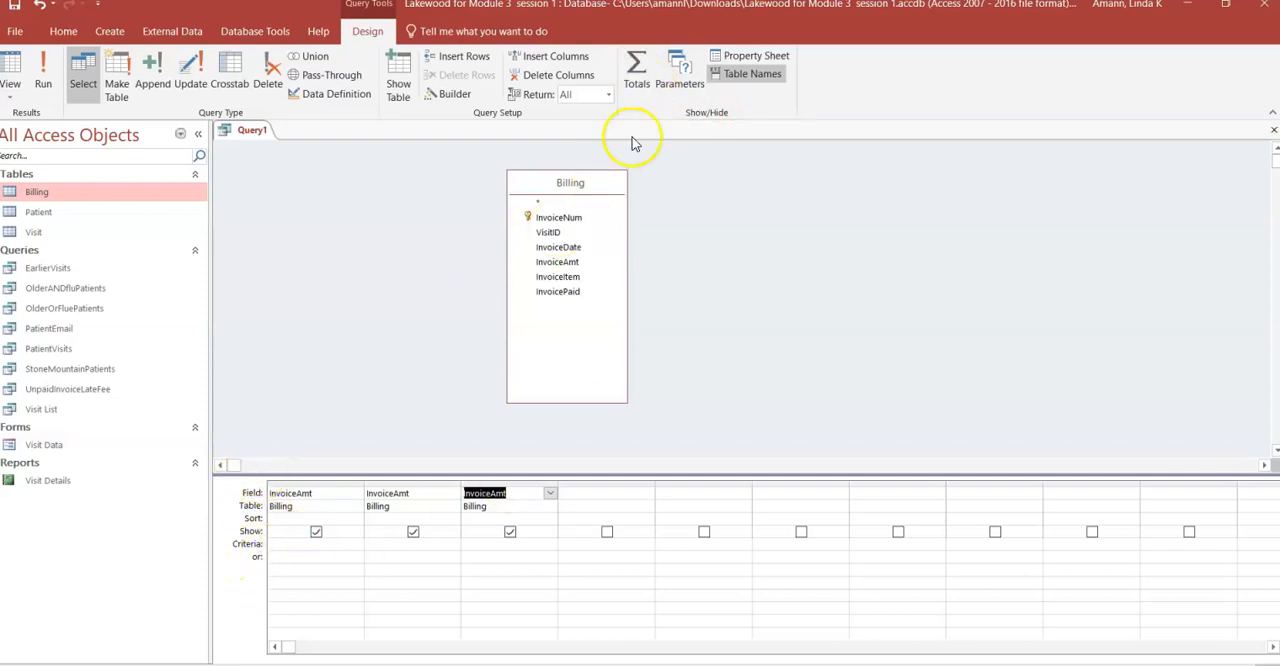
# - Display the Total row in the design grid and set the three InvoiceAmt columns to Min, Max and Avg
pyautogui.click(640, 68)
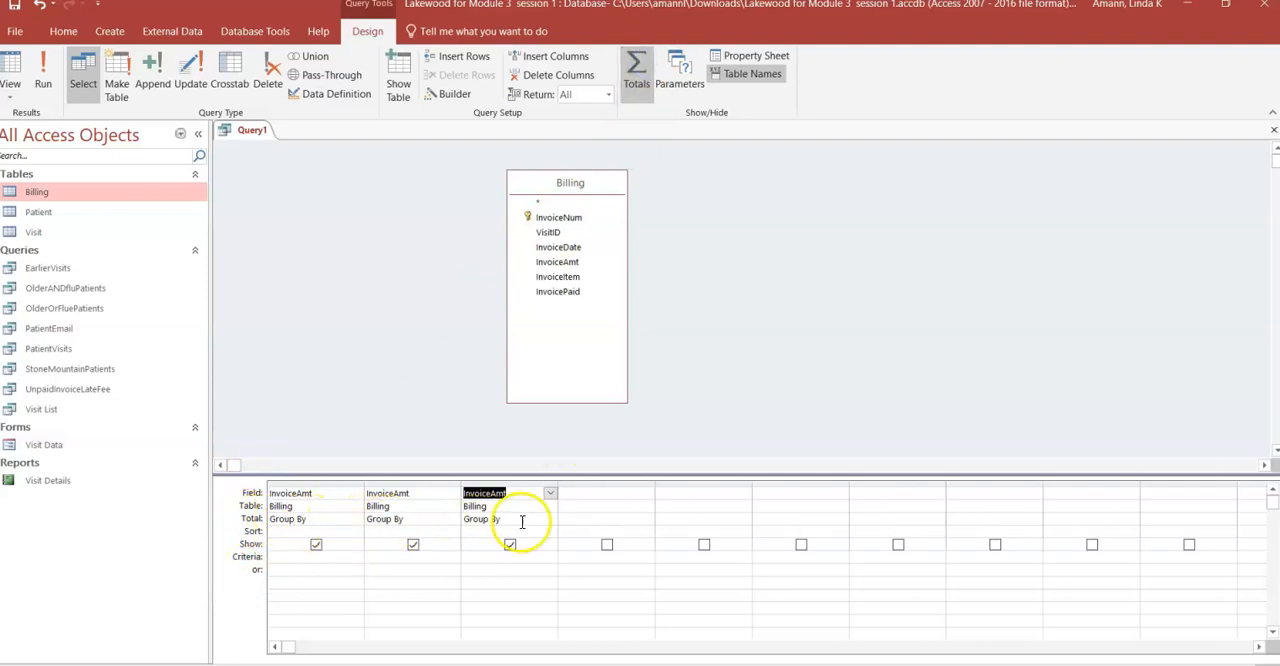
pyautogui.click(326, 520)
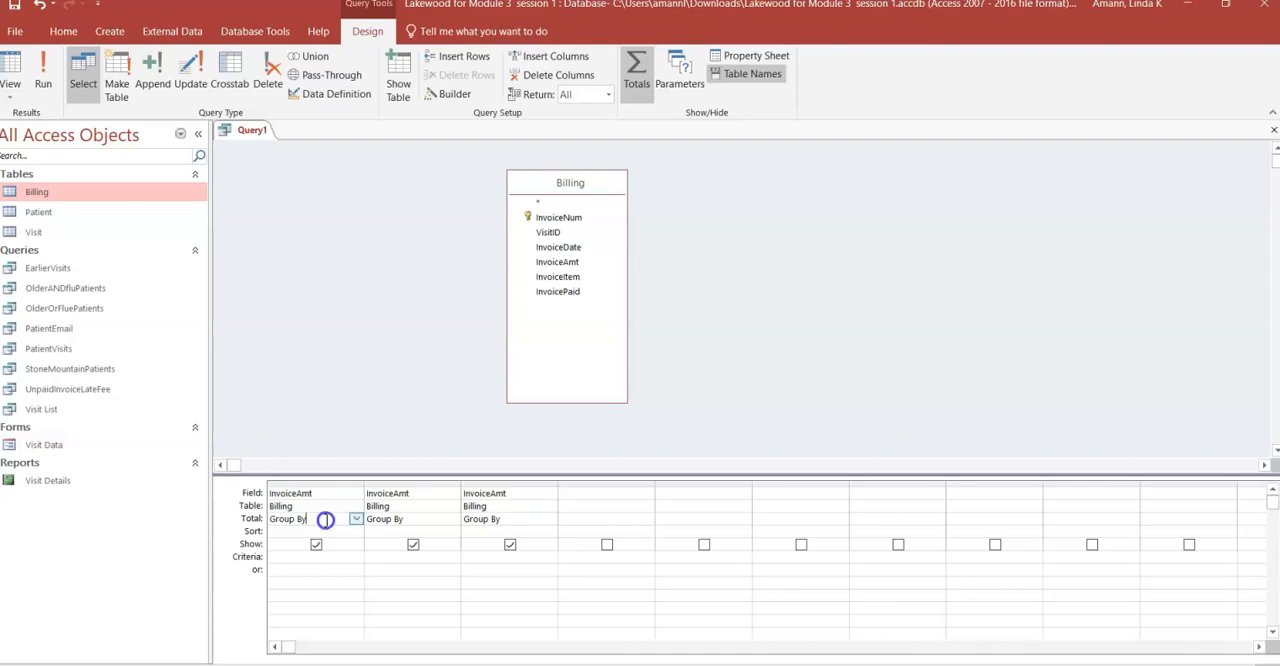
pyautogui.click(357, 521)
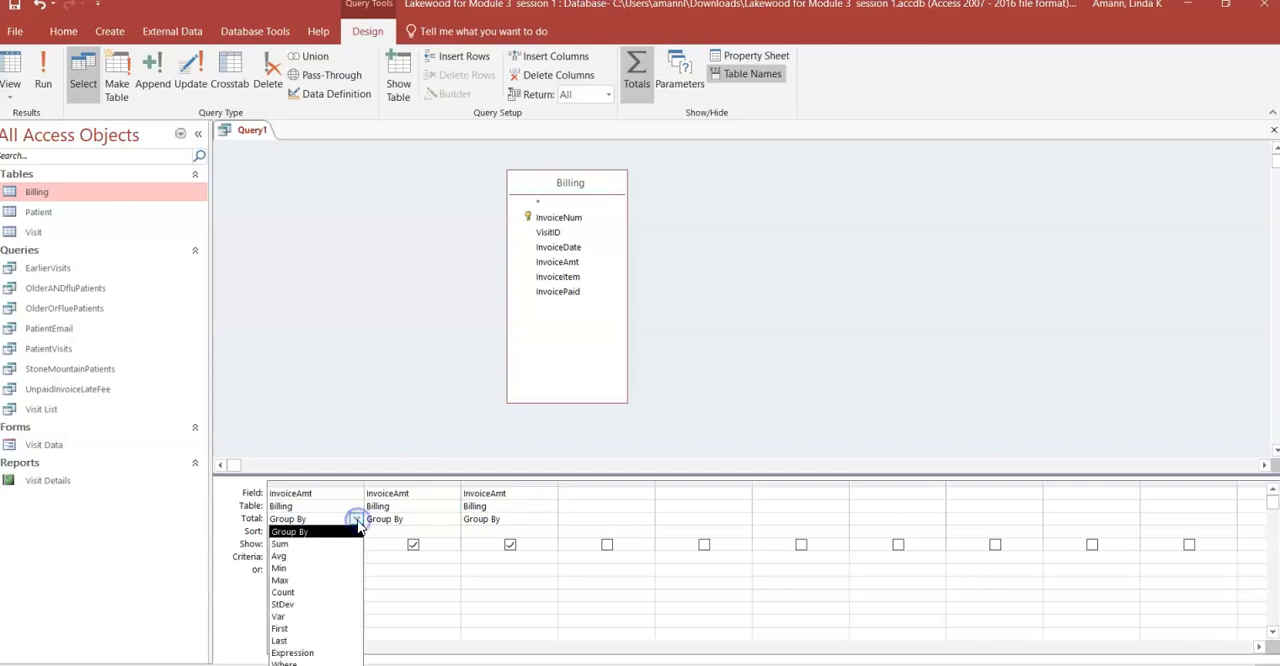
pyautogui.click(318, 567)
pyautogui.click(429, 519)
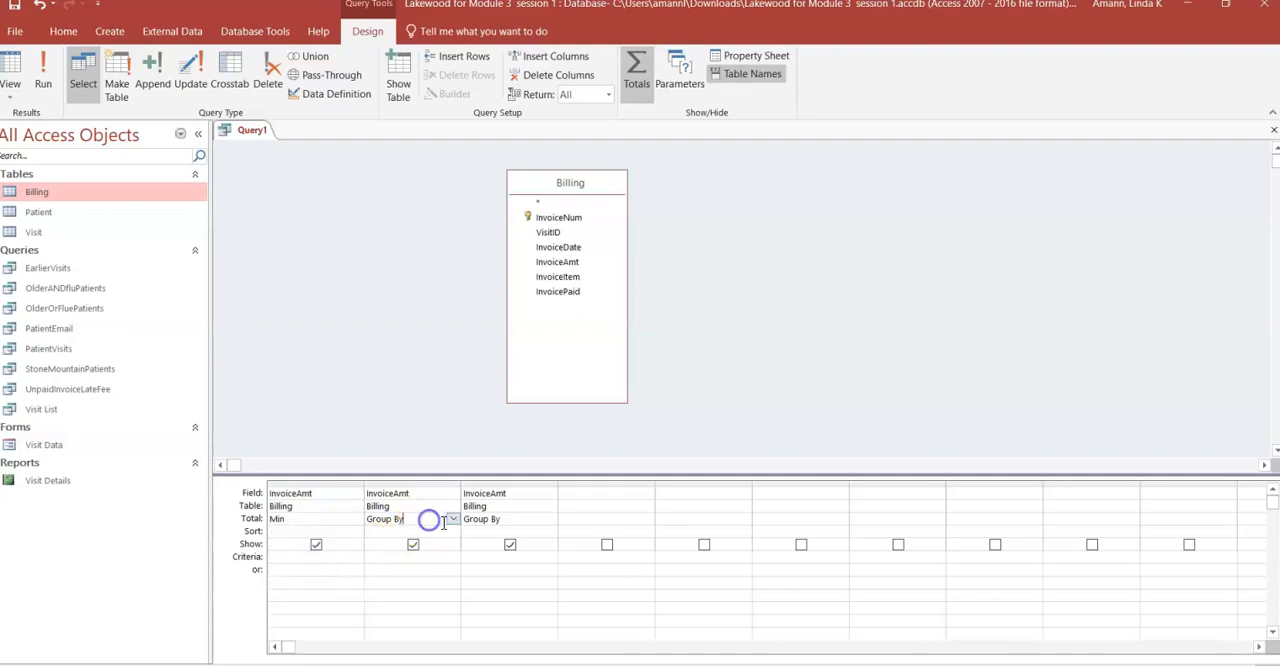
pyautogui.click(453, 520)
pyautogui.click(403, 579)
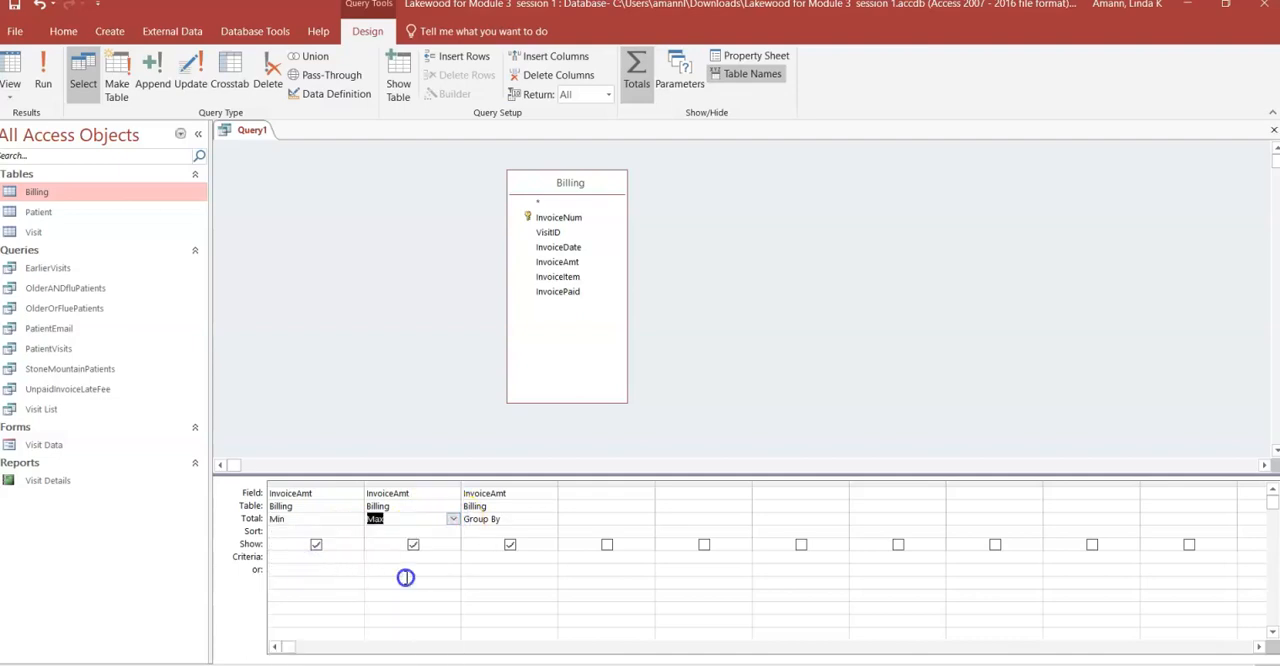
pyautogui.click(517, 519)
pyautogui.click(550, 519)
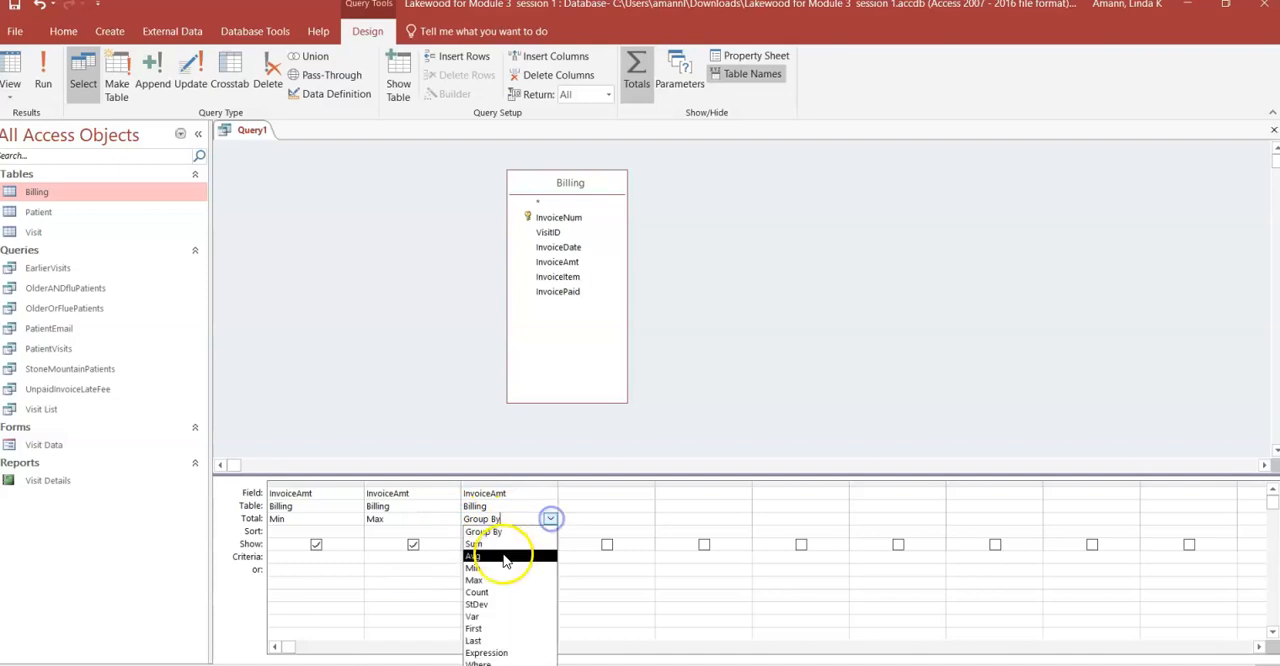
pyautogui.click(500, 558)
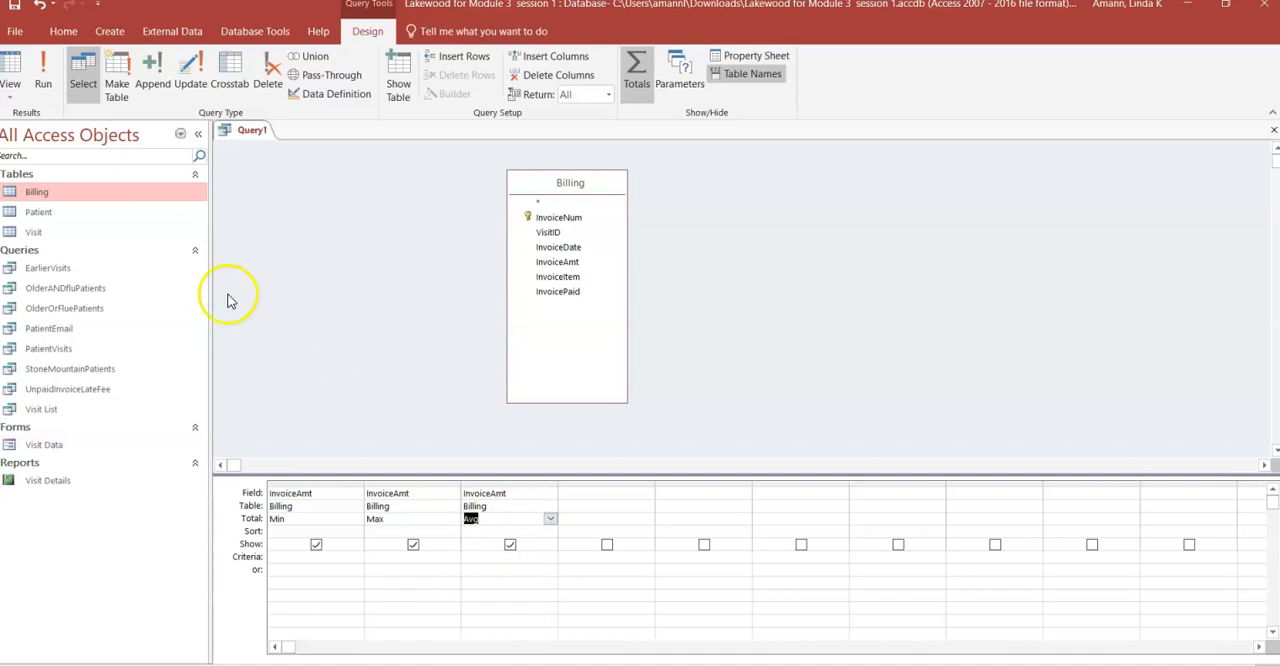
# - Run the query to review the aggregate results, and examine its statement in SQL view
pyautogui.click(43, 75)
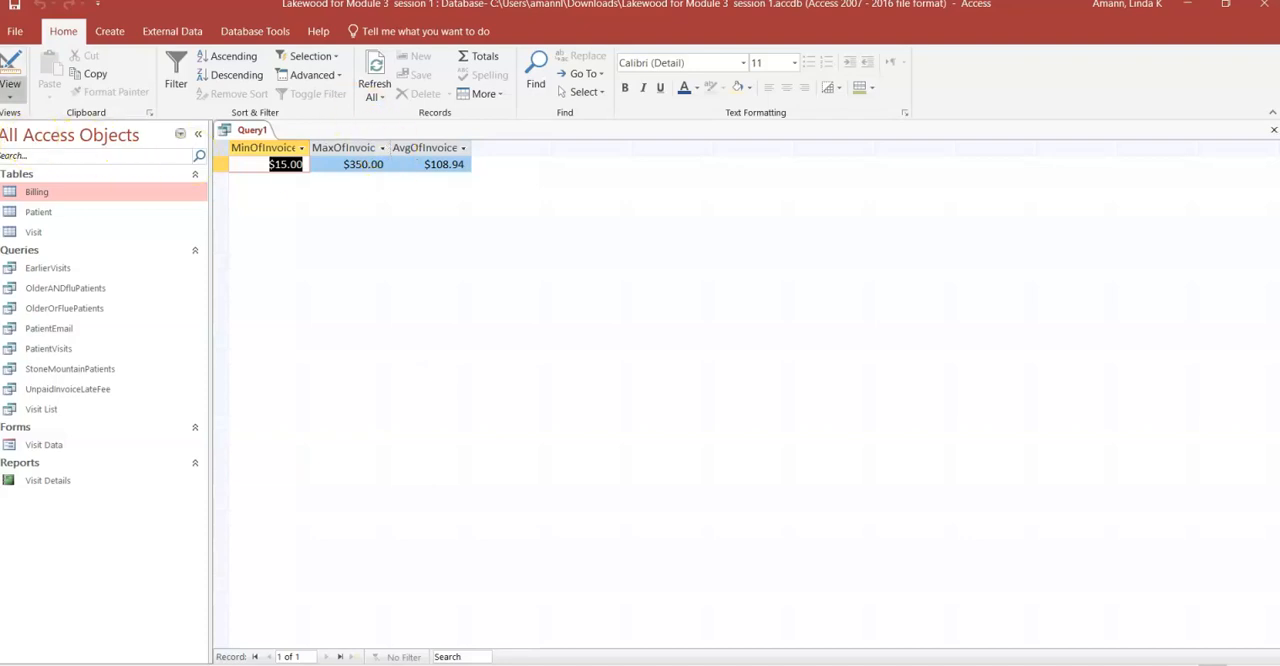
pyautogui.click(10, 88)
pyautogui.click(28, 156)
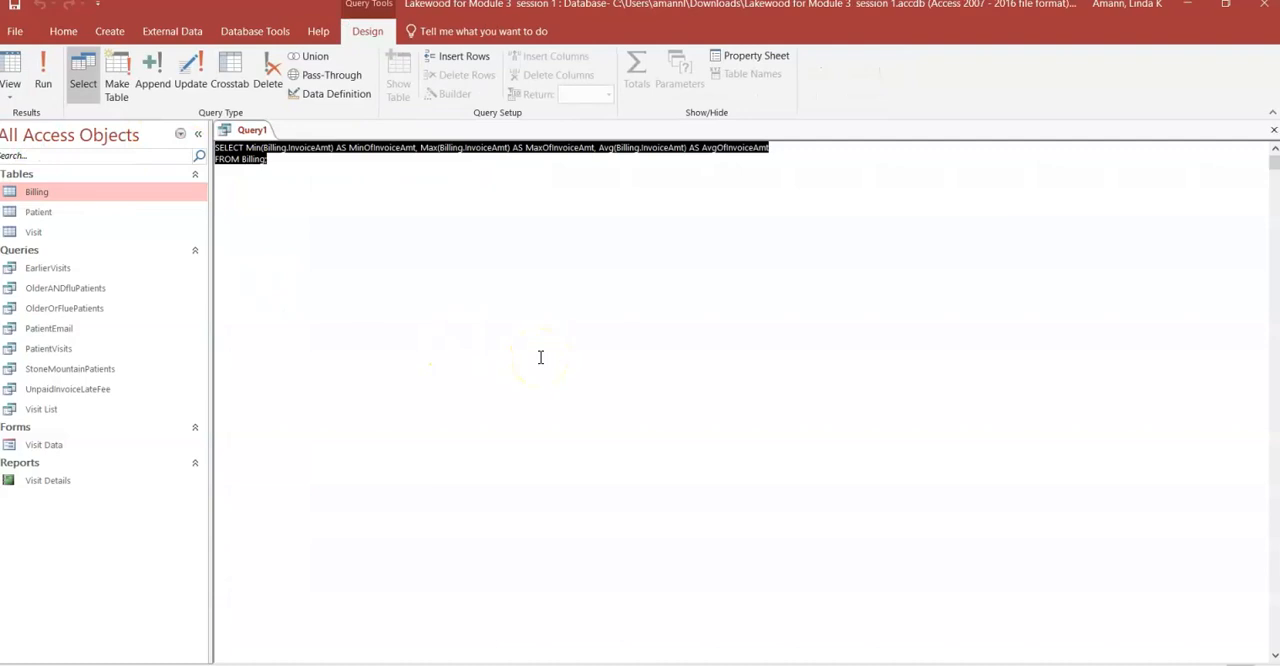
pyautogui.click(428, 259)
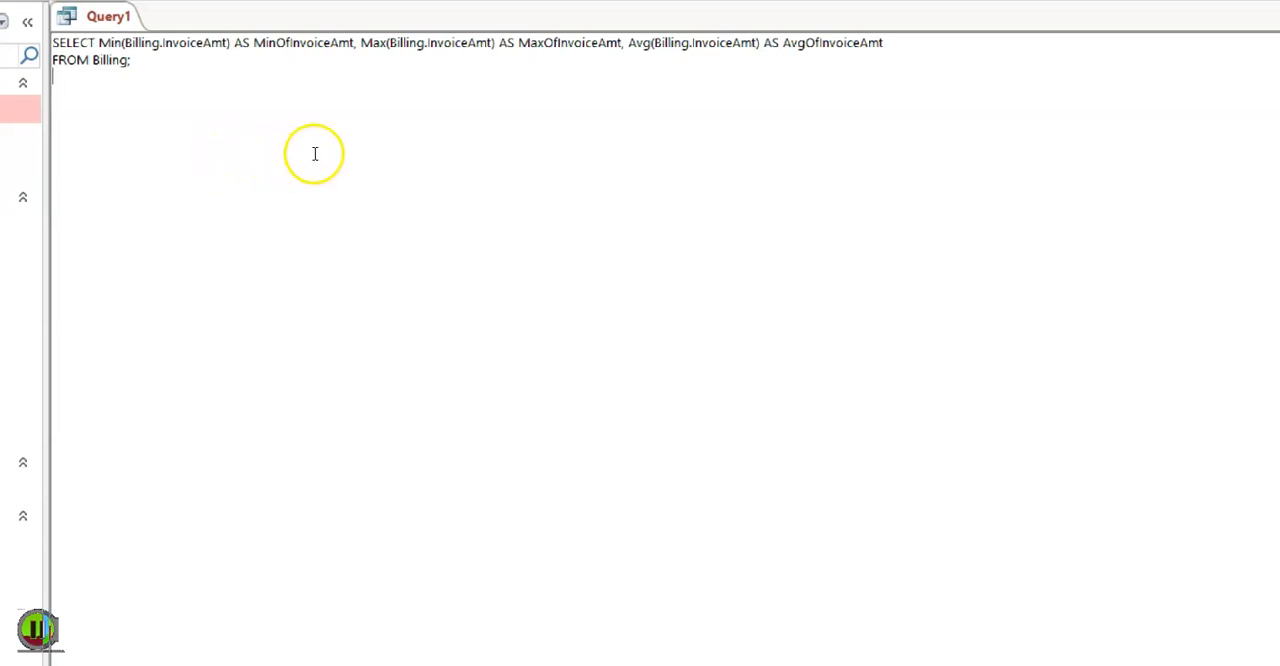
pyautogui.click(349, 149)
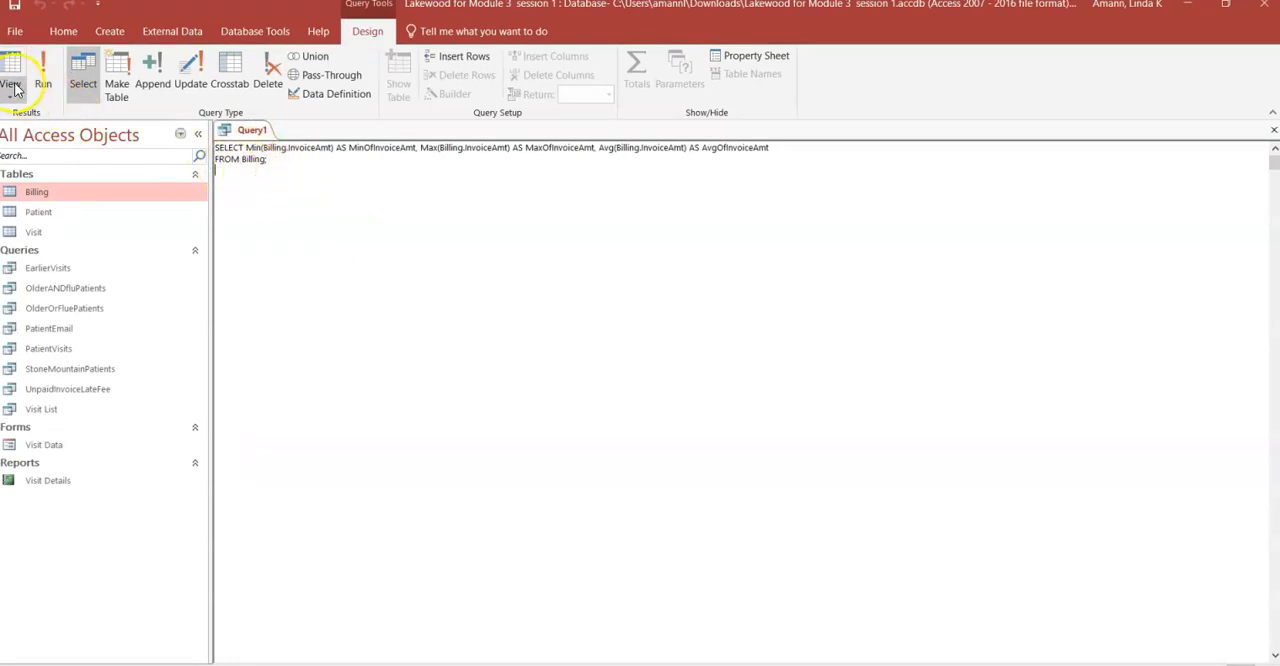
pyautogui.click(43, 75)
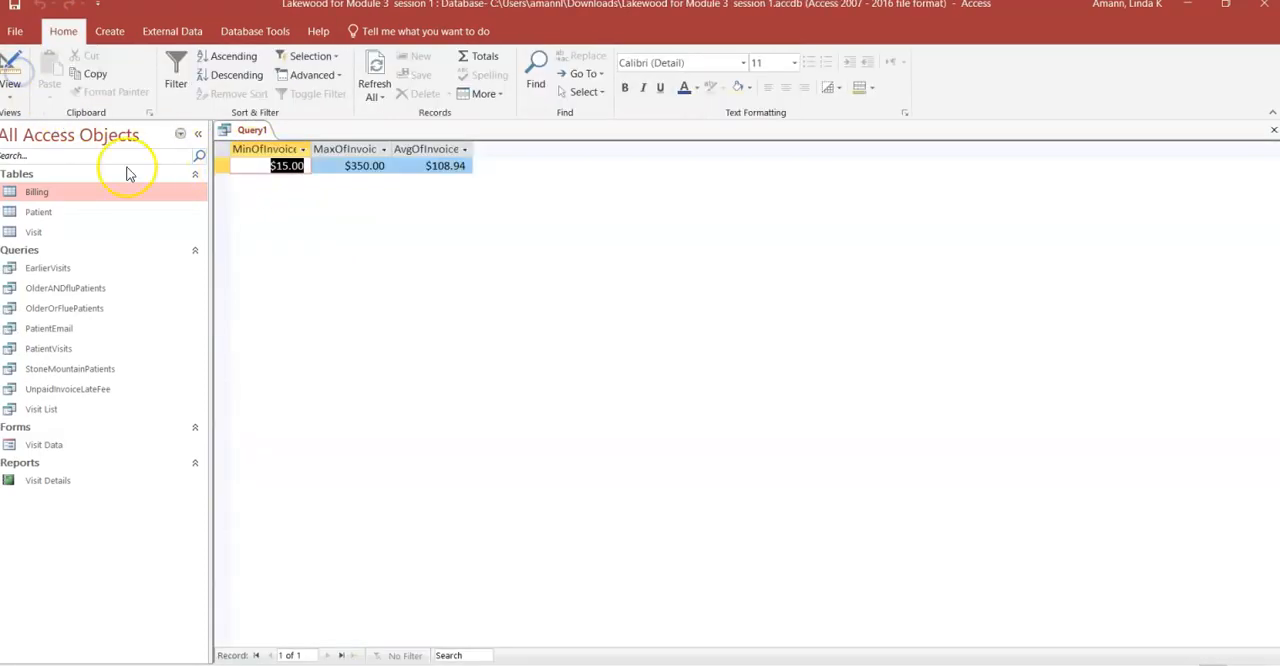
# - Return to Design view and name the three InvoiceAmt aggregate columns MIN, MAX and AVG
pyautogui.click(12, 72)
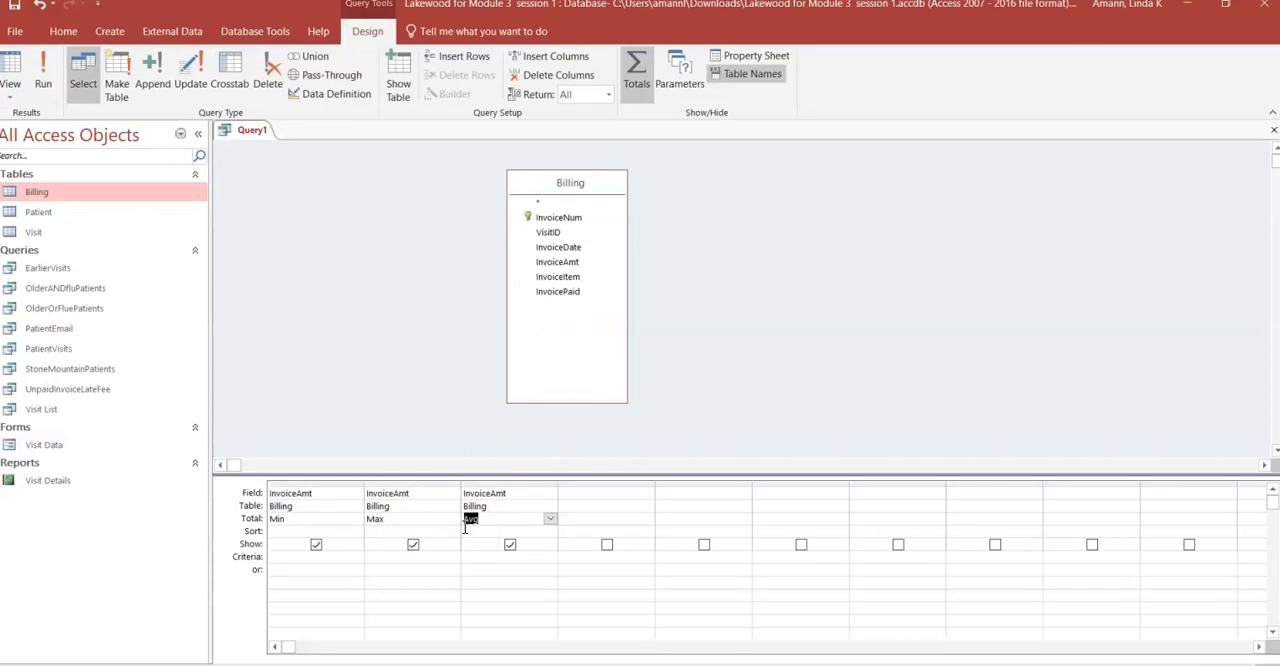
pyautogui.click(274, 493)
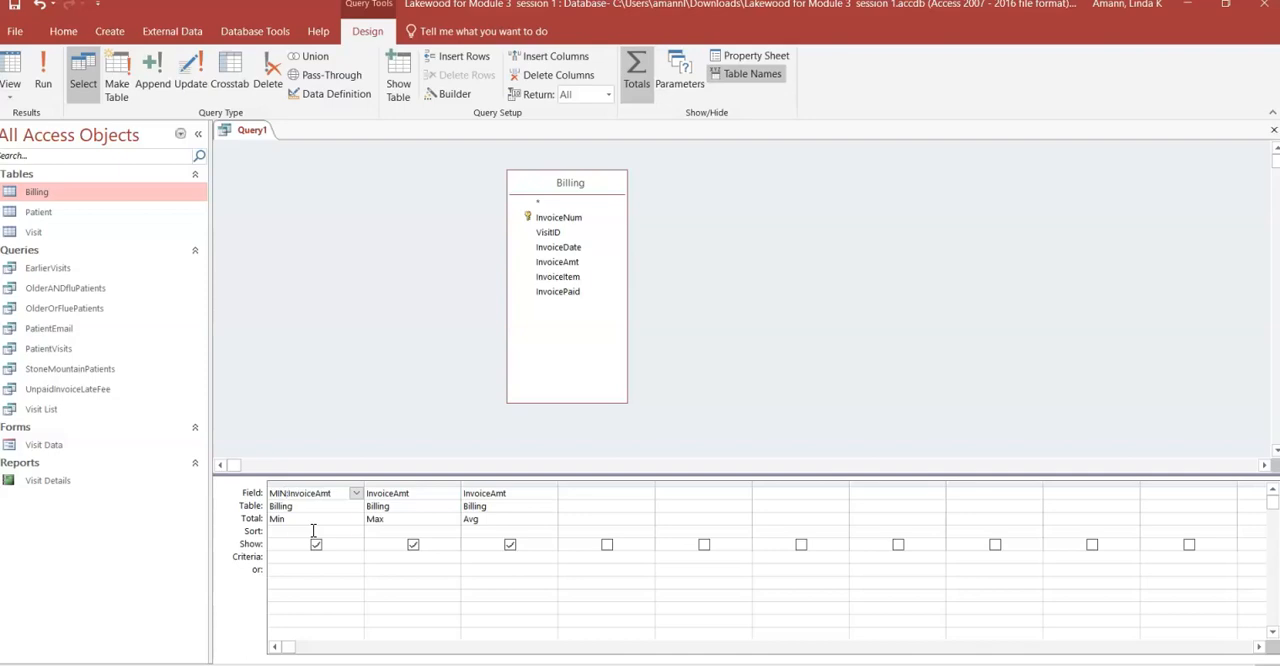
pyautogui.click(367, 493)
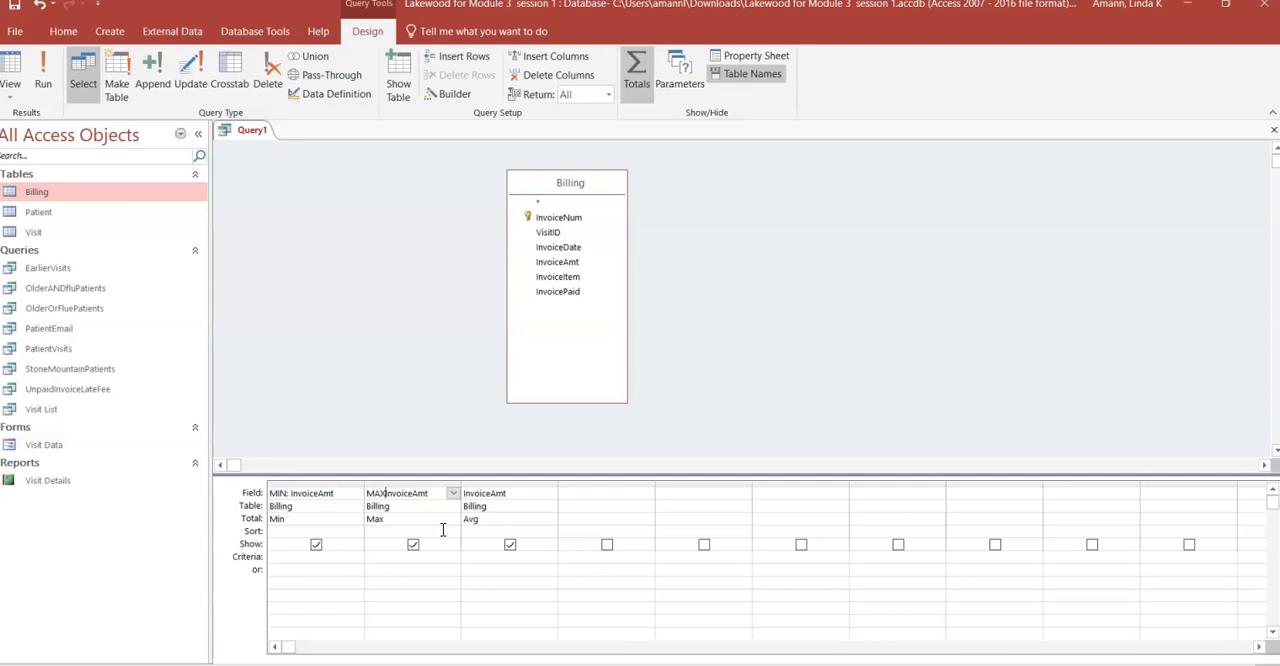
pyautogui.click(462, 494)
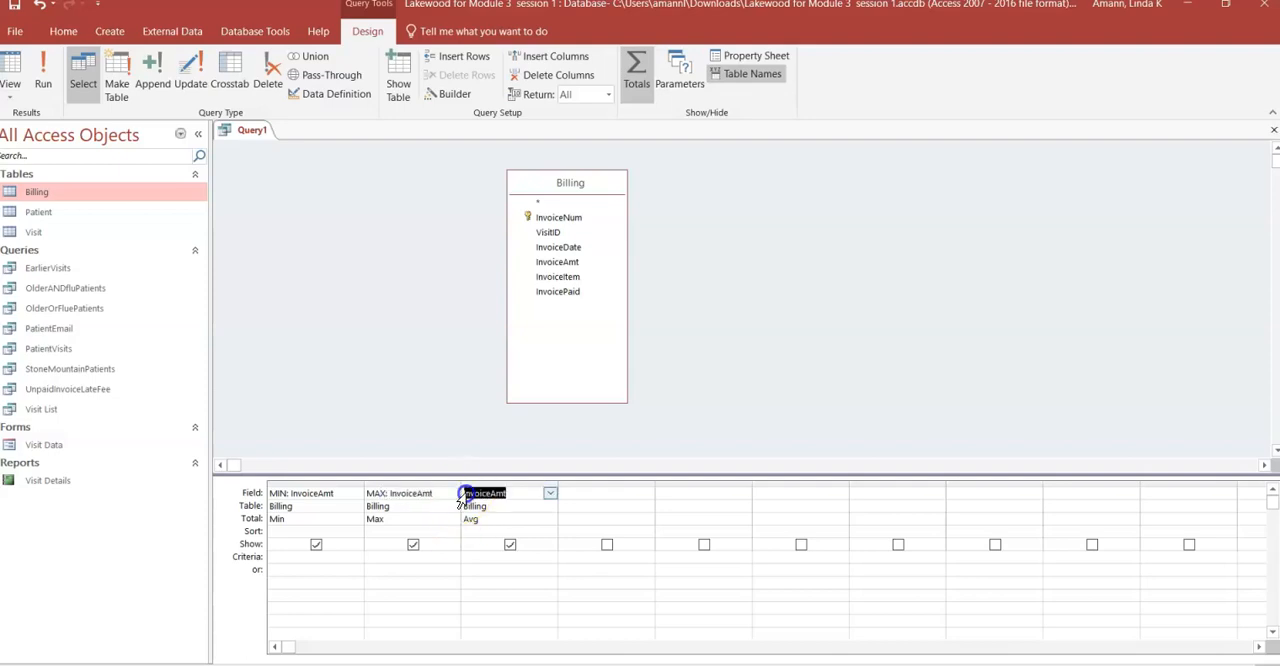
pyautogui.click(466, 494)
# - Run the query with the MIN, MAX and AVG columns, examine its statement in SQL view, and return to the datasheet
pyautogui.click(43, 80)
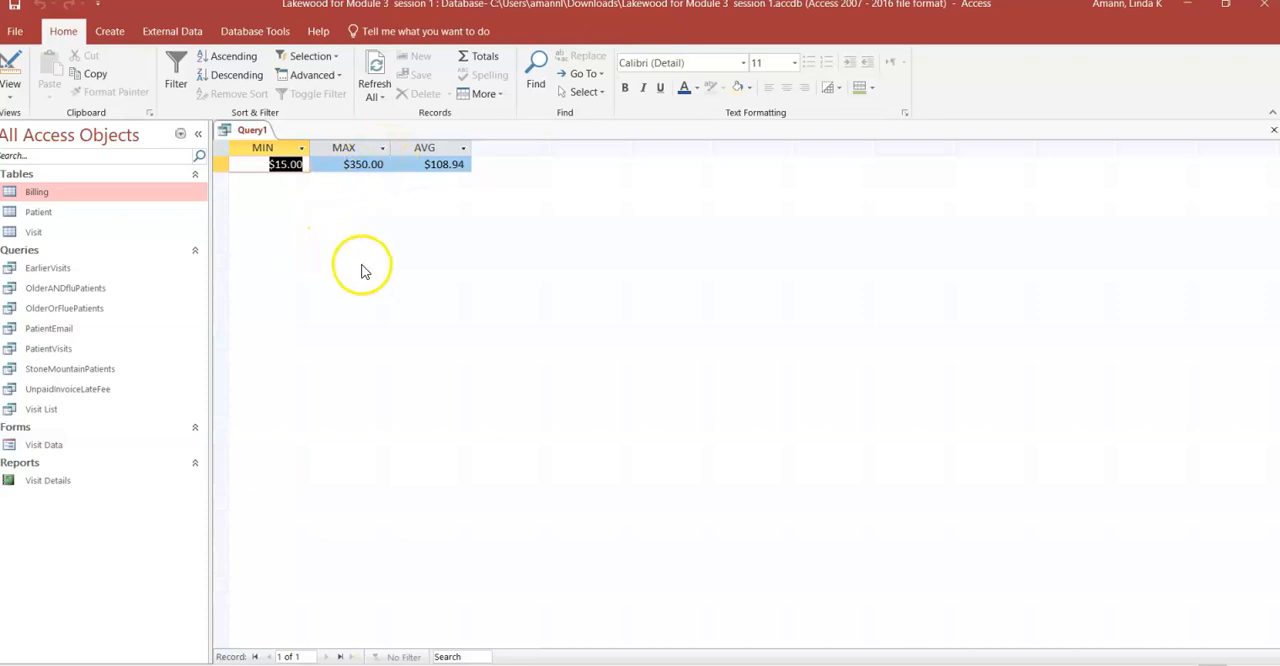
pyautogui.click(12, 65)
pyautogui.click(10, 88)
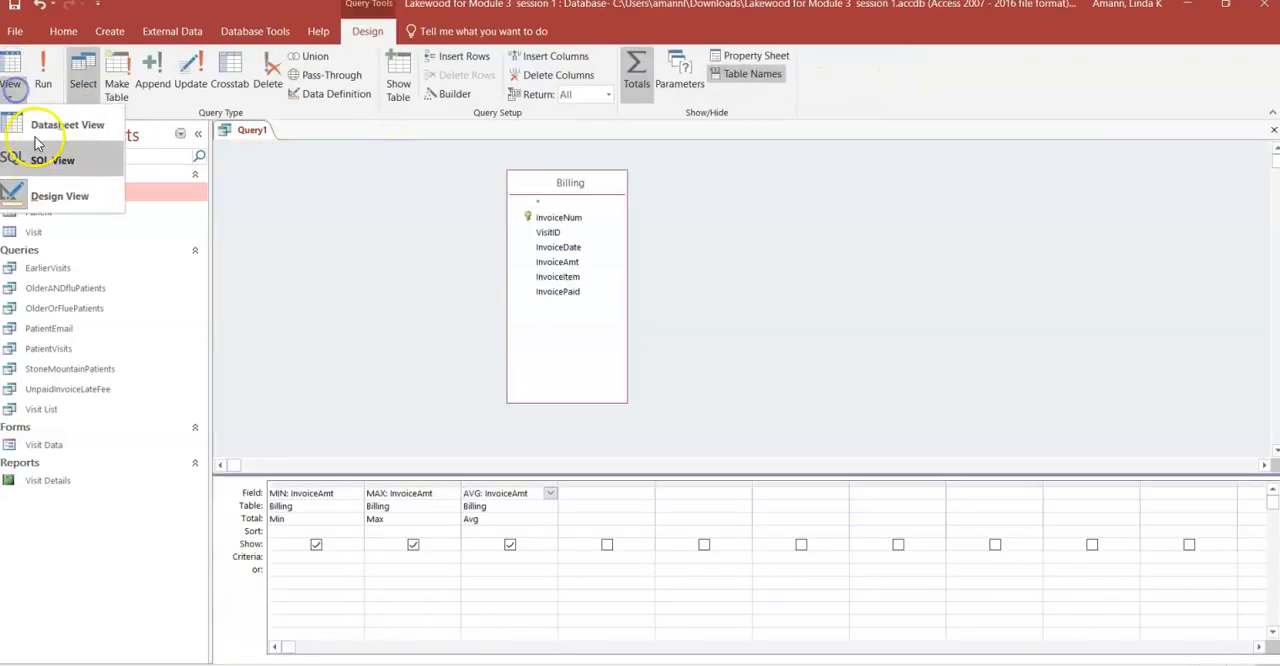
pyautogui.click(40, 157)
pyautogui.click(494, 183)
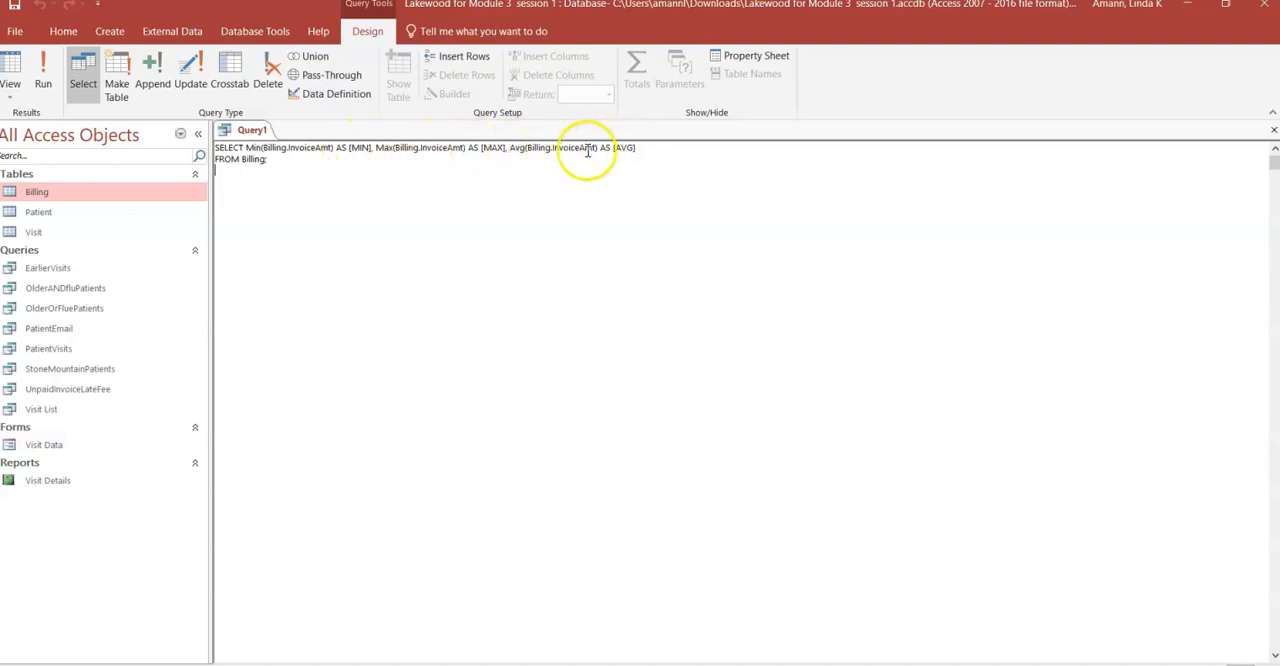
pyautogui.click(12, 72)
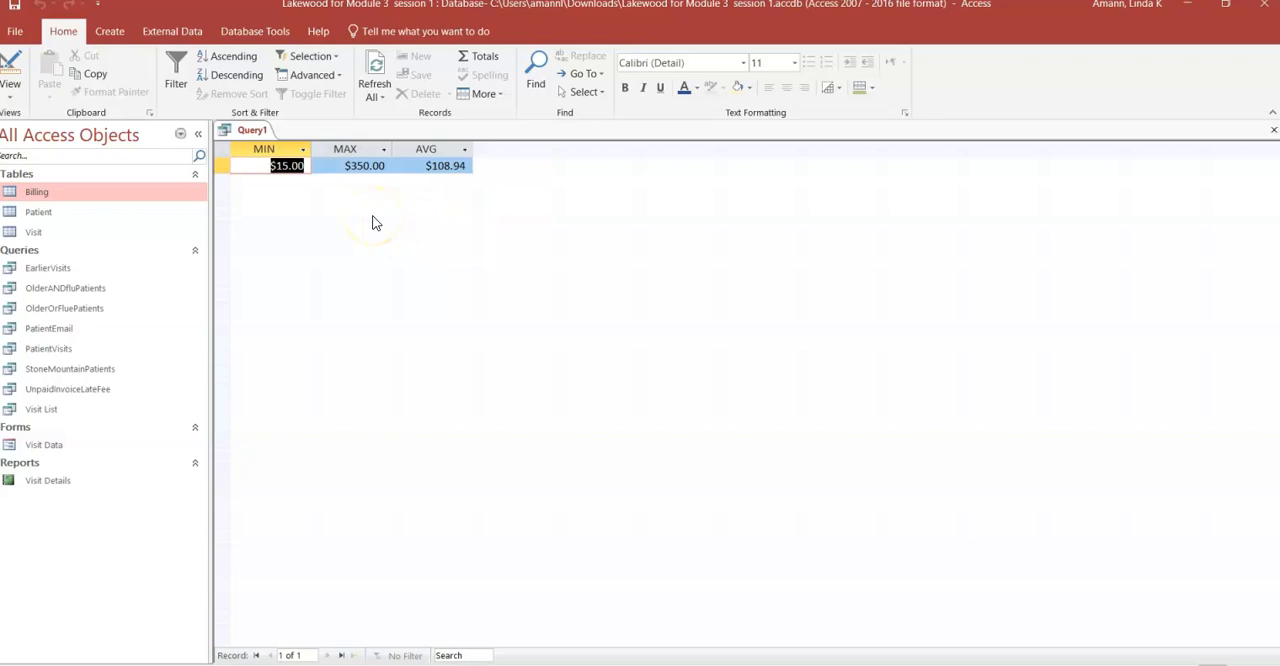
# - Save the aggregate query as InvoiceAmtStatistics and close it
pyautogui.click(14, 5)
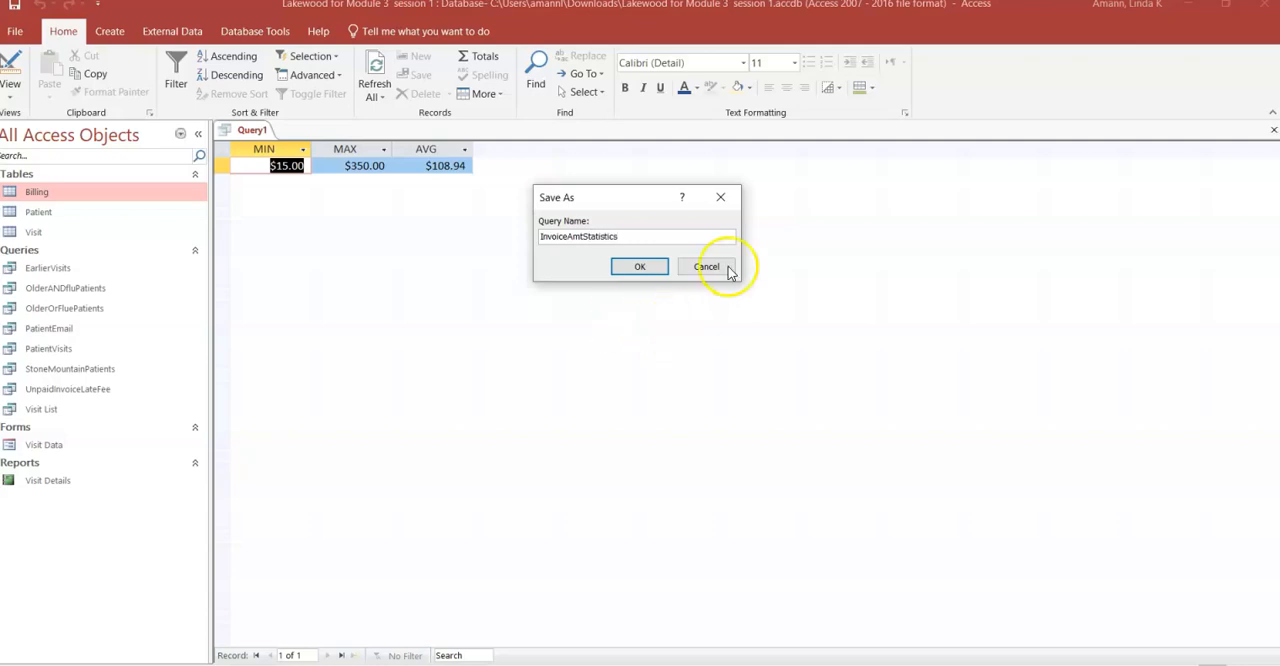
pyautogui.click(640, 266)
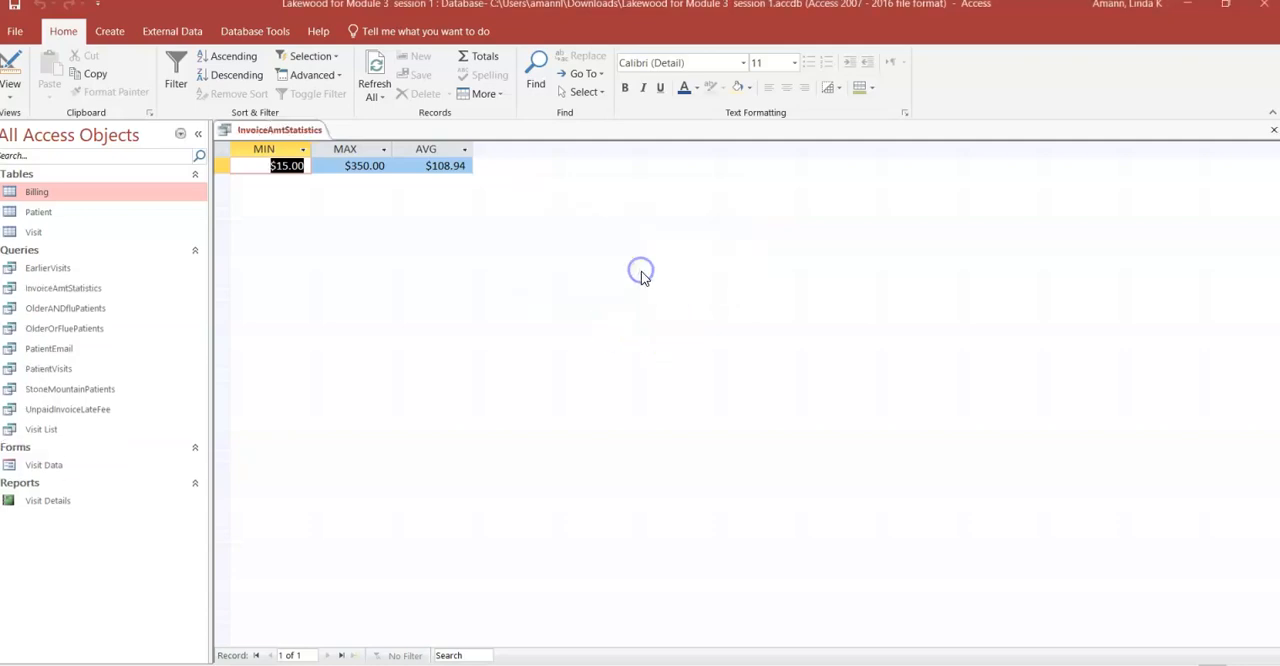
pyautogui.click(1273, 134)
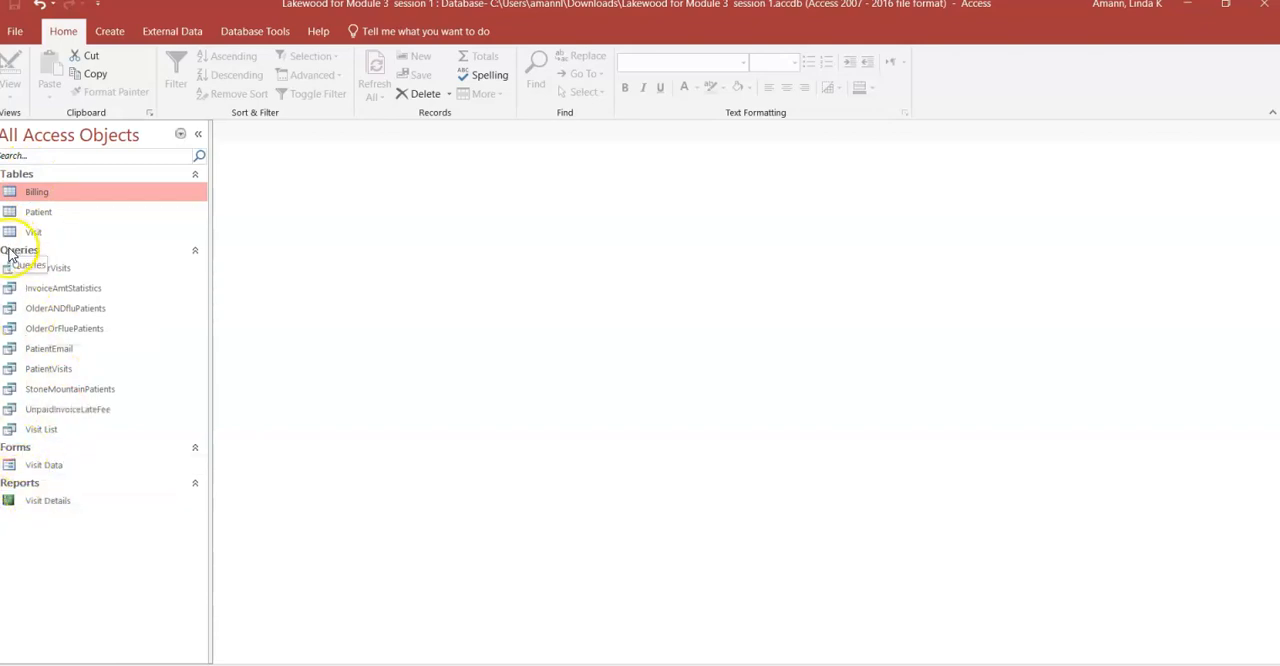
# - Open the category and group filter options for the list of database objects
pyautogui.click(181, 134)
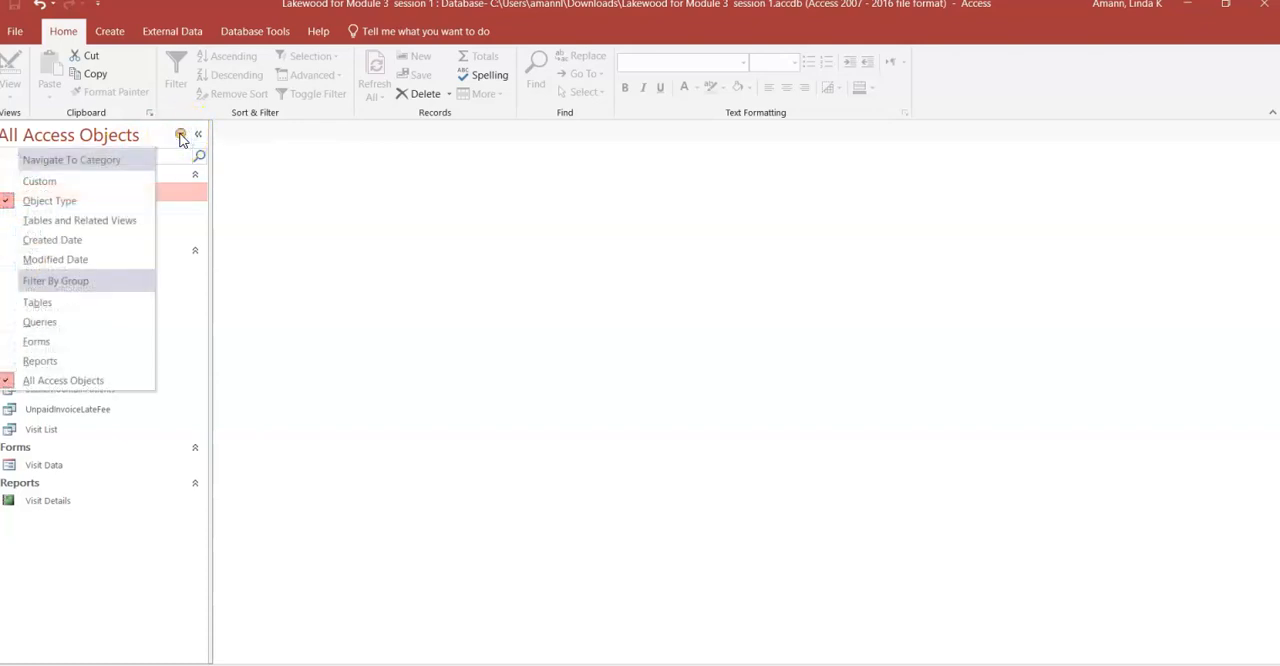